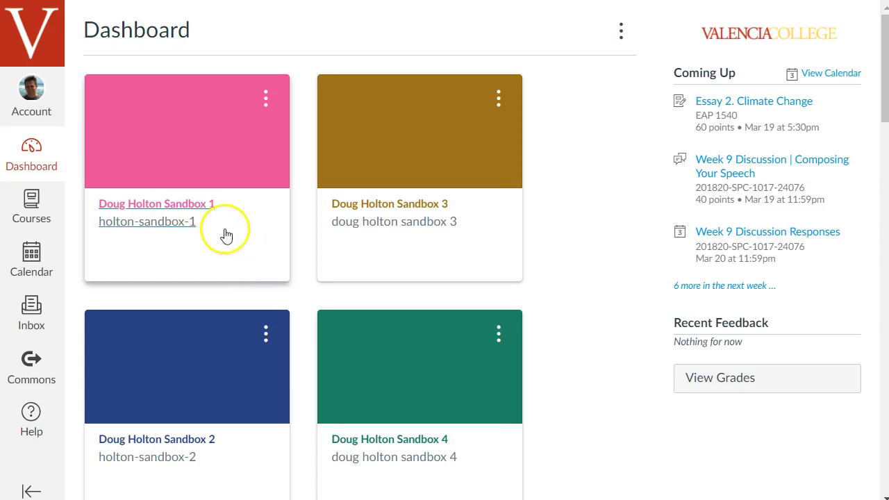
Step: Open the Sandbox 1 course's syllabus for editing and add the sample text asdffasd to its description
click(185, 204)
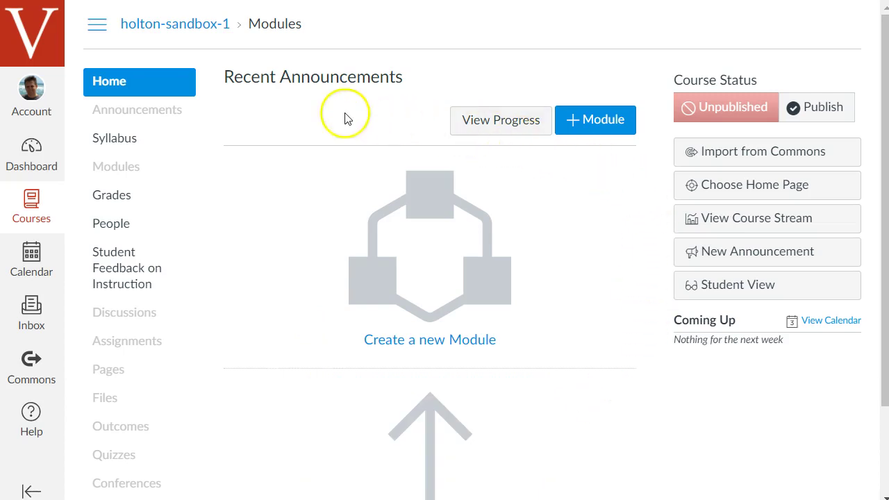
click(149, 139)
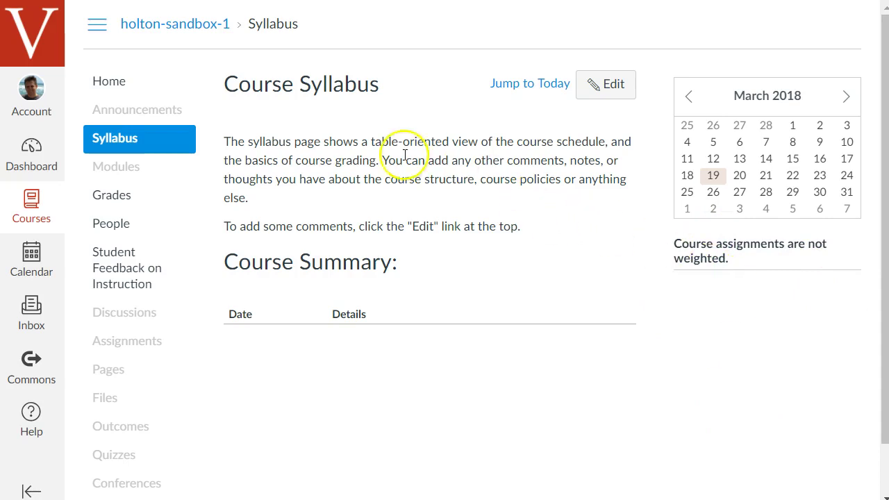
click(579, 193)
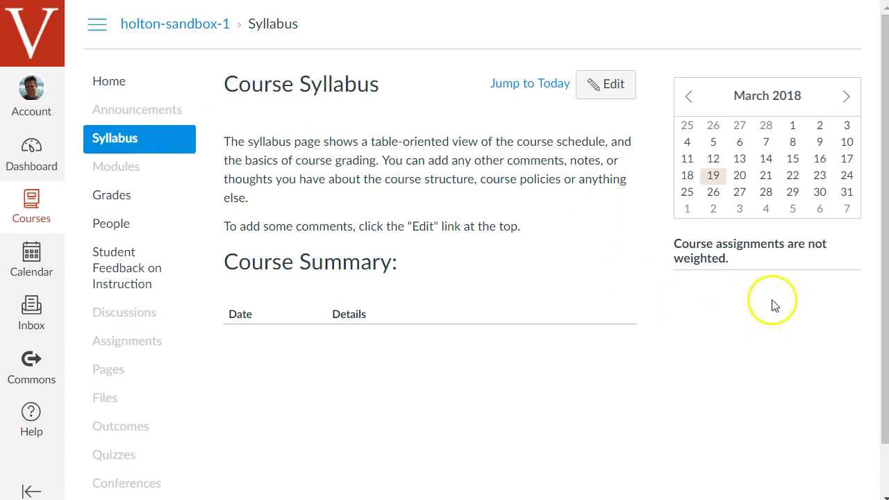
click(522, 168)
click(604, 86)
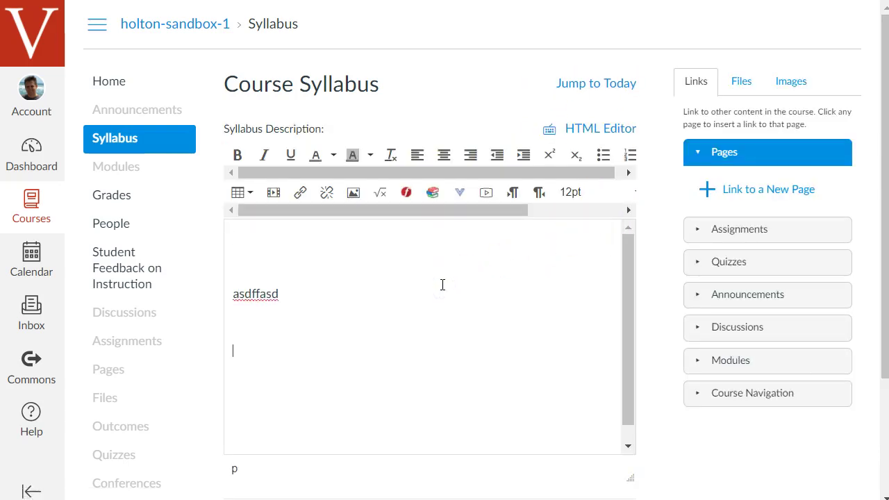
Step: Upload Accessible syllabus framework.doc to the course files folder and insert its link on the first line of the syllabus description
click(379, 241)
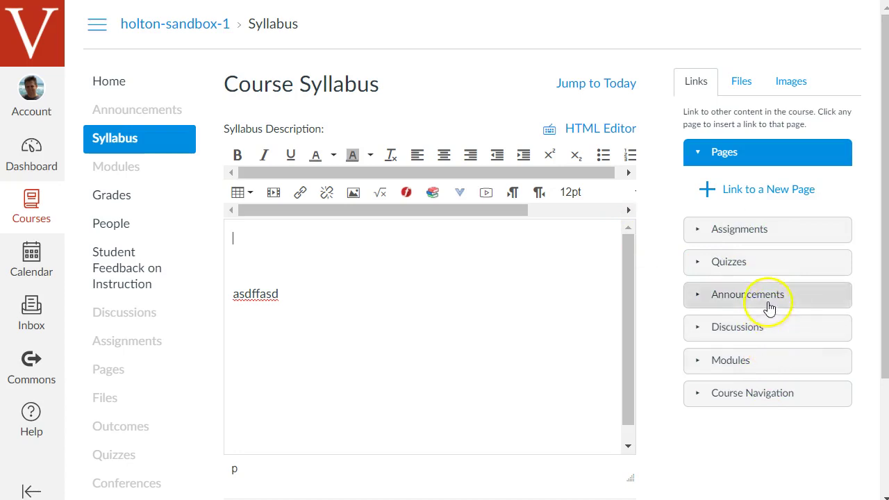
click(744, 86)
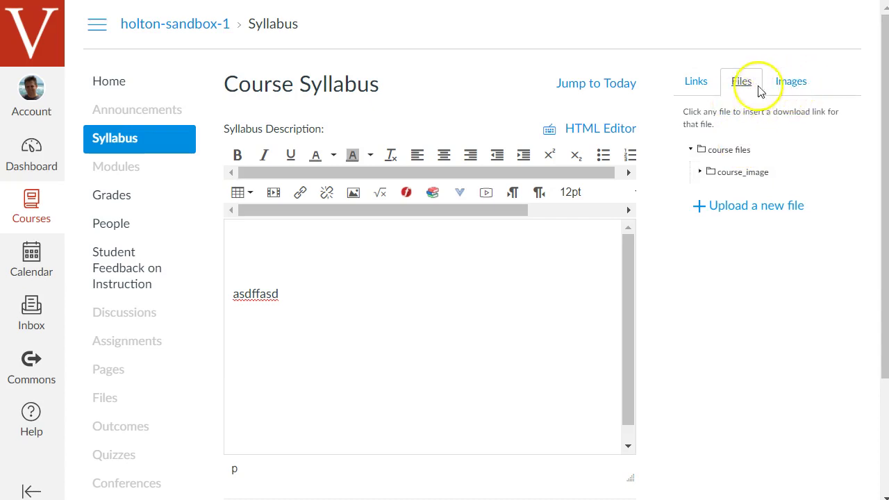
click(740, 210)
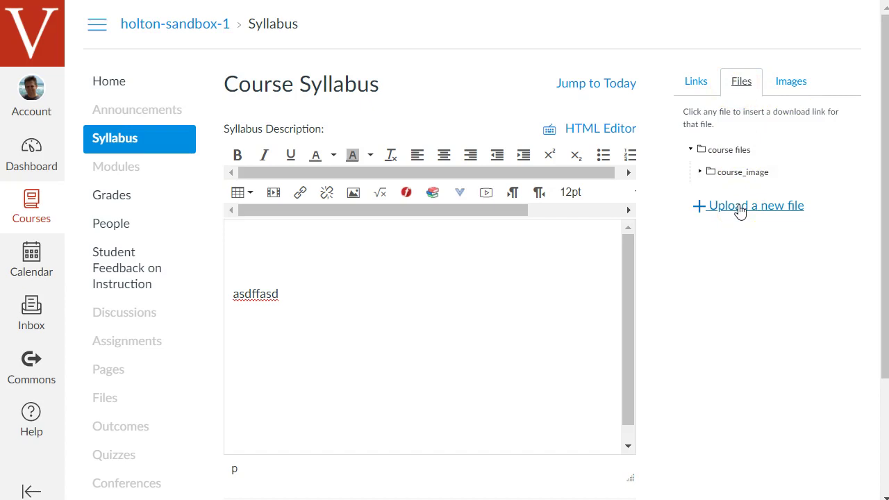
click(750, 211)
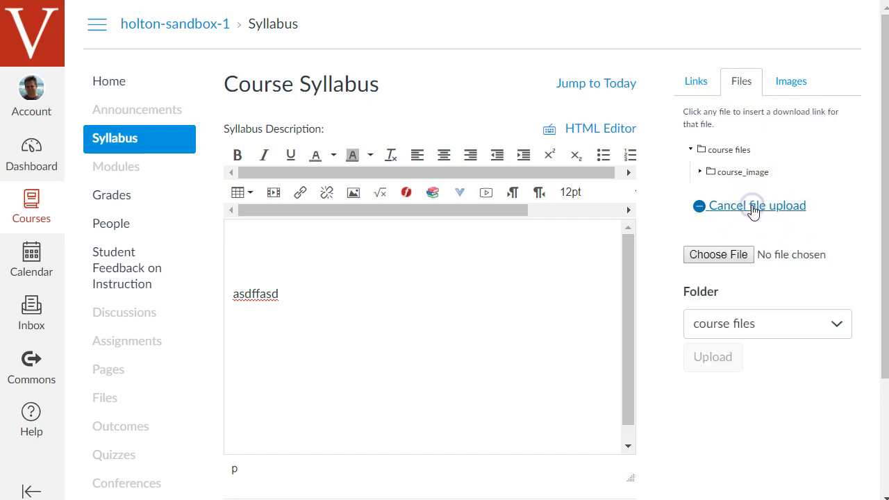
click(734, 255)
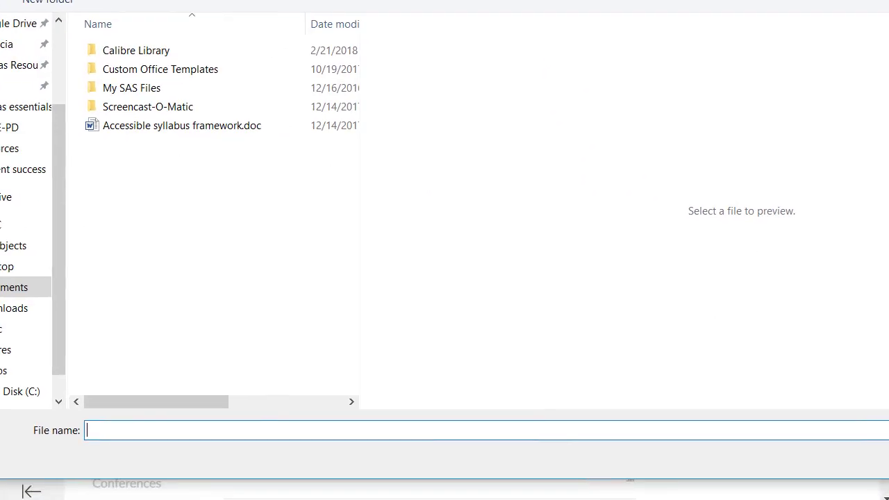
click(185, 134)
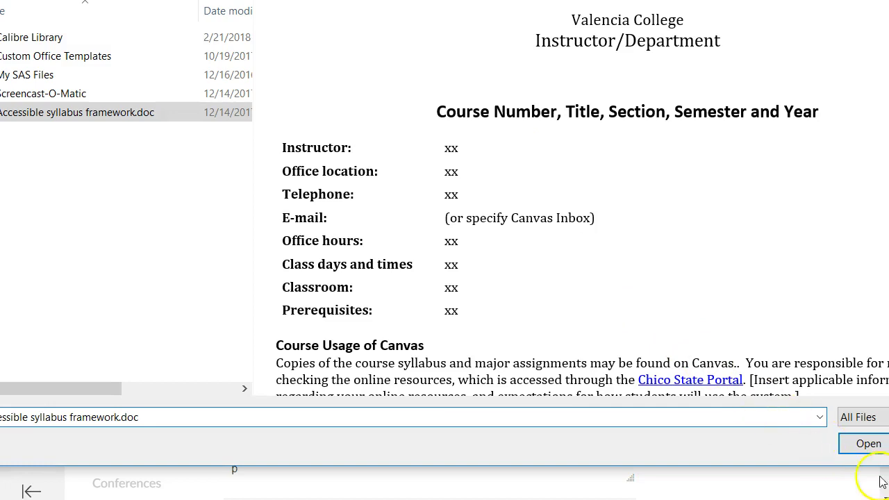
click(827, 445)
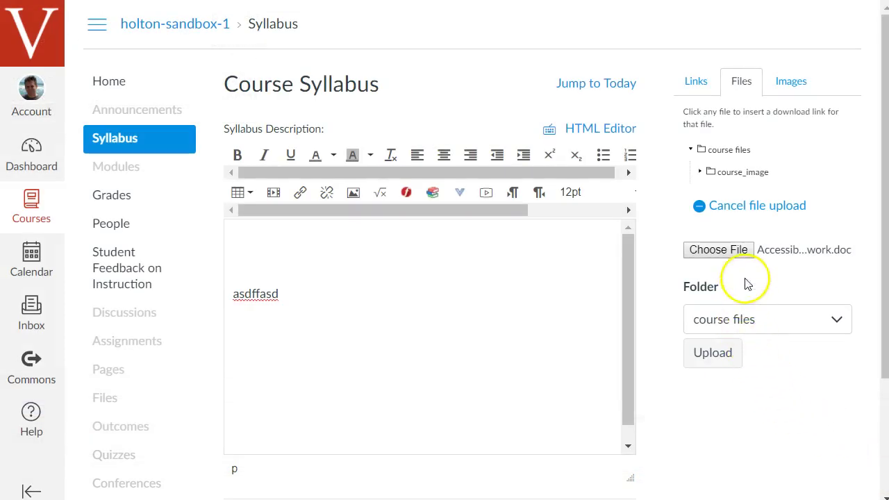
click(715, 354)
Step: Shorten the file link's text to Accessible syllabus framework, without the .doc extension, and save the syllabus
click(455, 243)
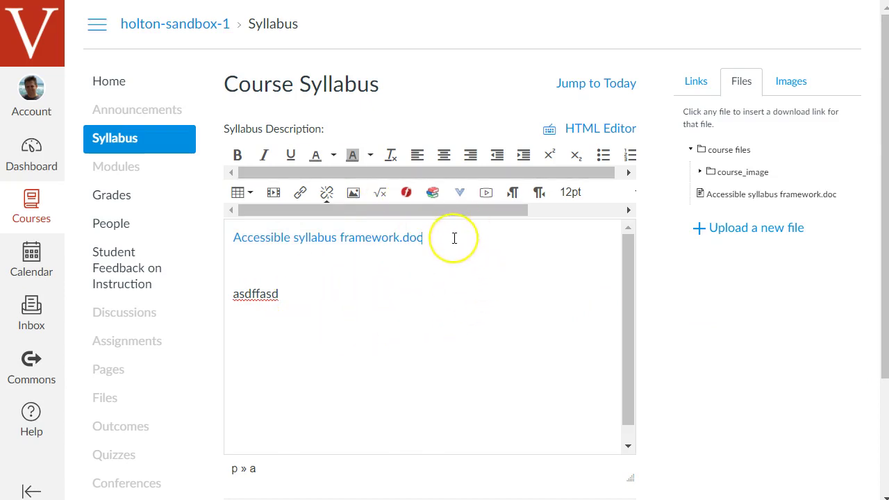
scroll(645, 269, down, 1)
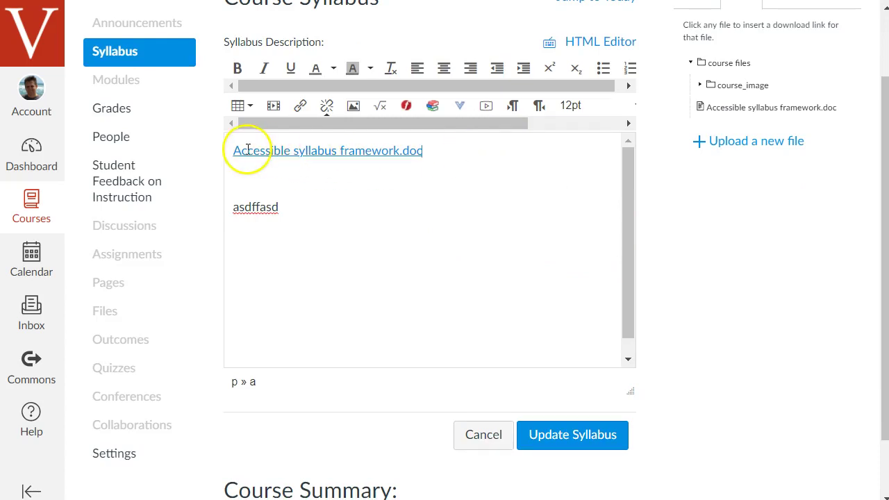
click(433, 150)
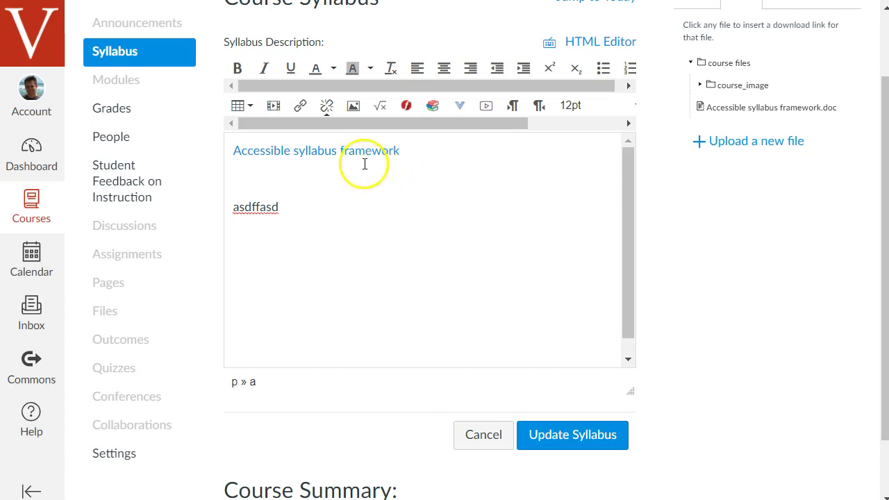
click(560, 437)
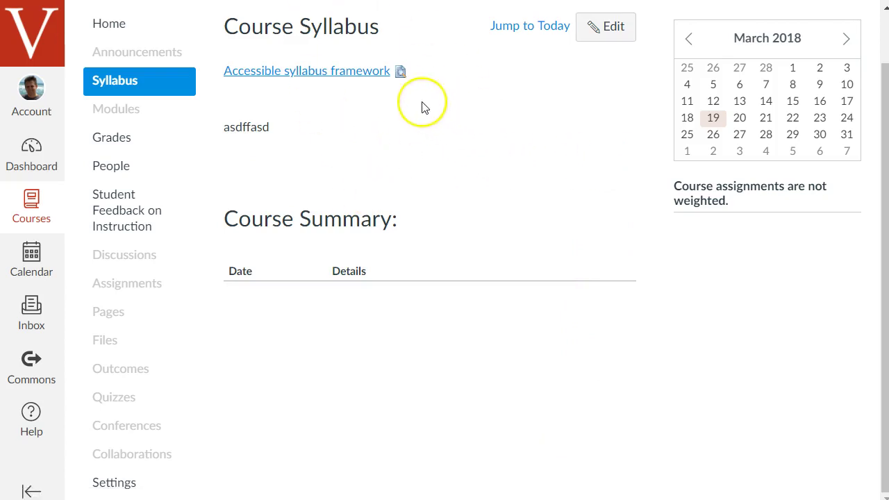
Step: Open the inline preview of the Accessible syllabus framework document on the syllabus page
click(386, 119)
click(399, 73)
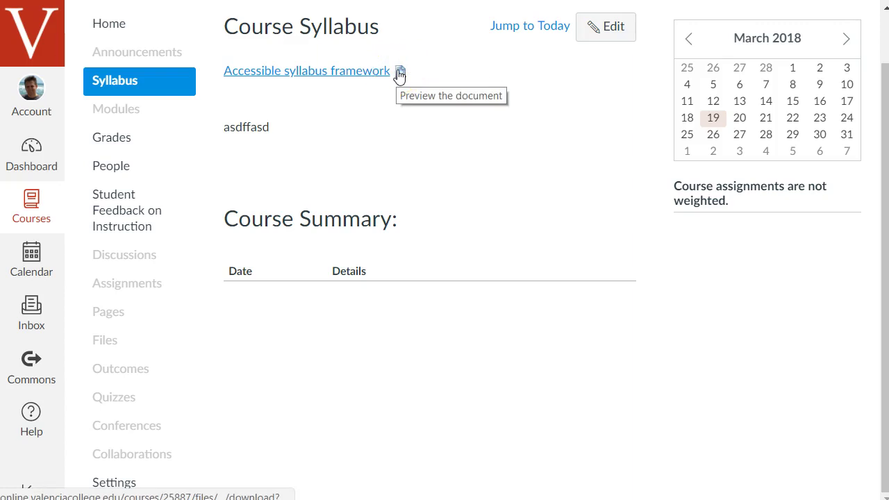
click(400, 72)
click(603, 125)
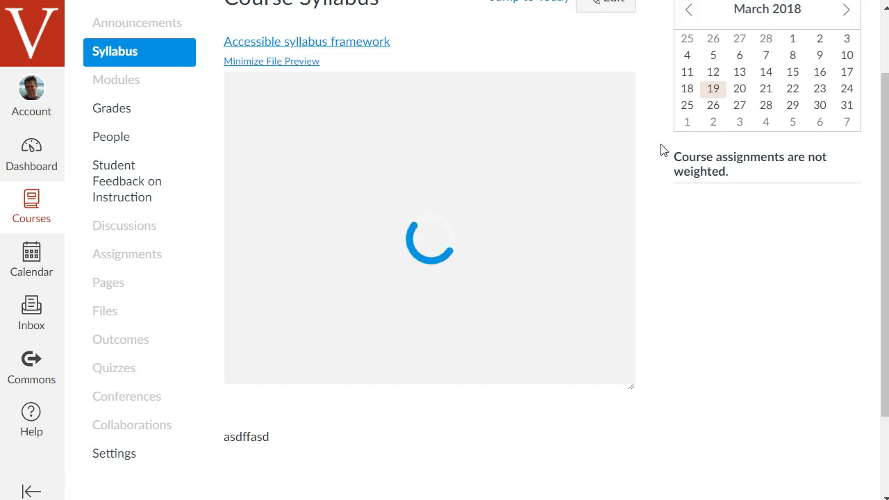
click(570, 237)
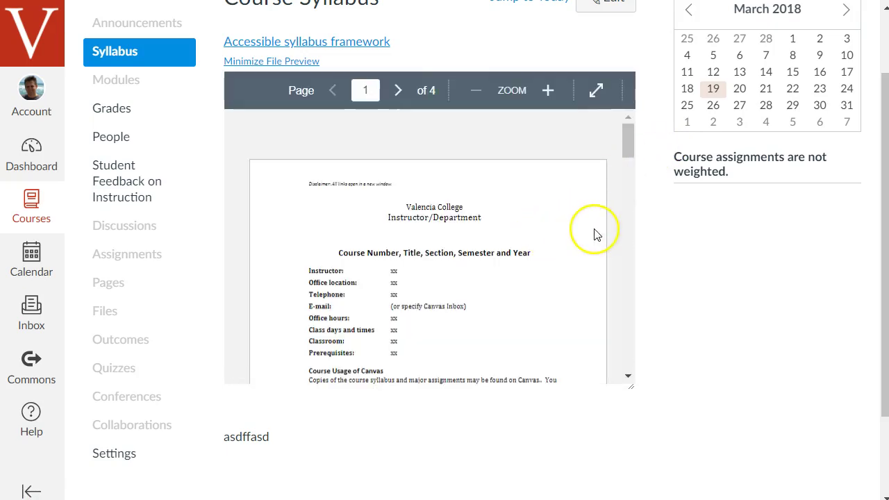
Step: Look through the contents of the syllabus document in its inline preview
scroll(655, 222, up, 2)
scroll(655, 224, down, 2)
scroll(646, 240, up, 2)
scroll(566, 330, down, 1)
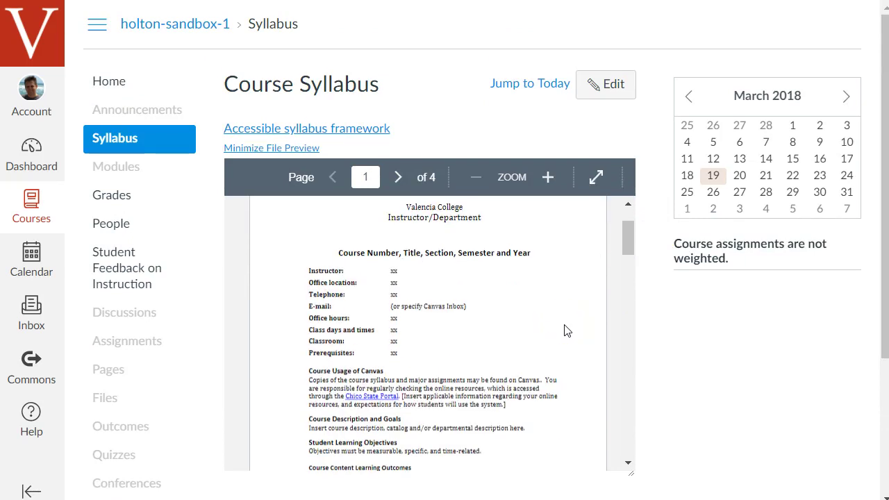
click(576, 316)
scroll(578, 314, down, 4)
scroll(580, 317, up, 4)
scroll(612, 306, up, 1)
scroll(655, 288, down, 2)
scroll(653, 264, up, 2)
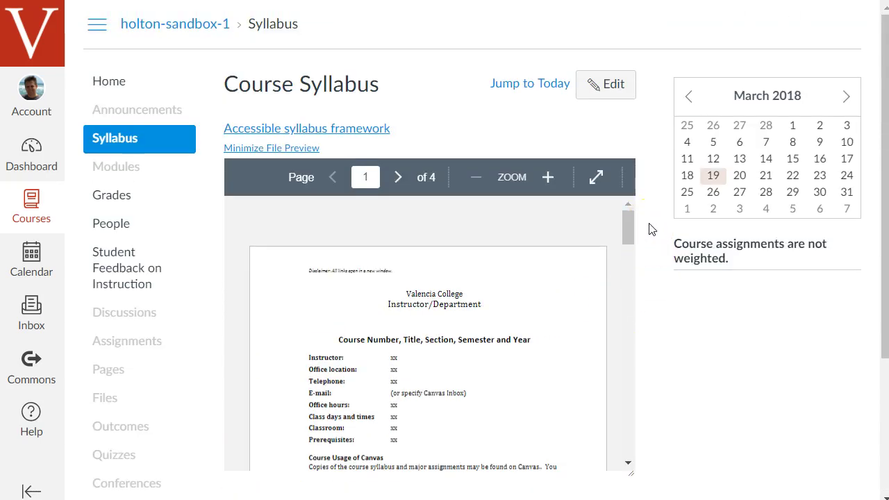
Step: Set the Accessible syllabus framework link to auto-open its inline preview and save the syllabus
click(605, 85)
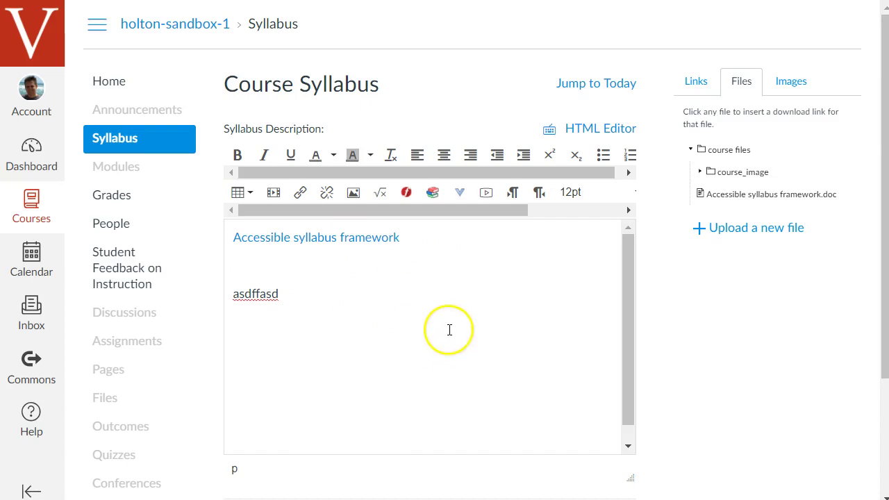
click(351, 241)
click(283, 237)
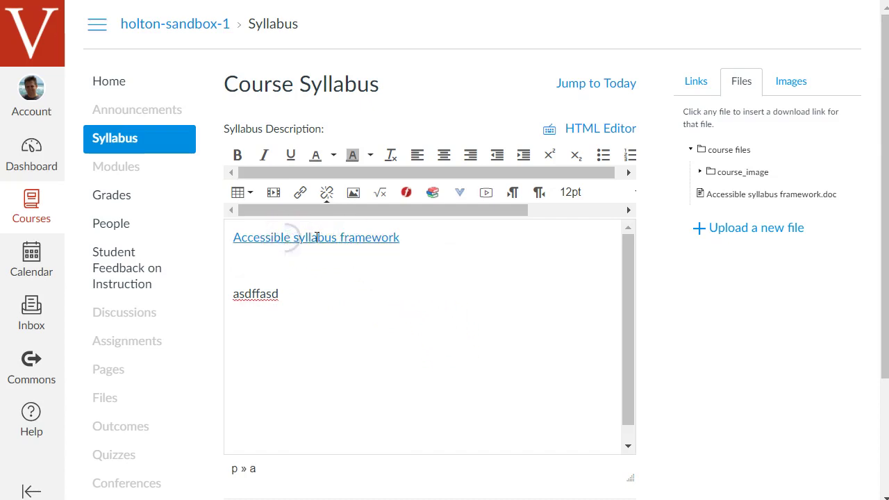
click(301, 196)
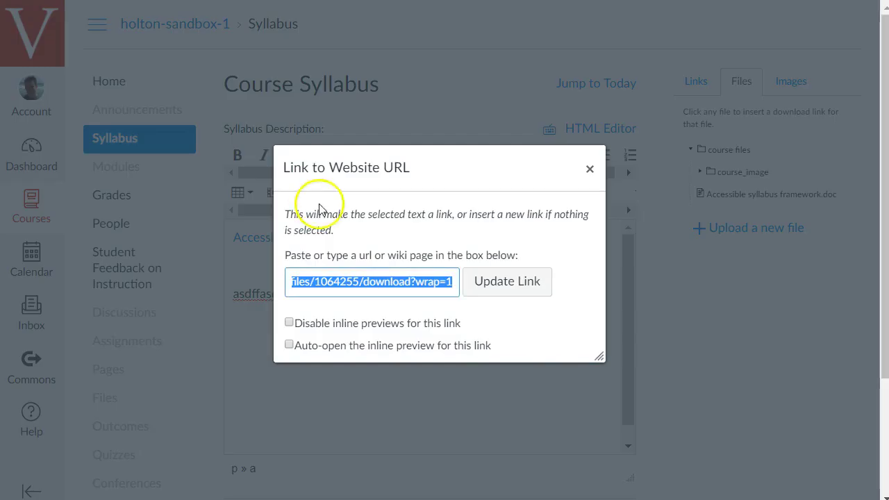
click(290, 346)
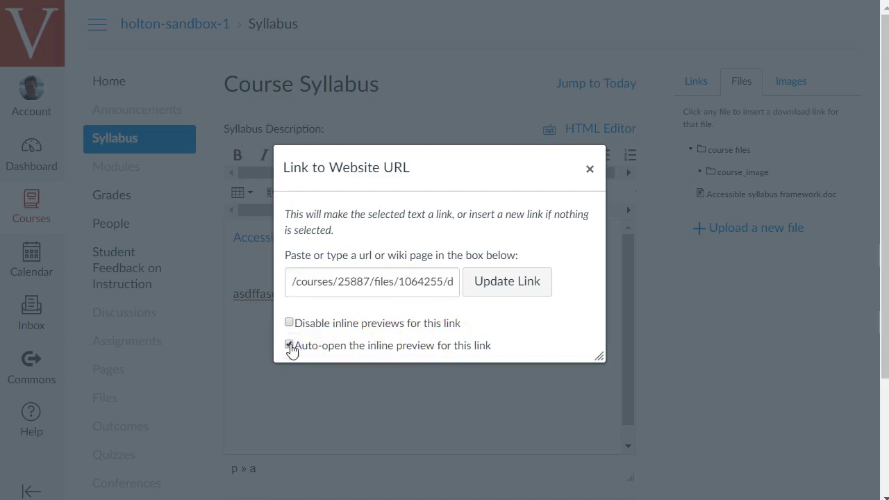
click(513, 287)
scroll(667, 306, down, 3)
click(580, 360)
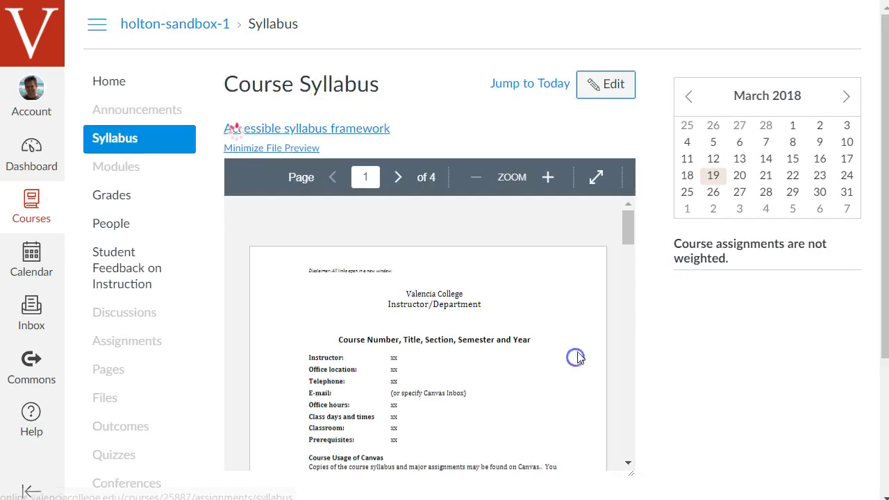
Step: Reload the syllabus page and check how the document preview loads there
click(652, 143)
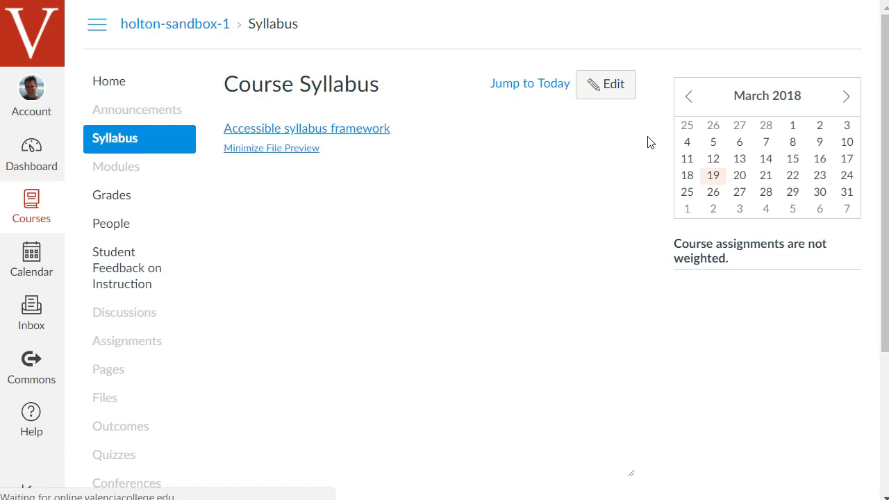
click(649, 127)
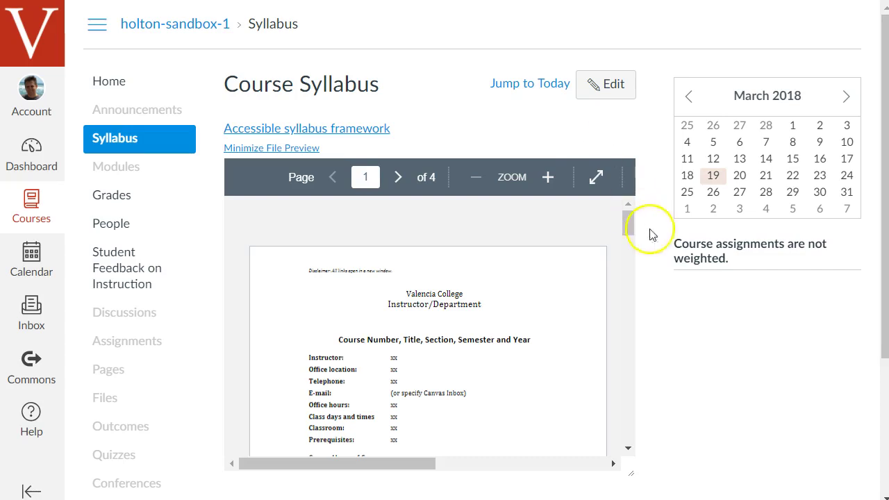
scroll(670, 278, down, 3)
scroll(677, 237, up, 3)
click(662, 227)
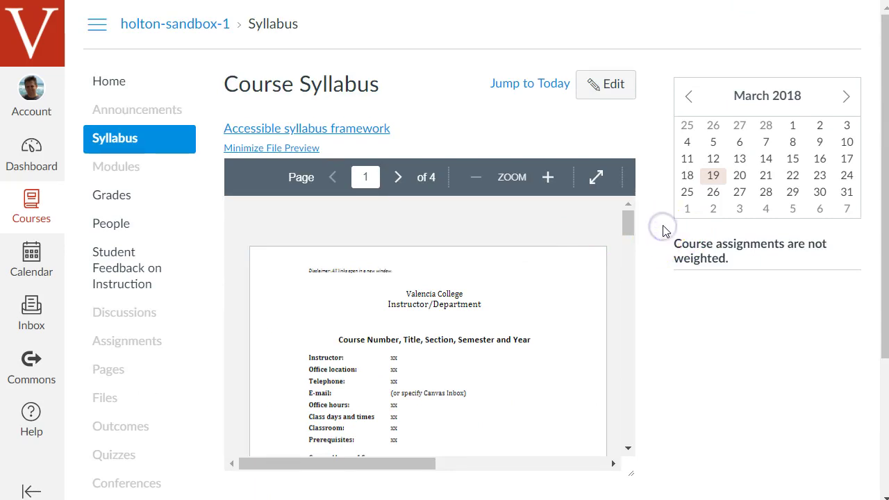
Step: Return to the course home page and add a module named Orientation Module
click(127, 86)
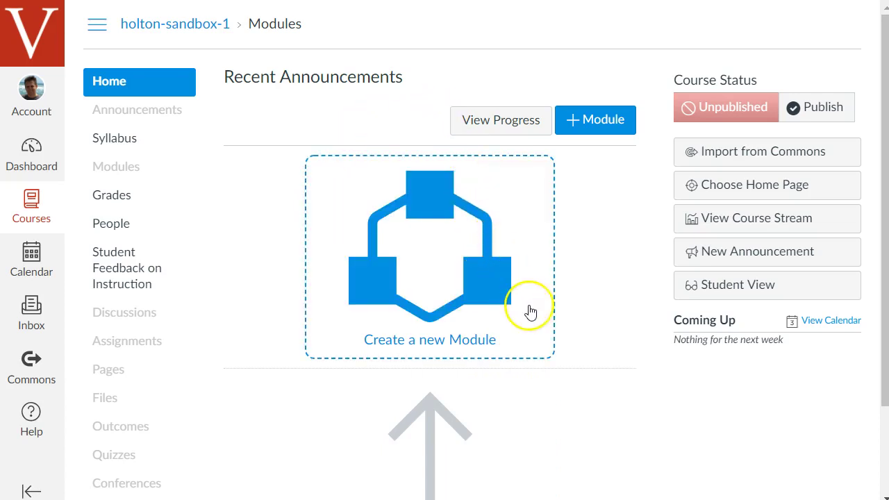
scroll(568, 236, down, 2)
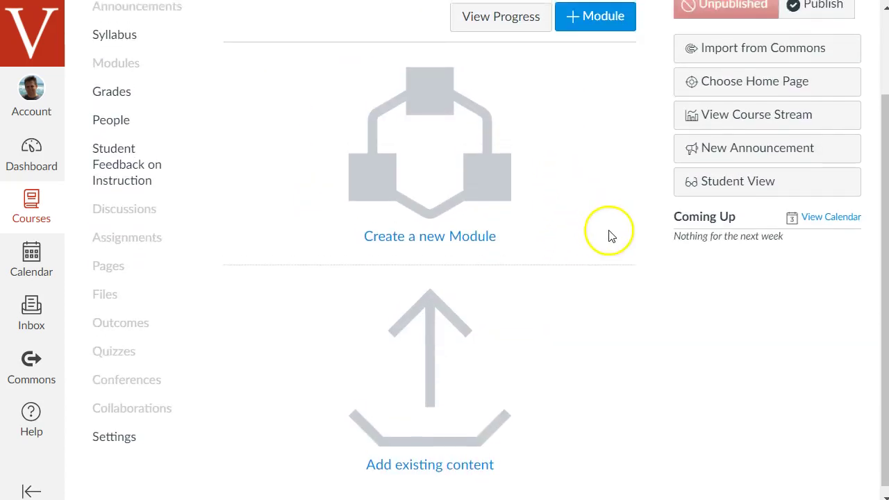
scroll(608, 236, up, 2)
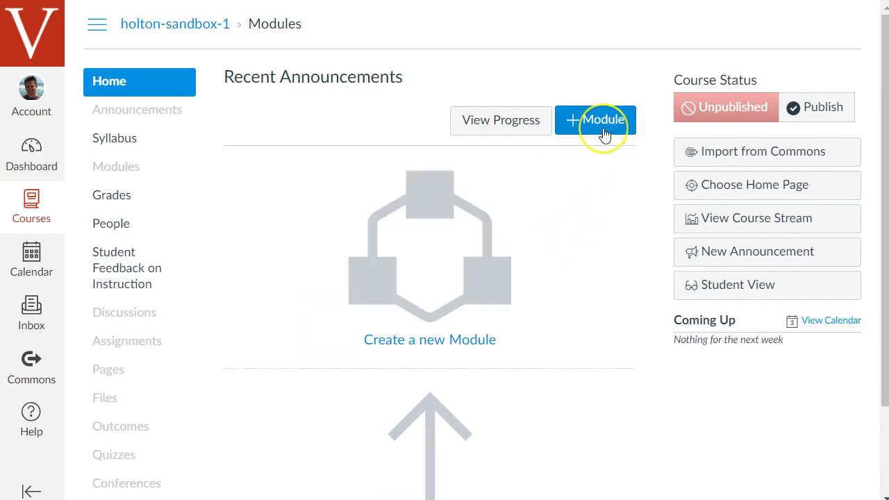
click(577, 133)
click(617, 123)
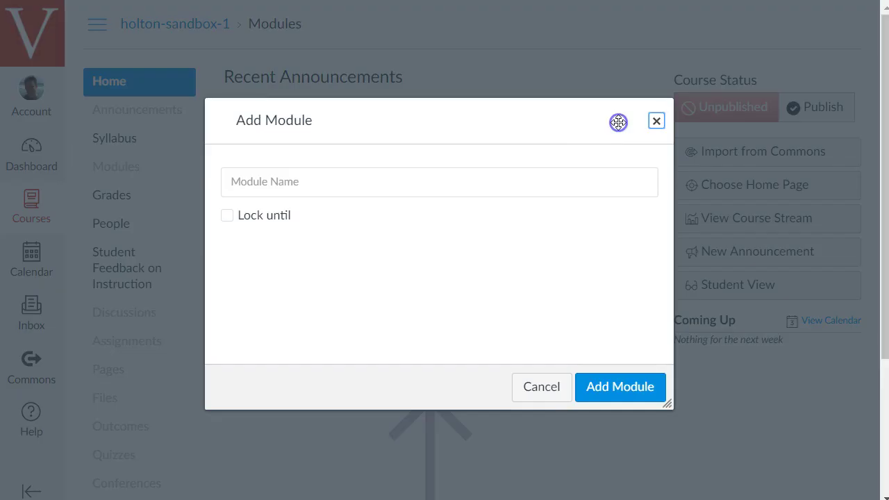
click(371, 182)
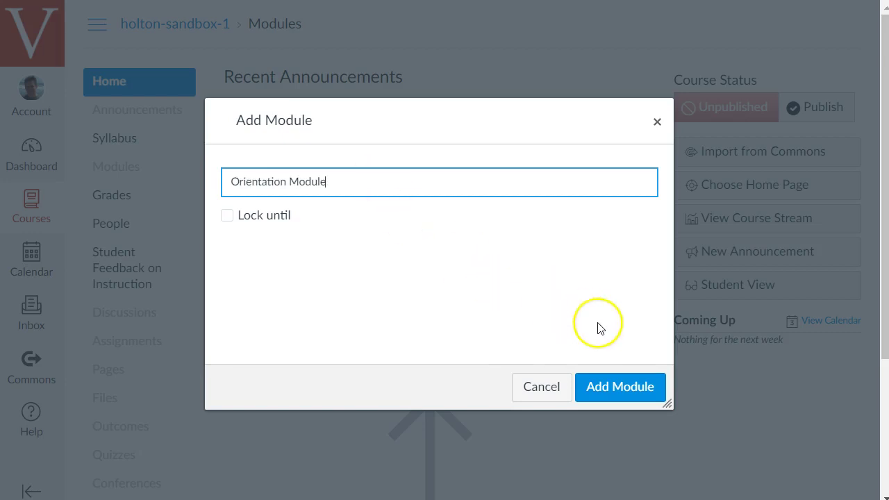
click(621, 387)
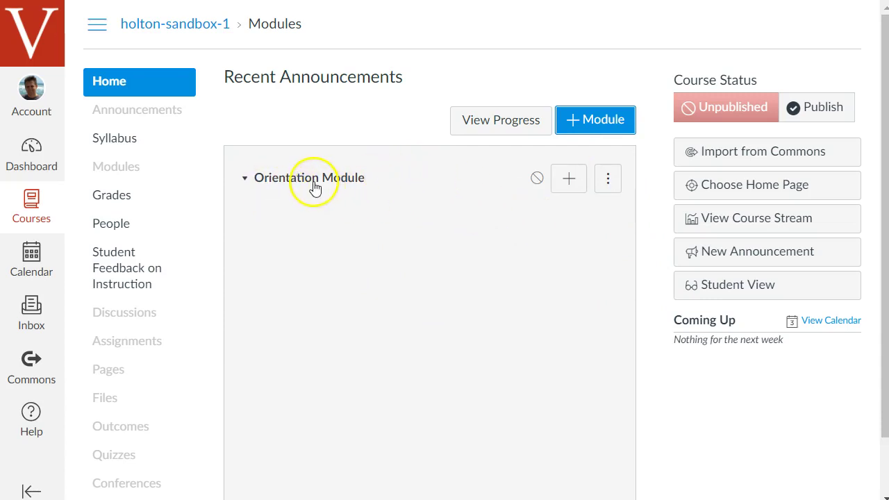
Step: Add a second module named Week 1 to the course
click(597, 127)
click(407, 188)
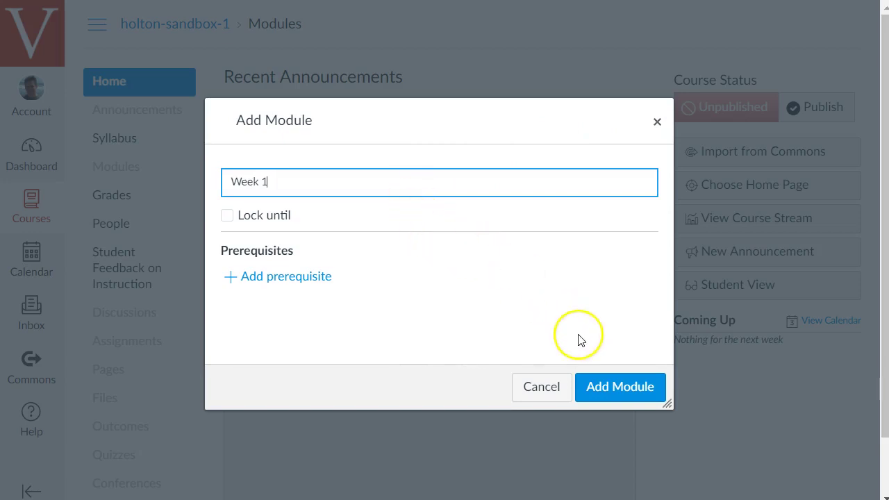
click(637, 401)
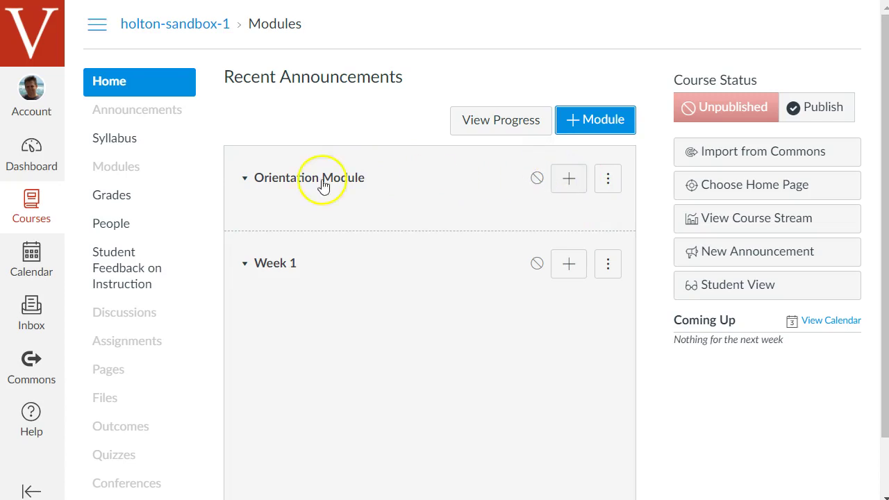
Step: Add a new content page named Welcome to the Orientation Module, without indentation
click(570, 184)
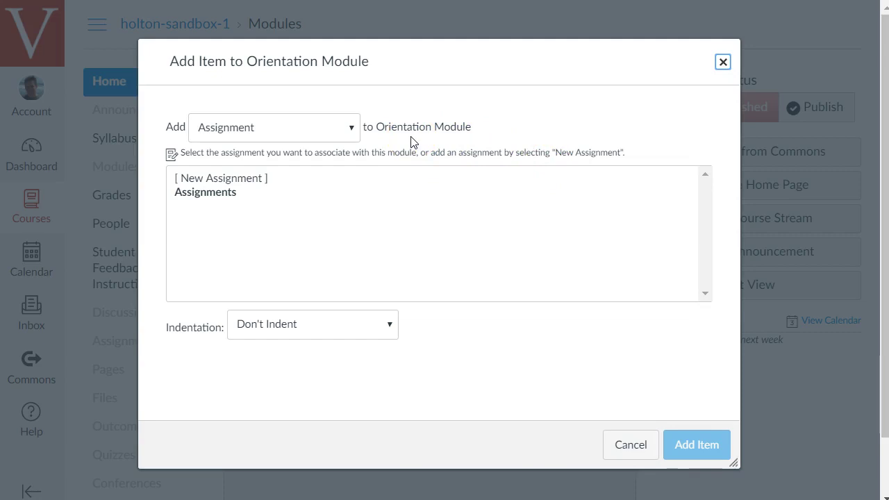
click(340, 131)
click(335, 133)
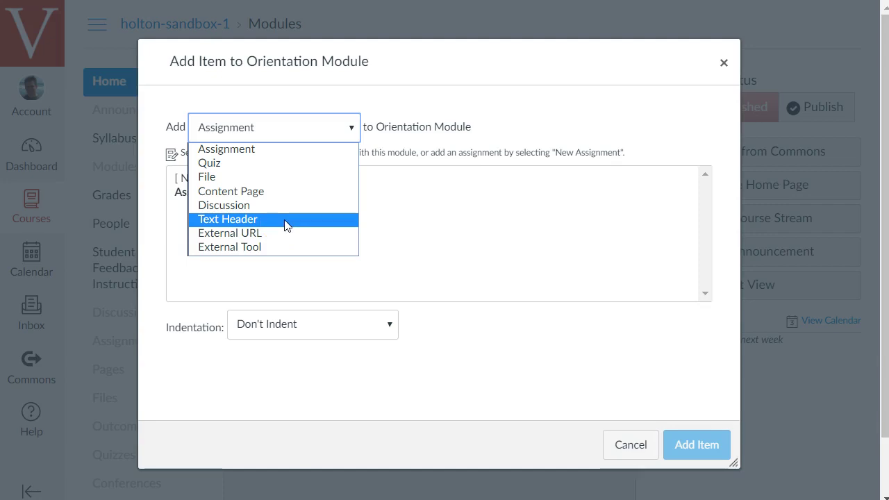
click(281, 239)
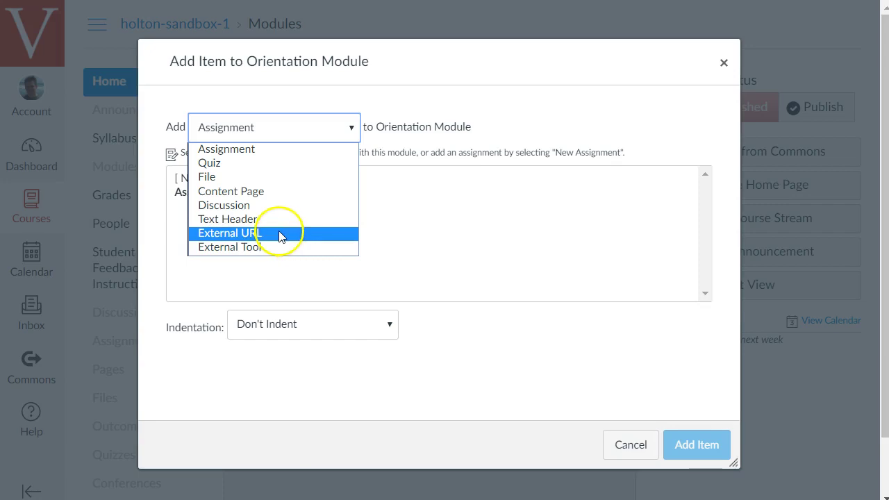
click(301, 195)
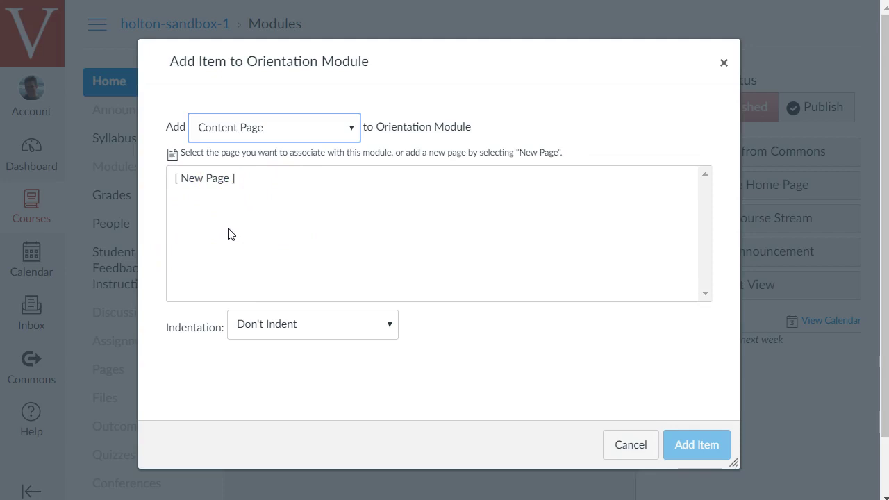
click(213, 179)
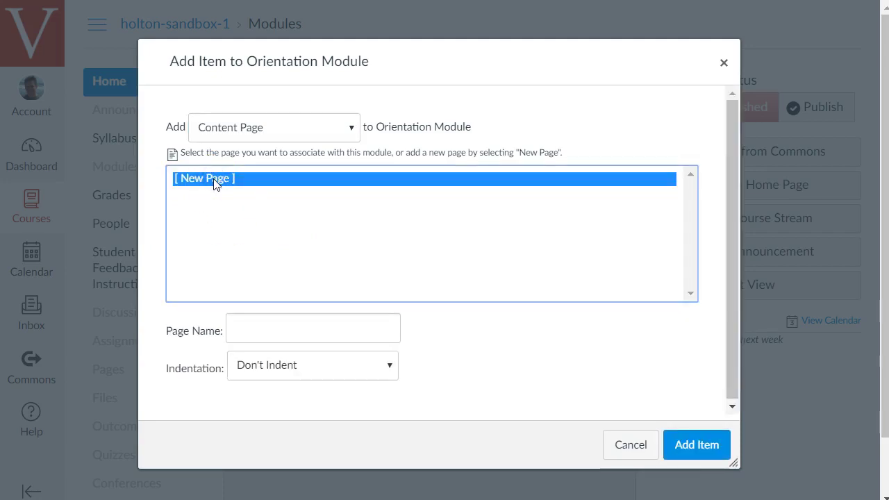
click(272, 329)
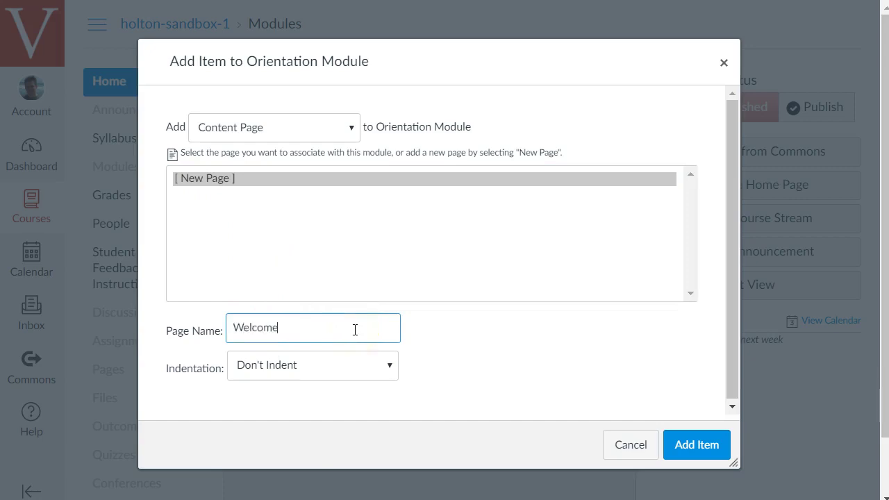
click(697, 450)
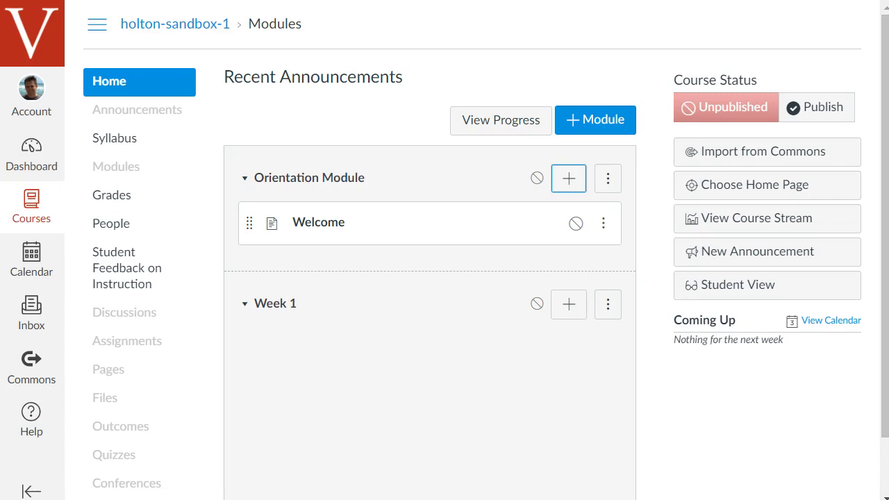
Step: Add another new content page named Meet Your Instructor to the Orientation Module
click(570, 180)
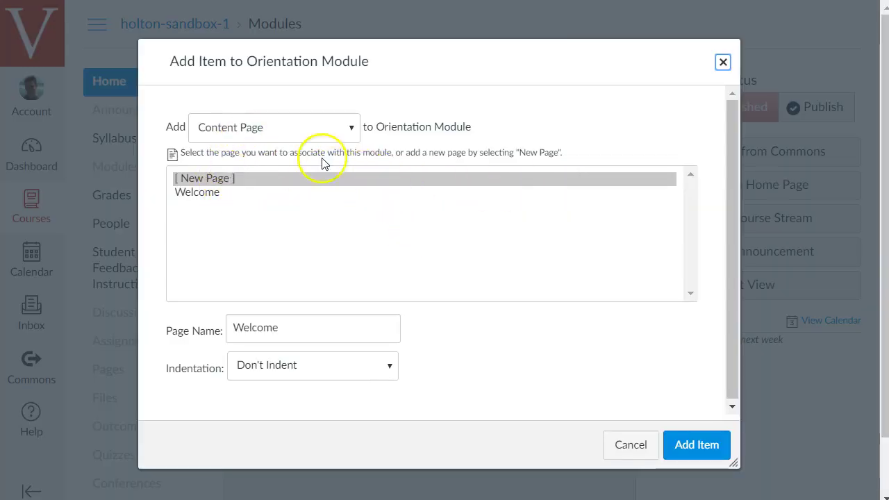
click(309, 138)
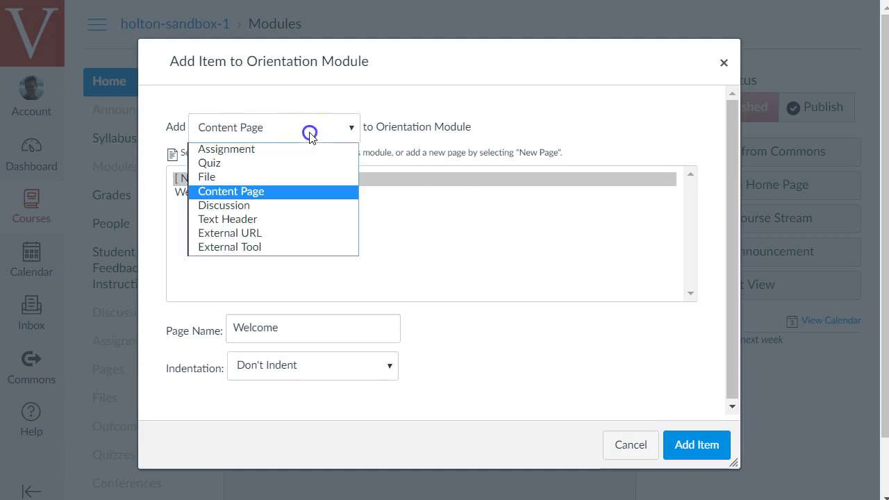
click(277, 186)
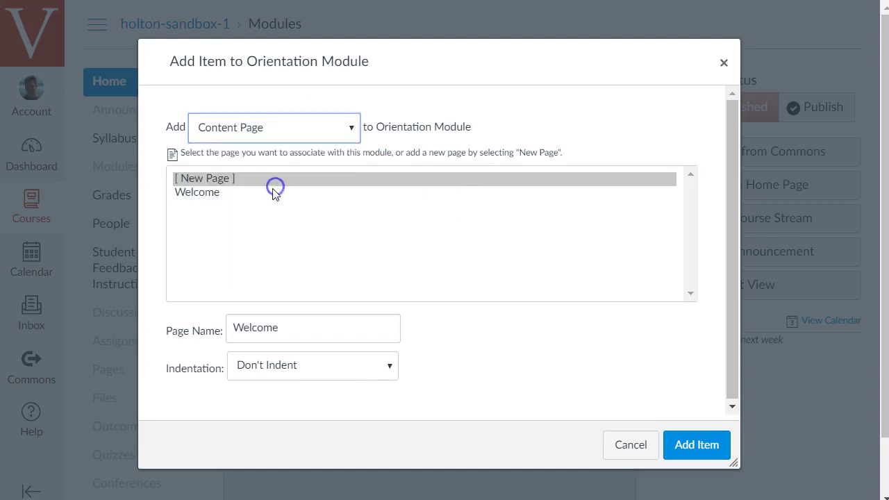
click(233, 181)
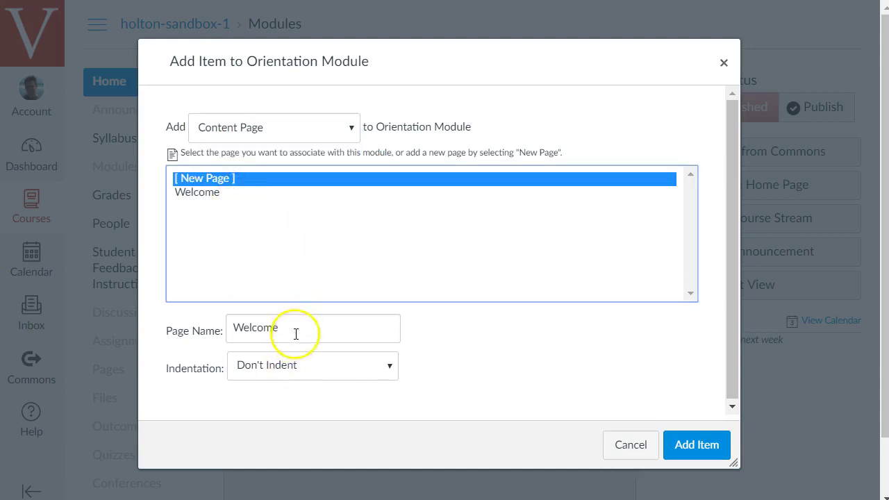
key(Tab)
text(M)
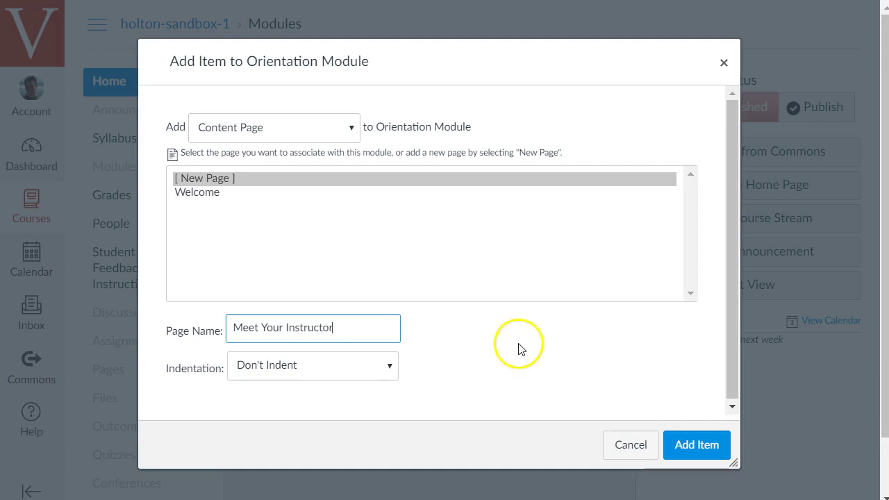
click(686, 445)
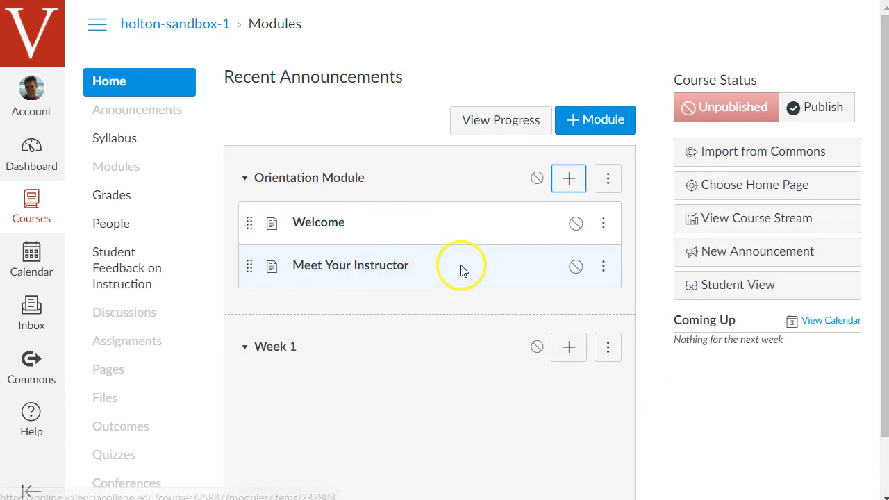
Step: Add the existing course file Accessible syllabus framework.doc to the Orientation Module
click(568, 185)
click(325, 125)
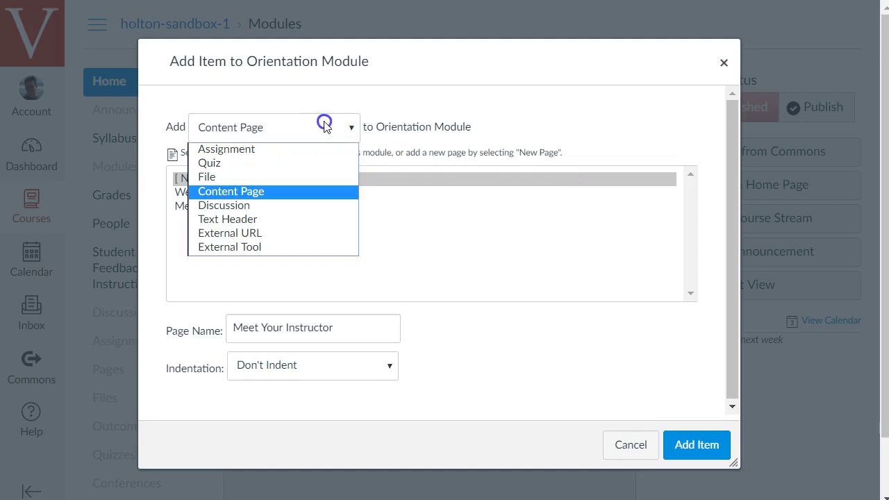
click(276, 177)
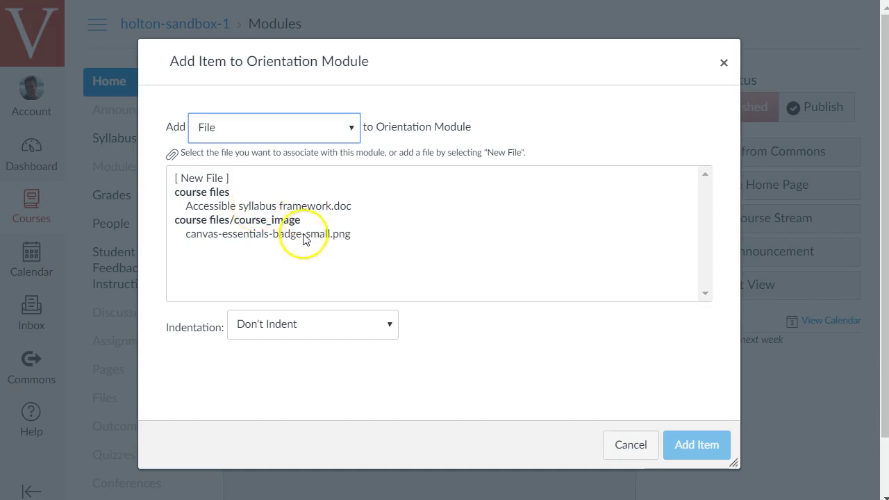
click(236, 208)
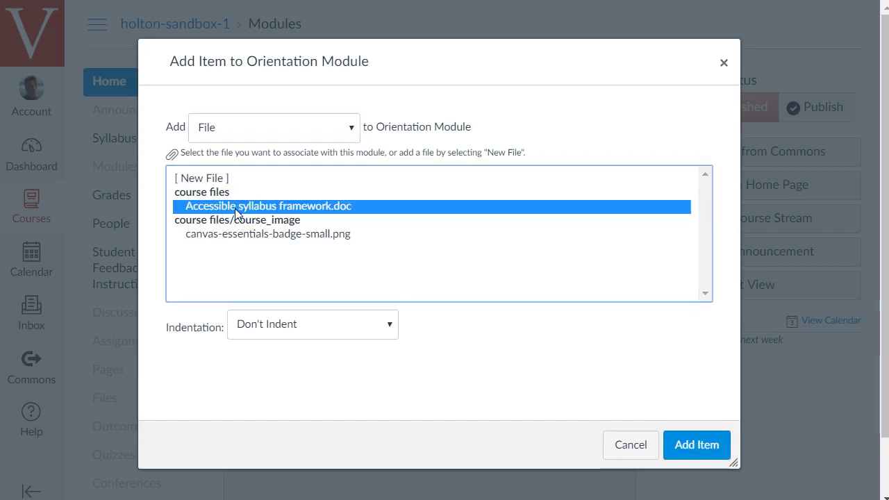
click(697, 445)
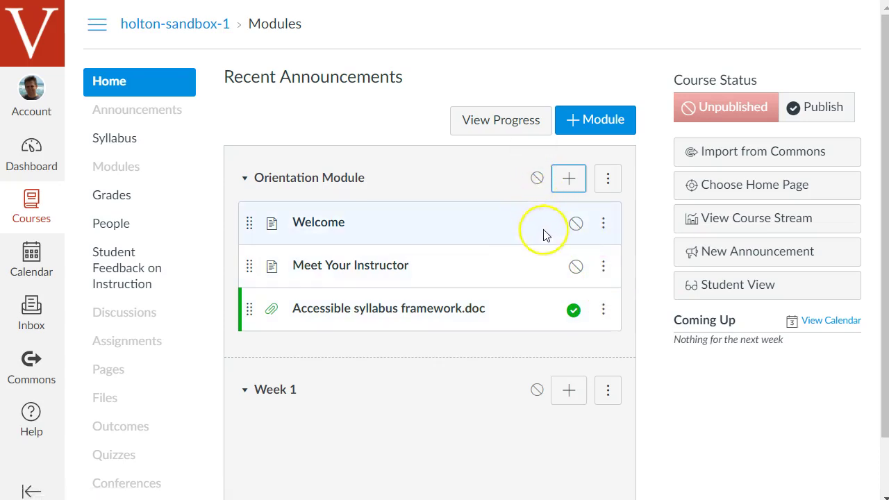
Step: Publish the Orientation Module with its items and check the course home page in Student View
click(538, 179)
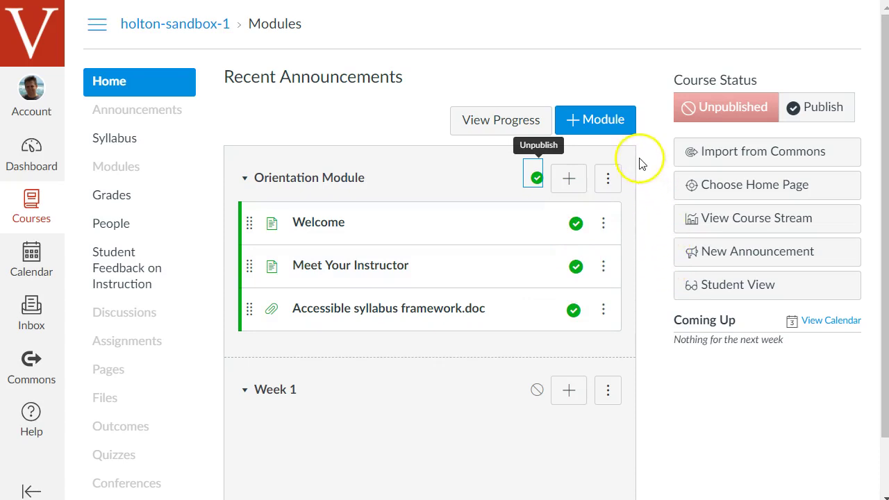
click(754, 291)
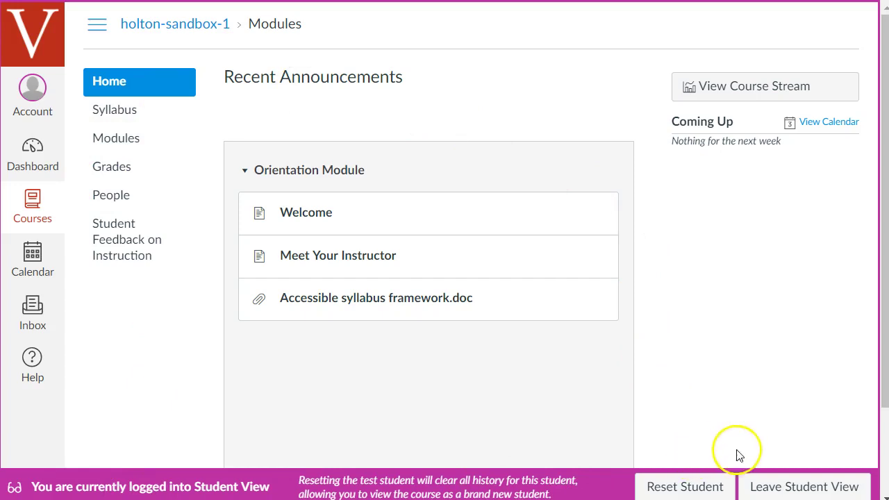
click(785, 485)
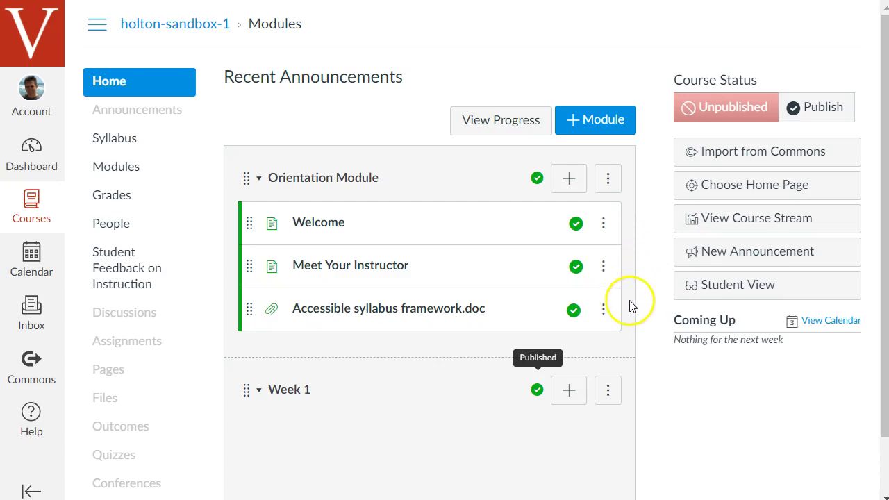
Step: Unpublish the Meet Your Instructor page and add a module named Week 2
click(576, 269)
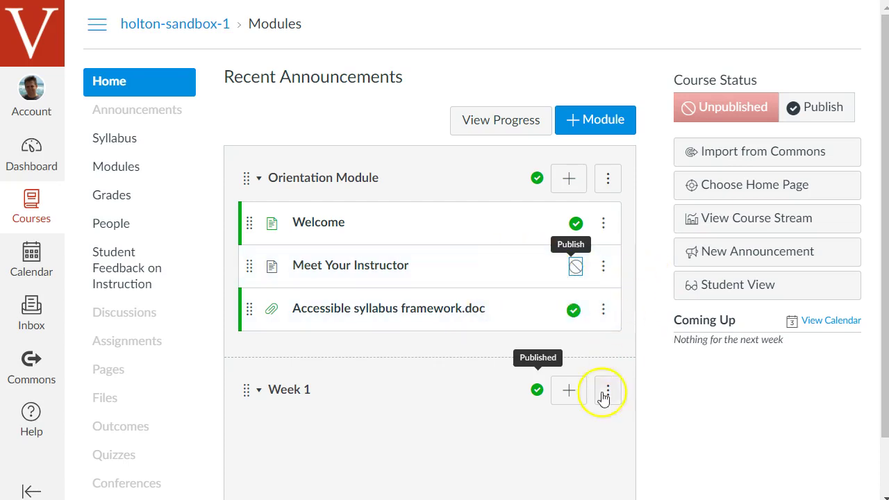
click(571, 130)
click(406, 186)
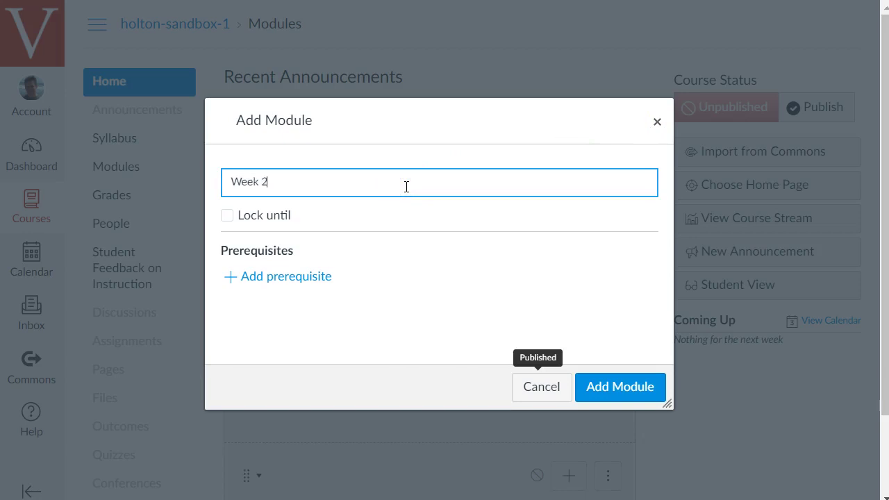
click(615, 383)
Step: Publish the Week 2 module
scroll(655, 302, down, 2)
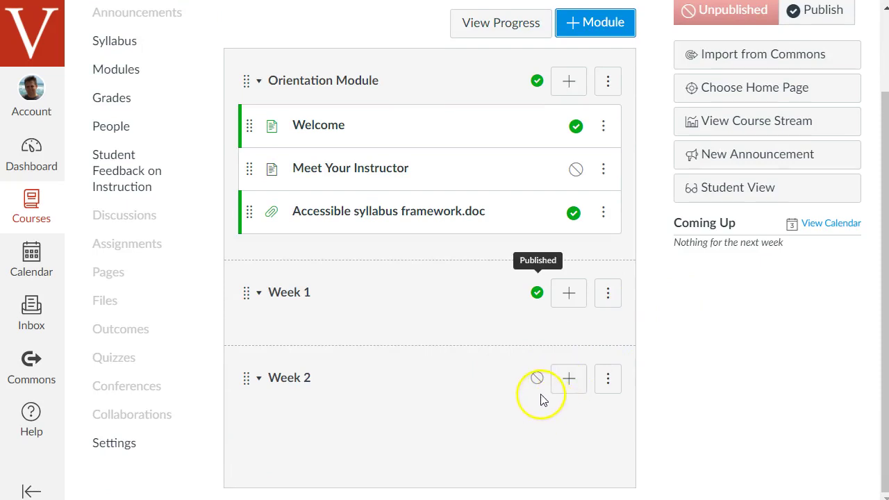
scroll(576, 379, up, 2)
scroll(640, 340, down, 2)
scroll(647, 323, up, 2)
scroll(647, 323, down, 2)
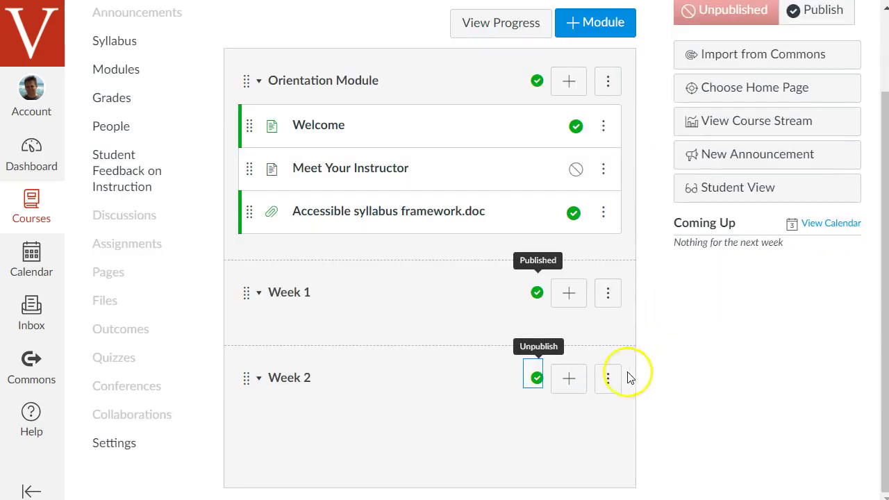
click(609, 384)
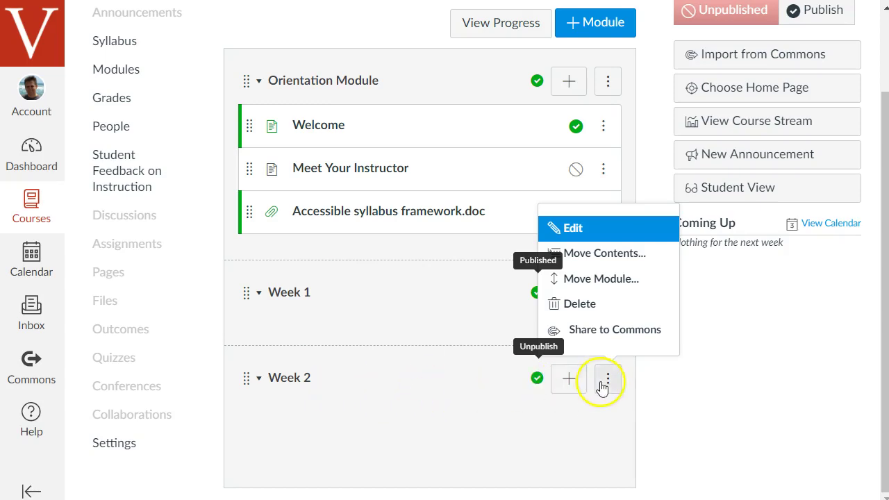
click(673, 384)
click(613, 384)
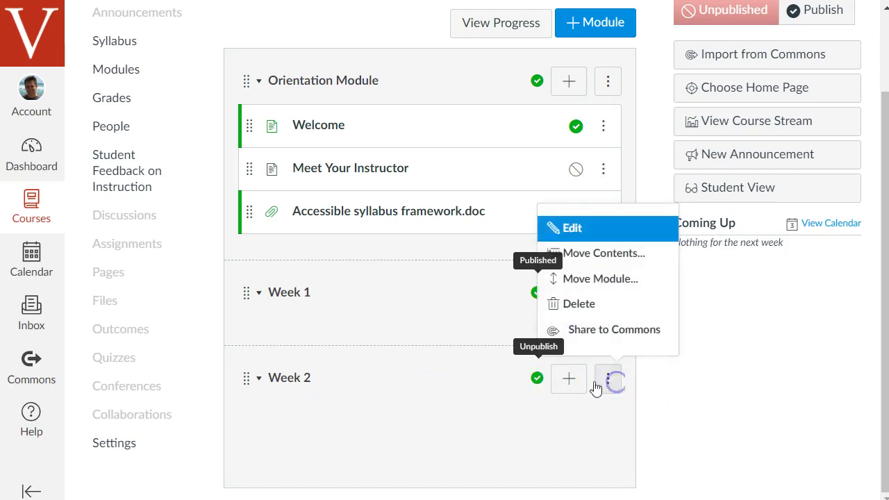
click(614, 238)
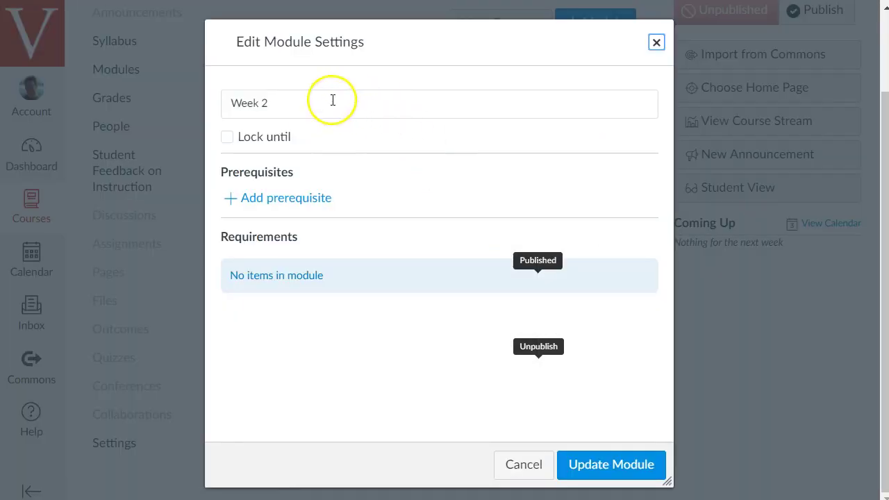
click(656, 43)
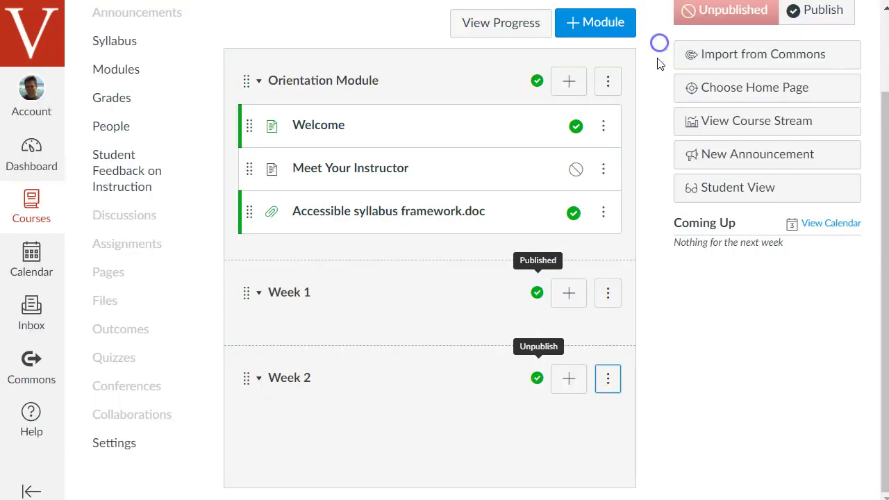
Step: Lock the Week 2 module until Mar 29, 2018 in its module settings and save the update
click(609, 378)
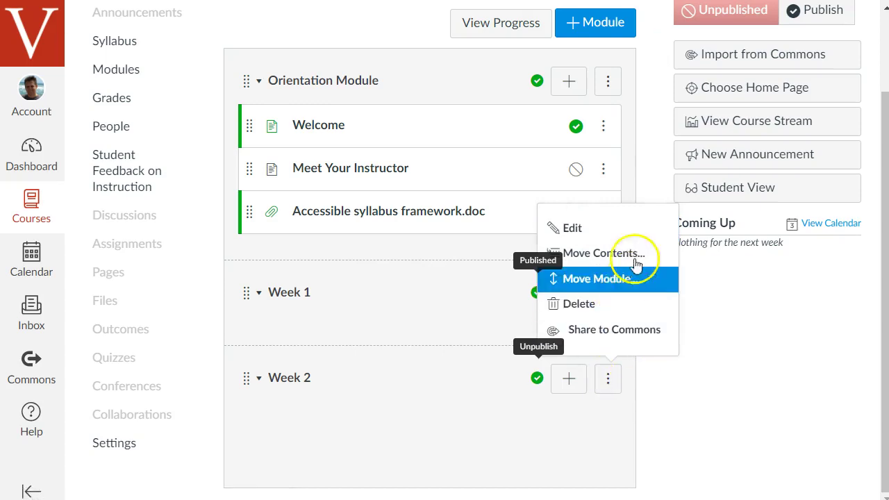
click(641, 233)
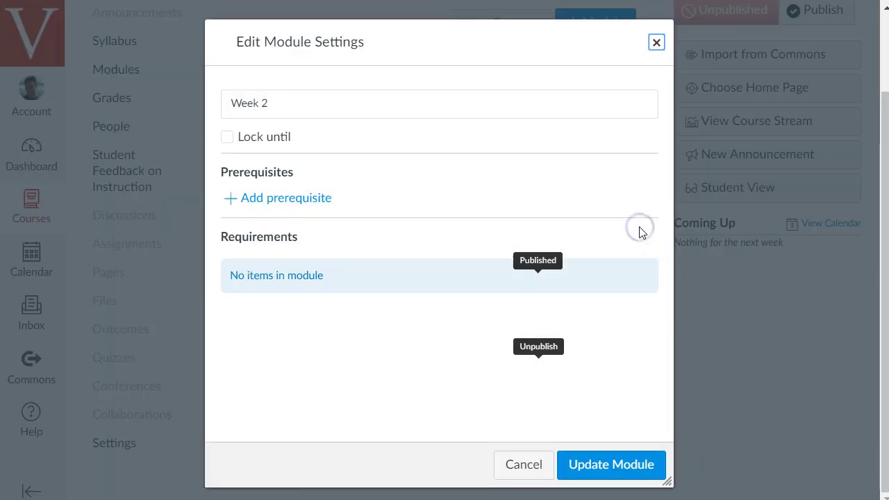
click(228, 137)
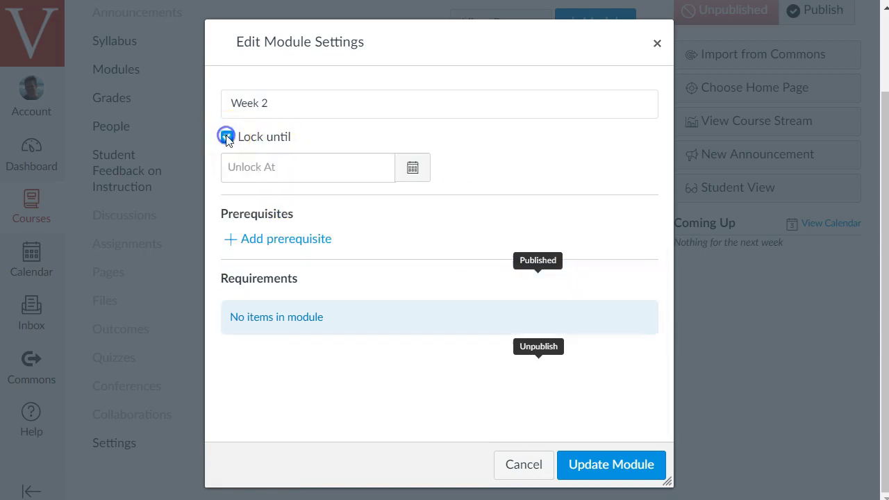
click(412, 174)
click(412, 174)
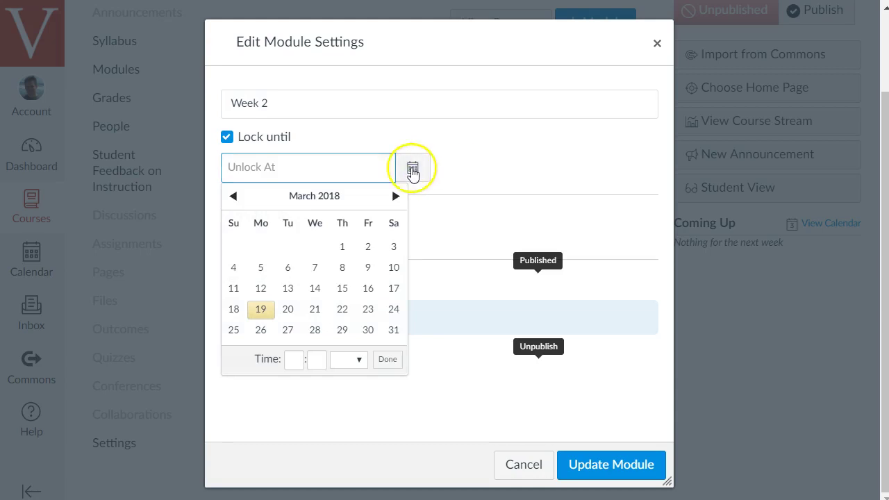
click(343, 330)
click(462, 180)
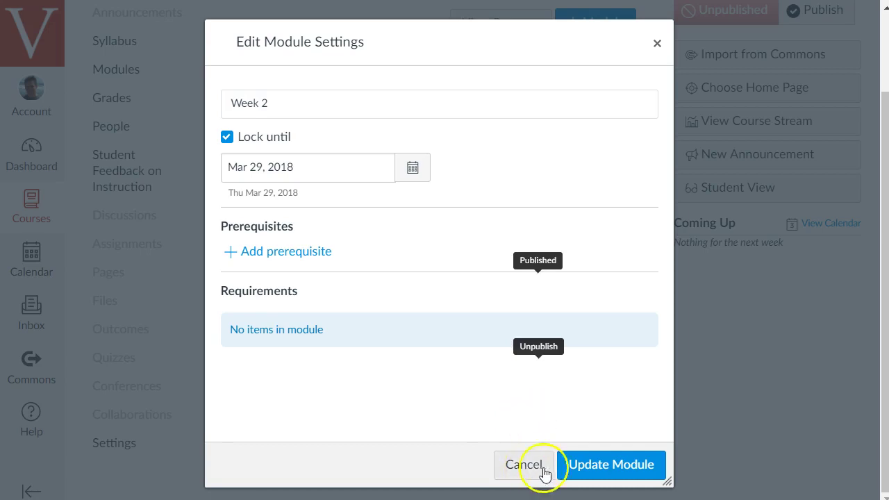
click(605, 471)
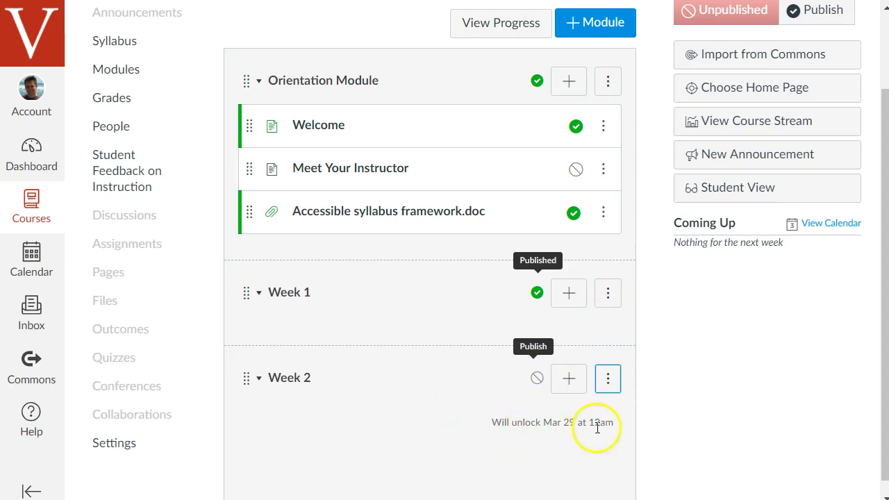
Step: Republish the locked Week 2 module and check its unlock date
click(537, 378)
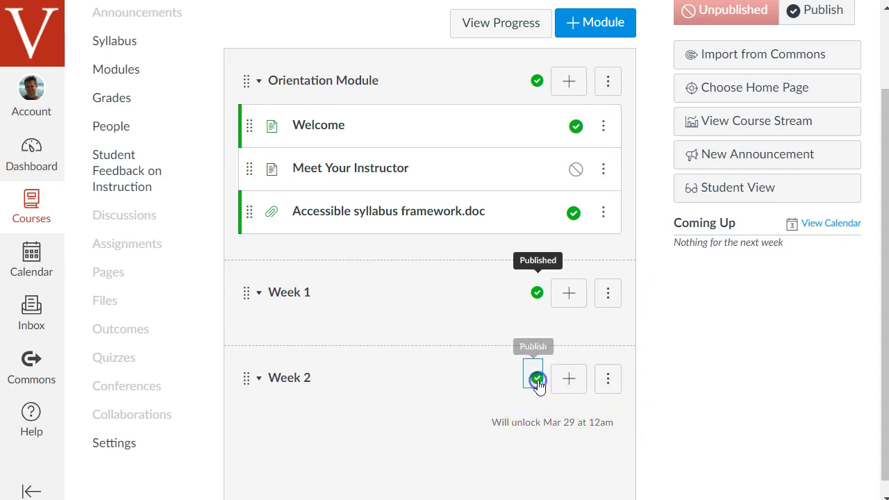
drag(493, 422, 574, 421)
click(621, 422)
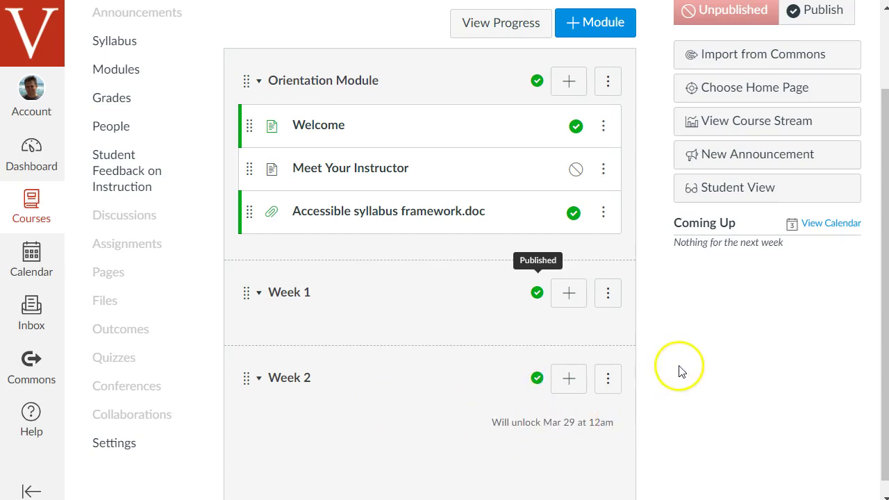
Step: Add the existing content page Meet Your Instructor to the Week 2 module without indentation and publish the page
scroll(679, 369, up, 2)
scroll(652, 410, down, 3)
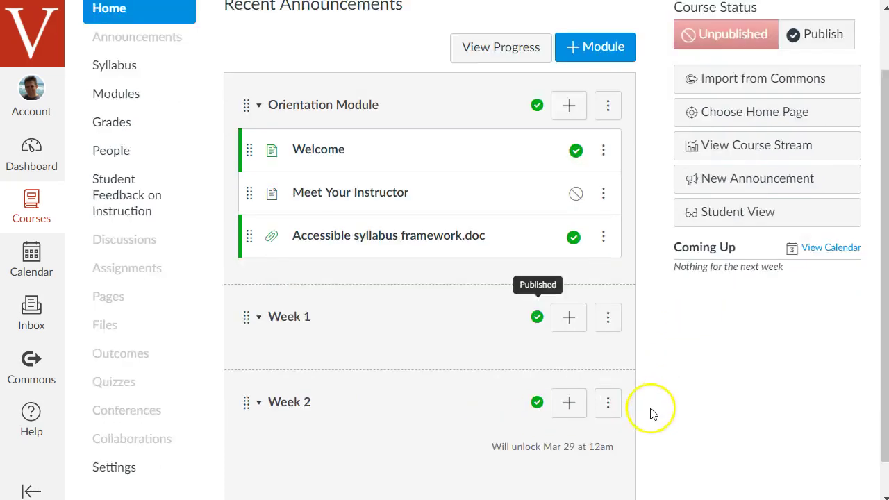
click(565, 361)
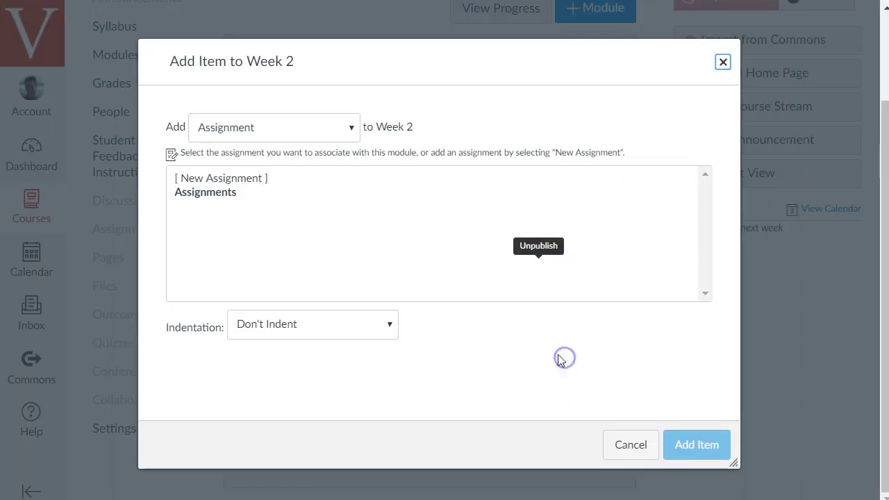
click(256, 129)
click(253, 194)
click(252, 195)
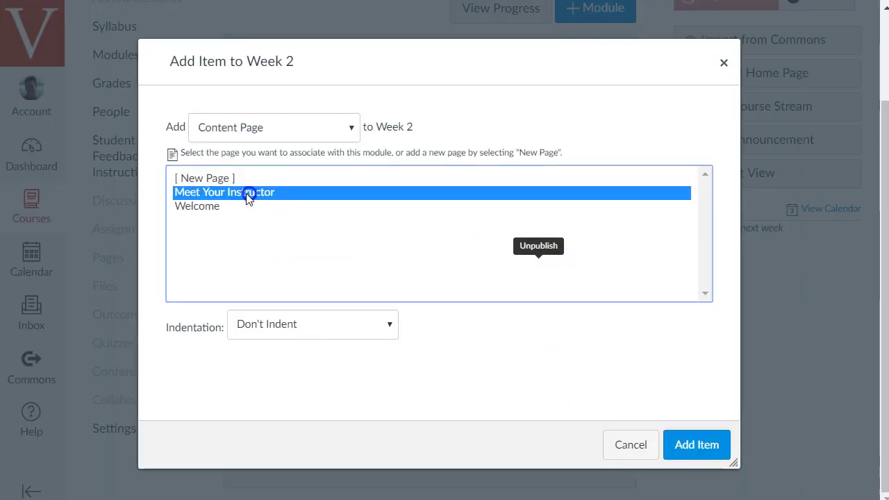
click(697, 446)
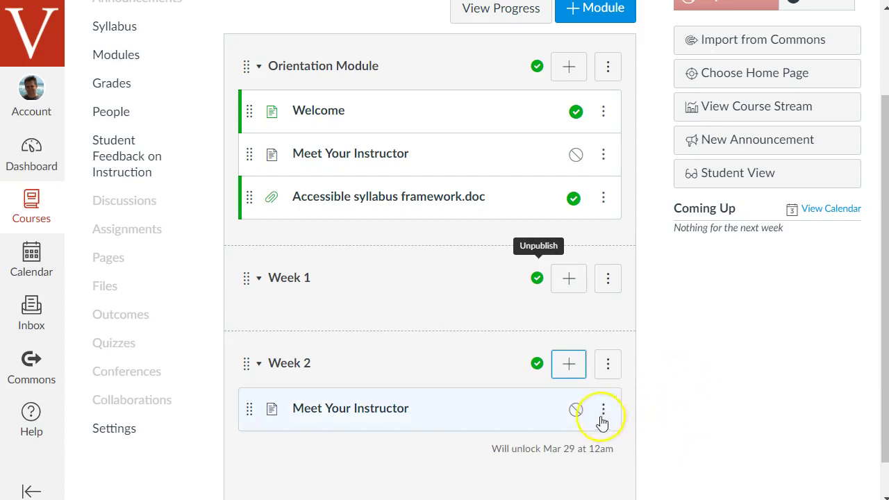
click(576, 154)
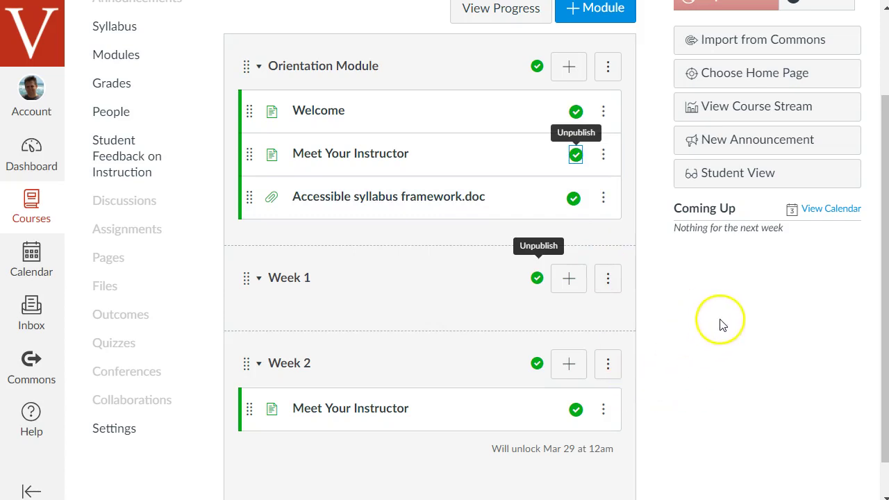
Step: Check in Student View how the locked Week 2 module and its page appear, and return to the teacher view
scroll(782, 194, up, 2)
click(738, 264)
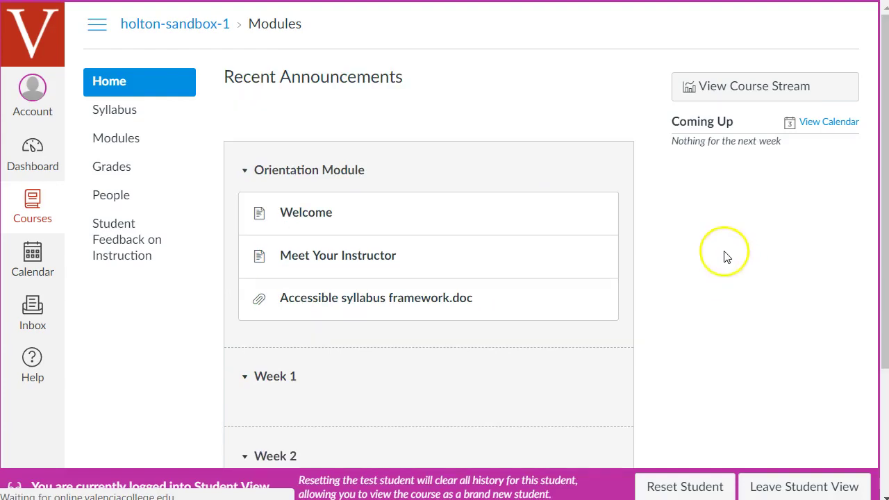
scroll(695, 250, down, 2)
scroll(657, 248, down, 2)
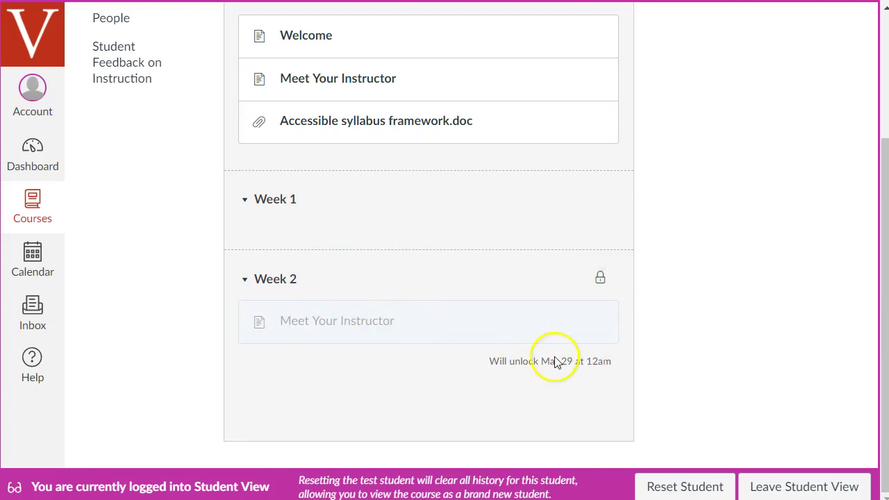
click(761, 486)
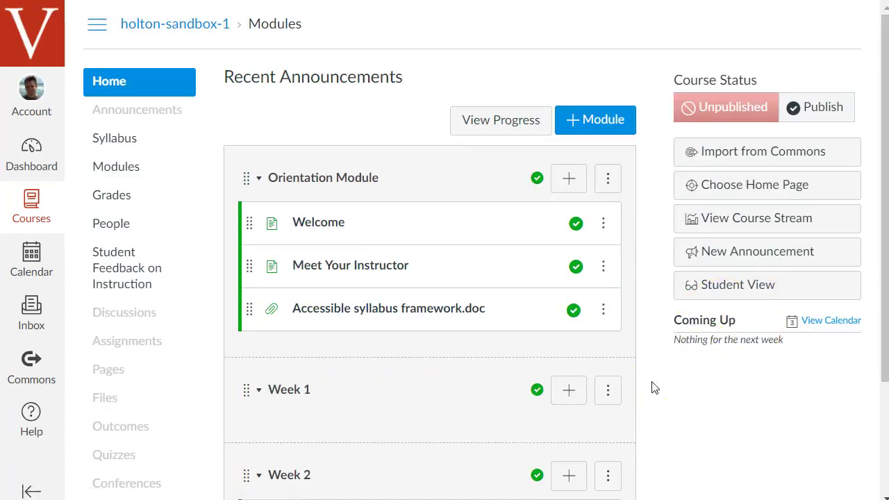
Step: Open the Welcome page from the Orientation Module for editing
scroll(654, 387, down, 1)
scroll(652, 388, up, 1)
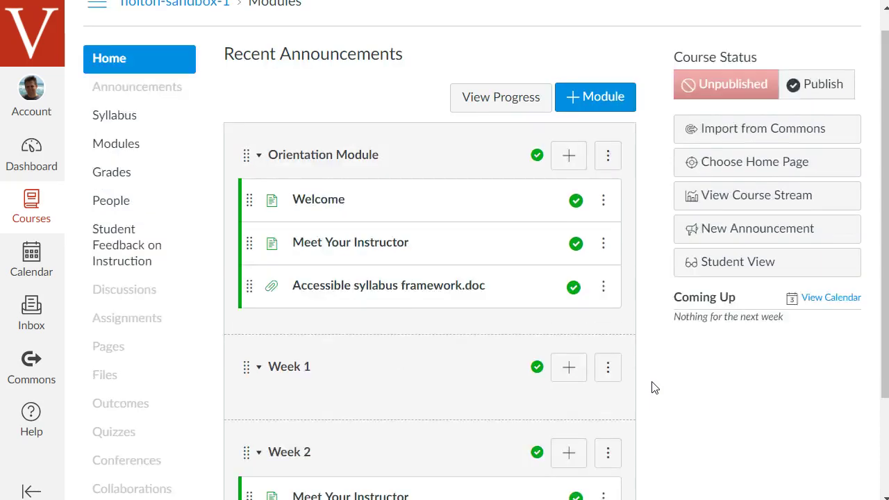
click(337, 229)
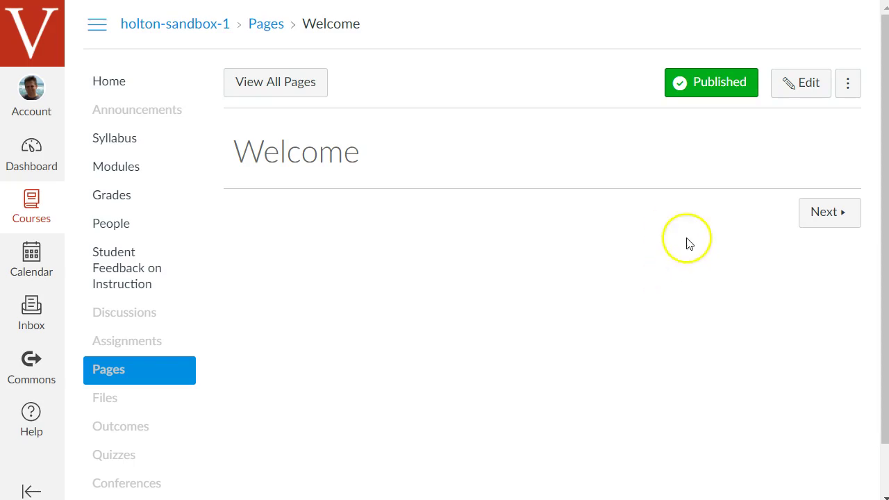
click(851, 88)
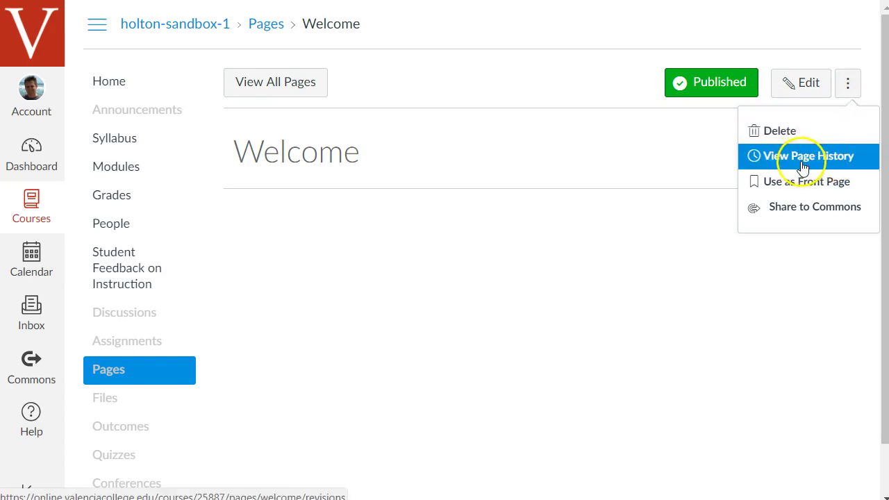
click(720, 146)
click(809, 83)
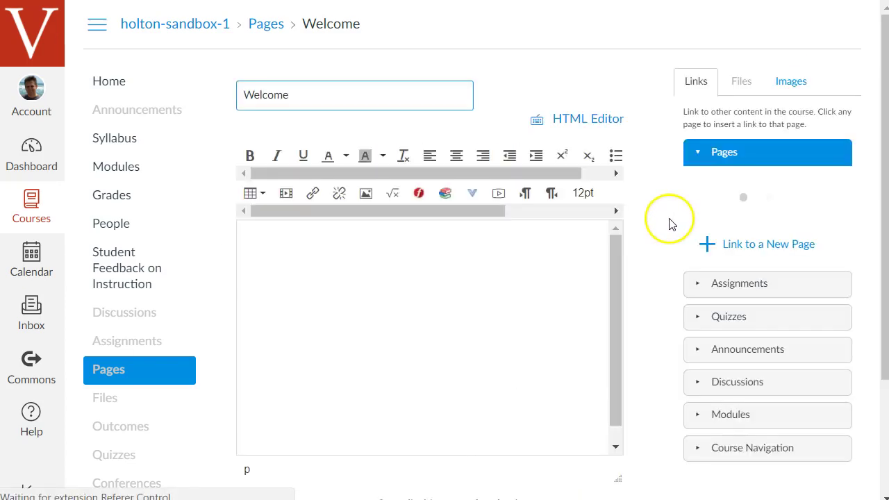
Step: Write "Welcome to the course!", "Some important resources for this course:" and "Syllabus | Meet your Instruction | Course Modules" in the page body as separate lines
click(429, 278)
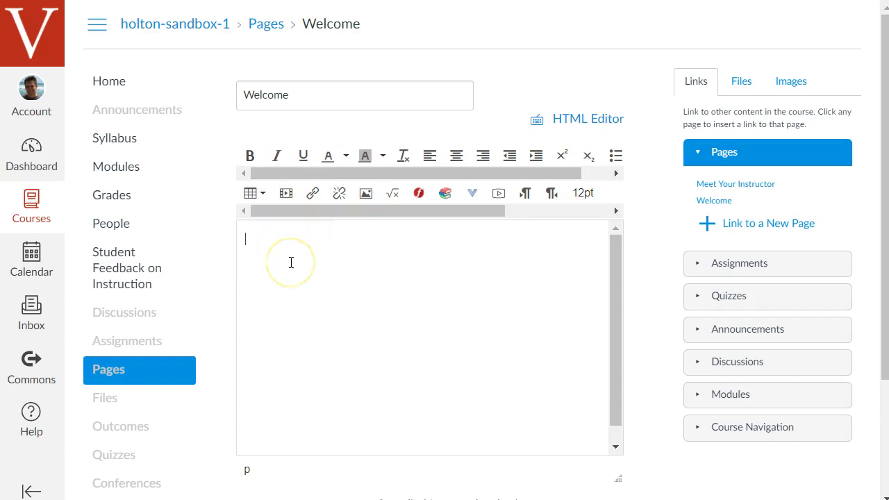
drag(572, 173, 606, 176)
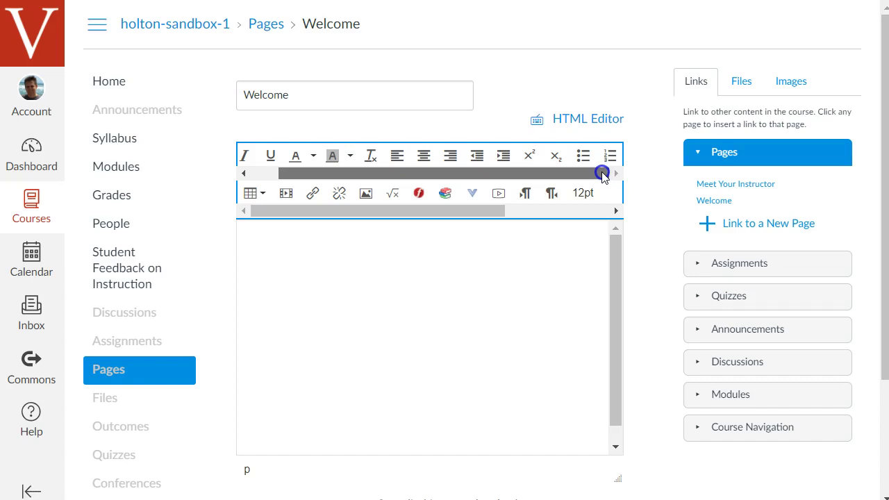
drag(496, 214, 433, 210)
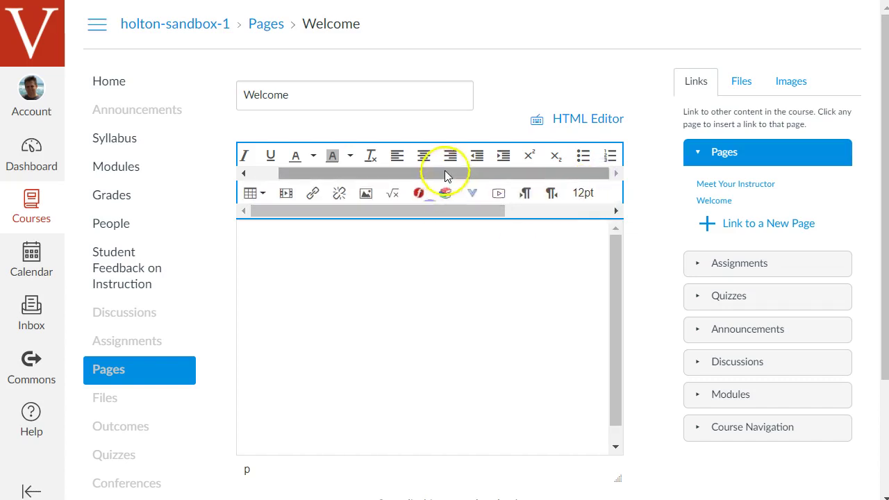
drag(447, 174, 359, 171)
click(431, 283)
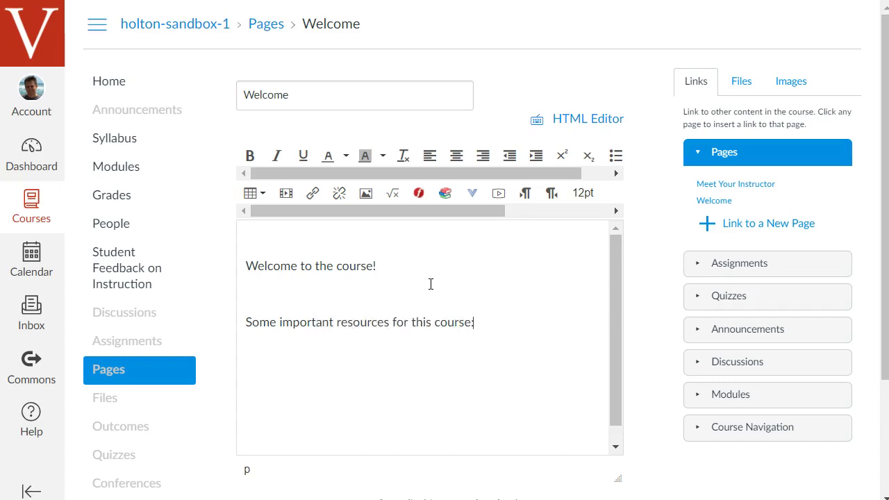
click(432, 303)
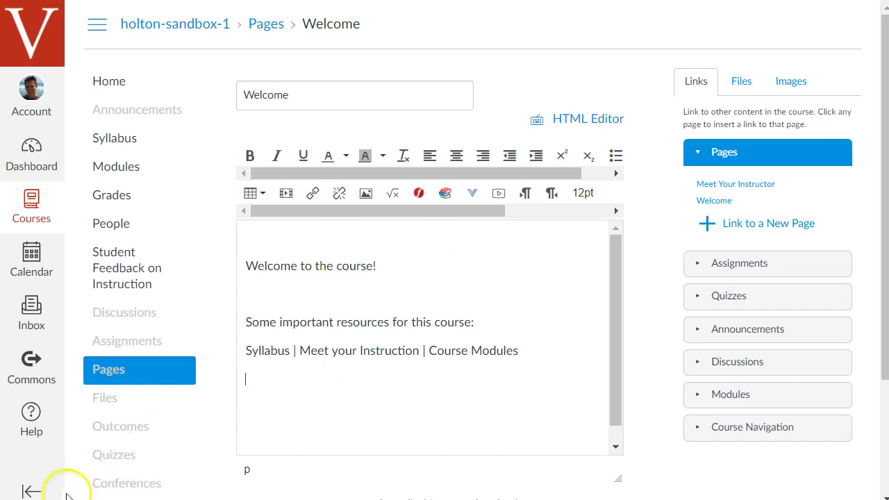
Step: Correct "Instruction" to "Instructor" in the resources line of the page body
click(416, 350)
key(BackSpace)
key(BackSpace)
key(BackSpace)
text(or)
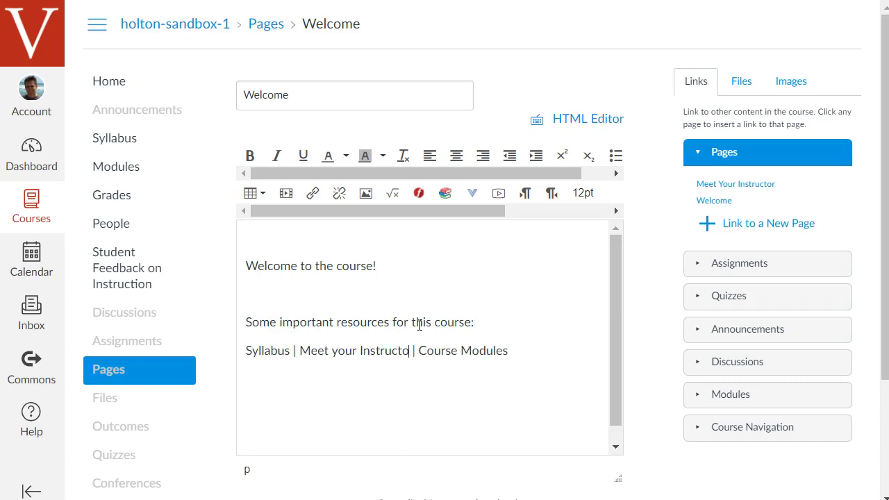
Step: Center all the text in the body of the Welcome page
drag(542, 382, 214, 230)
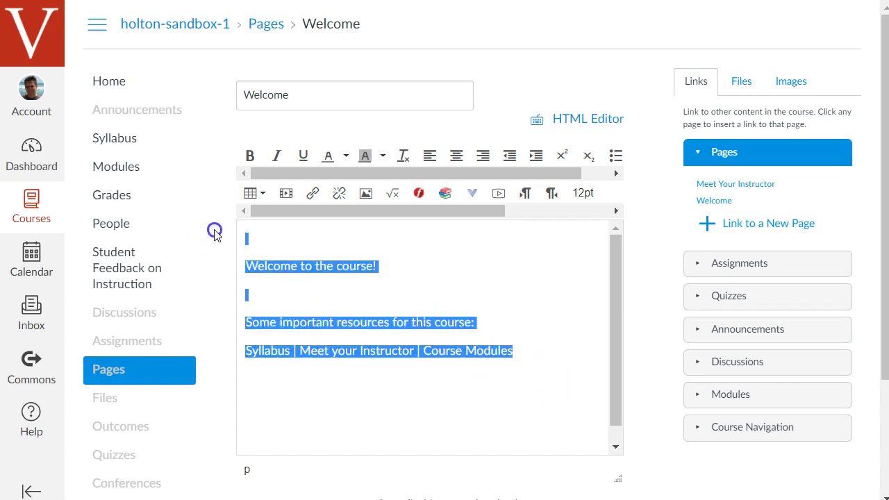
click(457, 155)
click(512, 284)
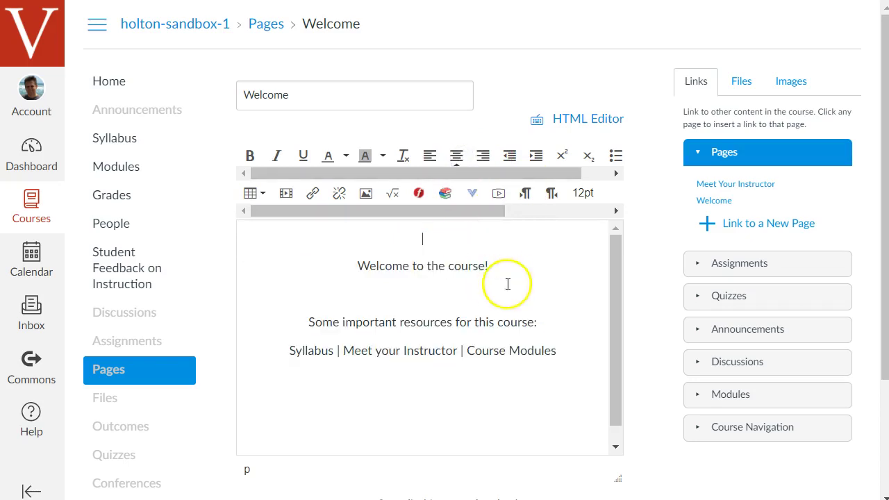
Step: Format the line "Welcome to the course!" as Header 2
drag(512, 265, 340, 264)
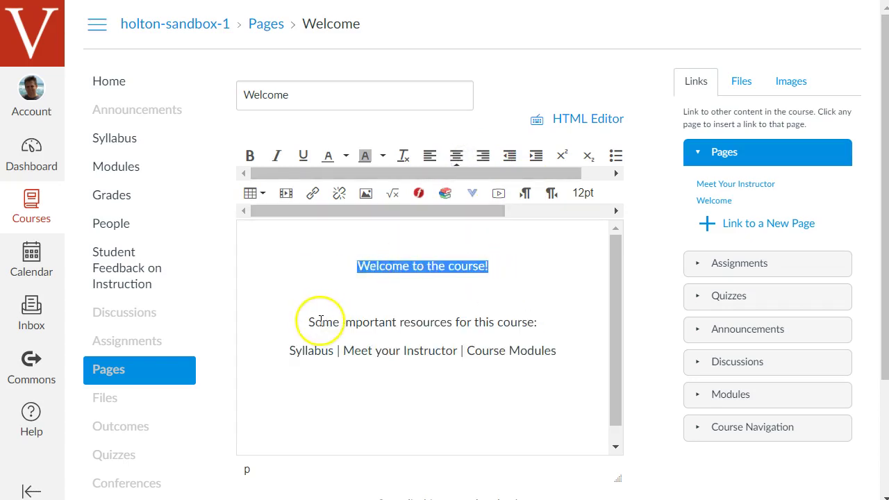
click(366, 272)
drag(350, 264, 512, 265)
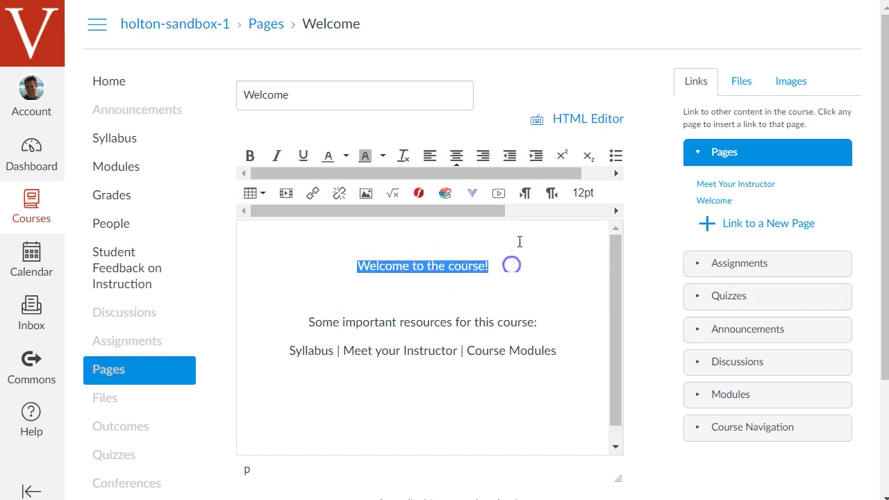
drag(490, 213, 621, 213)
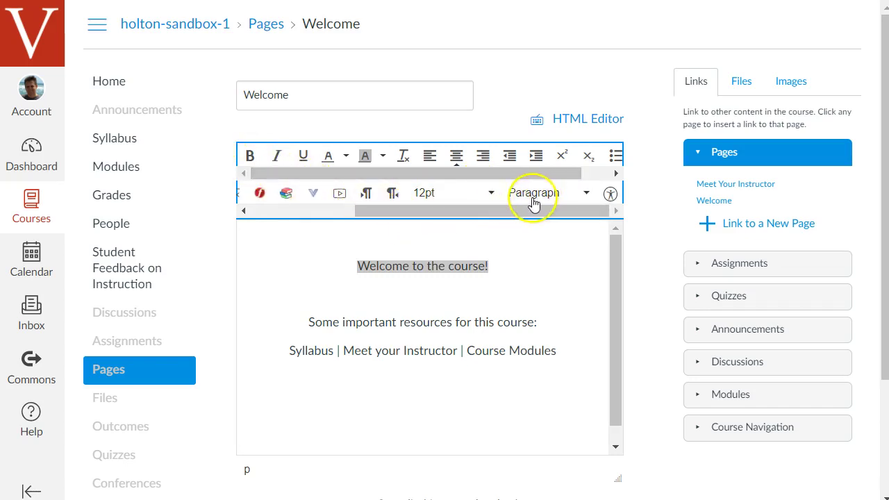
click(478, 215)
click(552, 196)
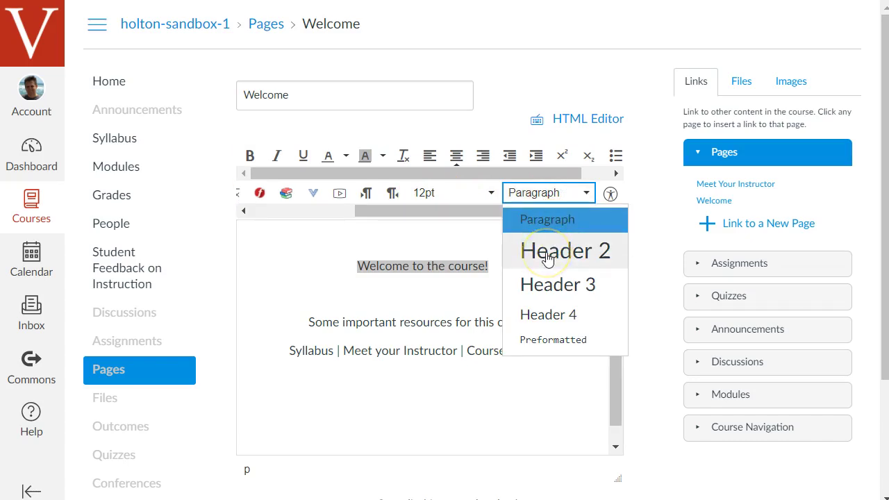
click(548, 257)
Step: Format the line "Some important resources for this course:" as Header 3
drag(537, 337, 316, 337)
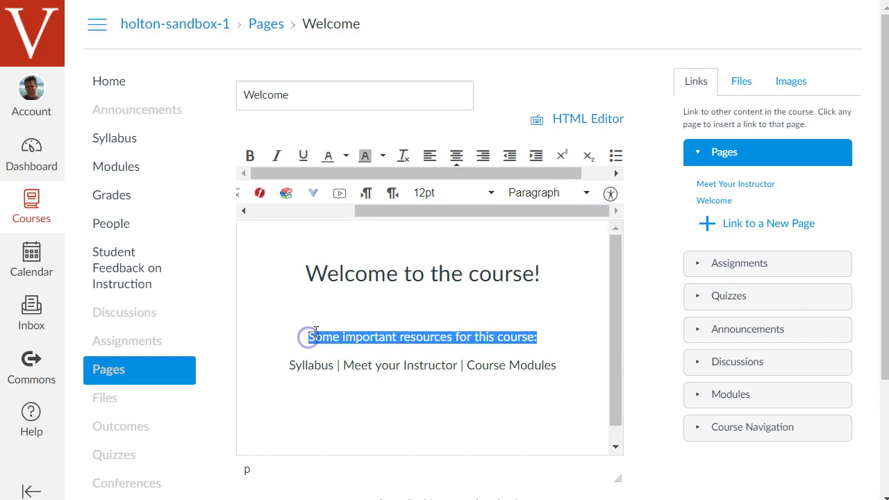
click(554, 194)
click(547, 288)
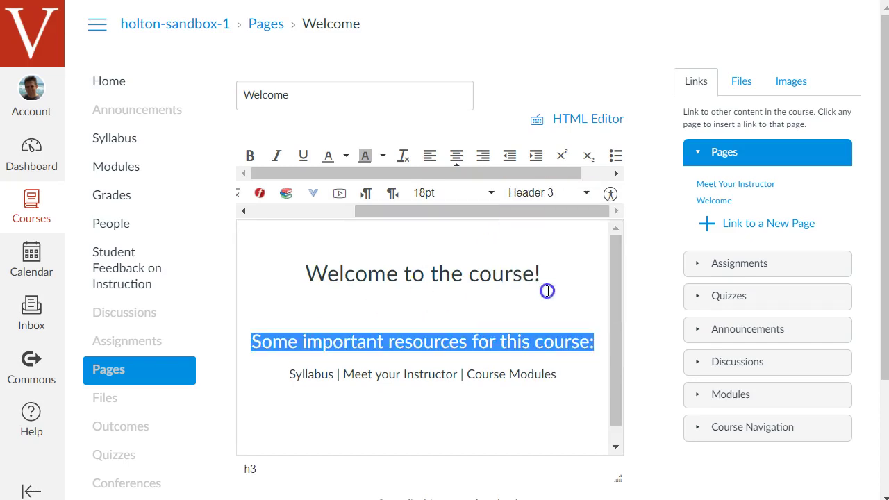
click(512, 304)
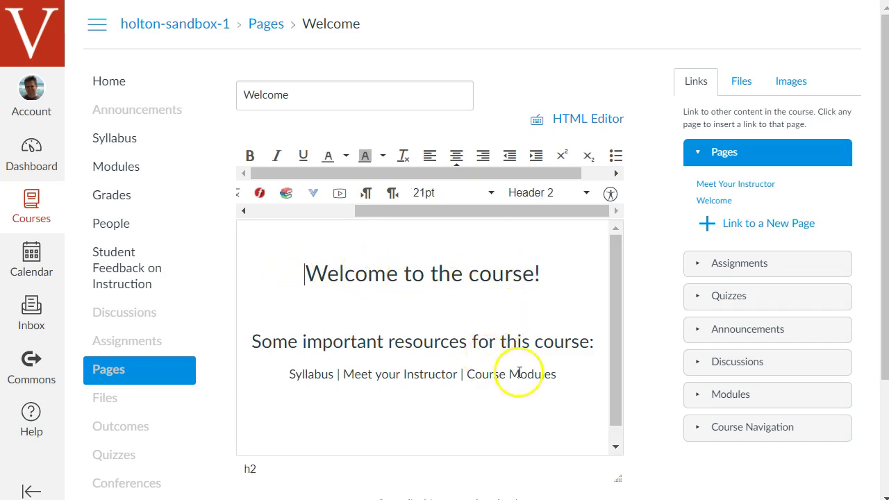
Step: Link the word "Syllabus" in the resources line to the Course Syllabus
click(306, 374)
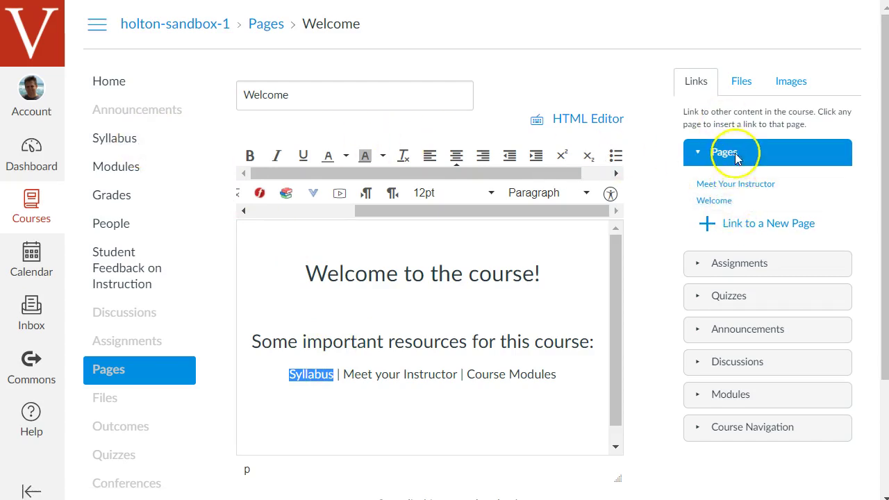
click(741, 425)
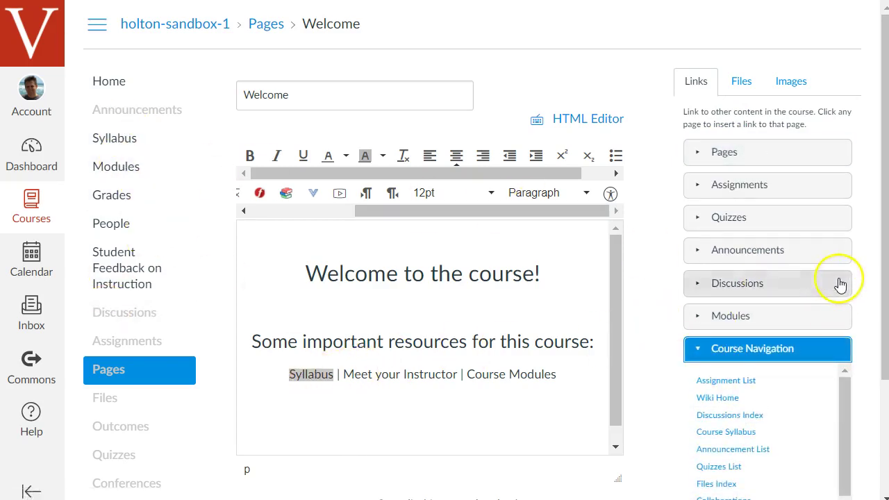
scroll(840, 285, down, 1)
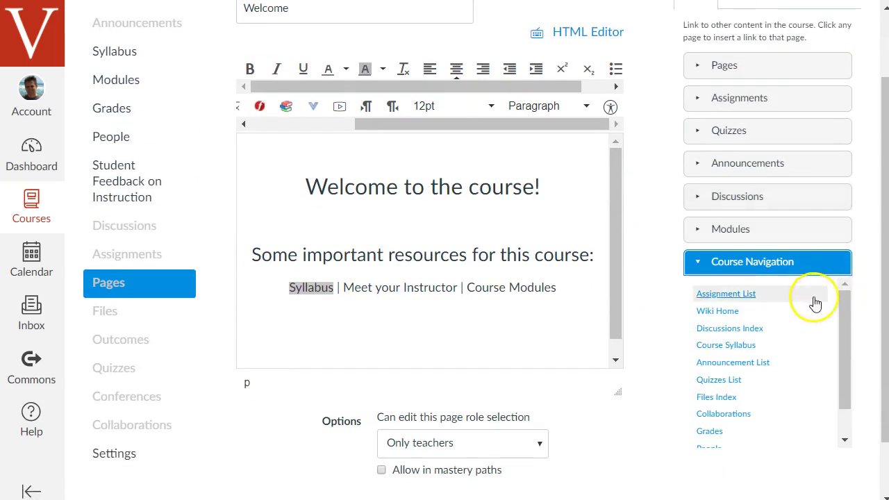
click(734, 347)
click(526, 317)
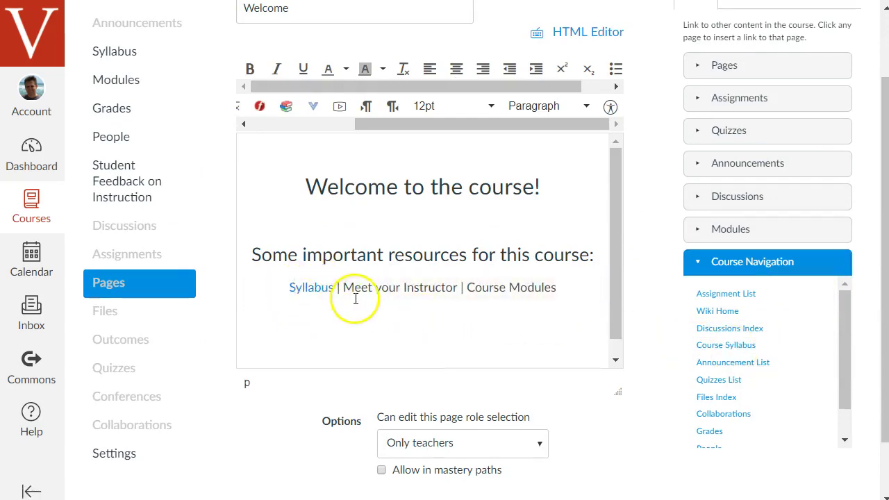
Step: Link the text "Meet your Instructor" in the resources line to the Meet Your Instructor page
drag(348, 286, 436, 287)
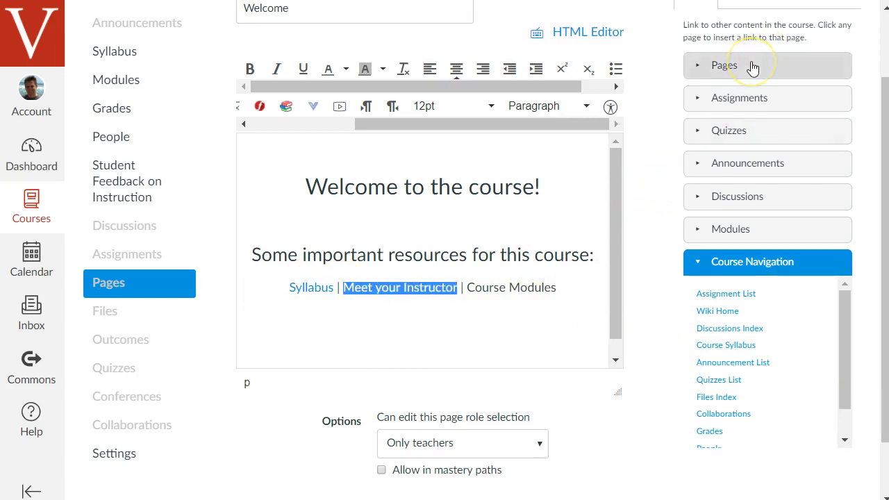
scroll(752, 68, up, 1)
click(737, 150)
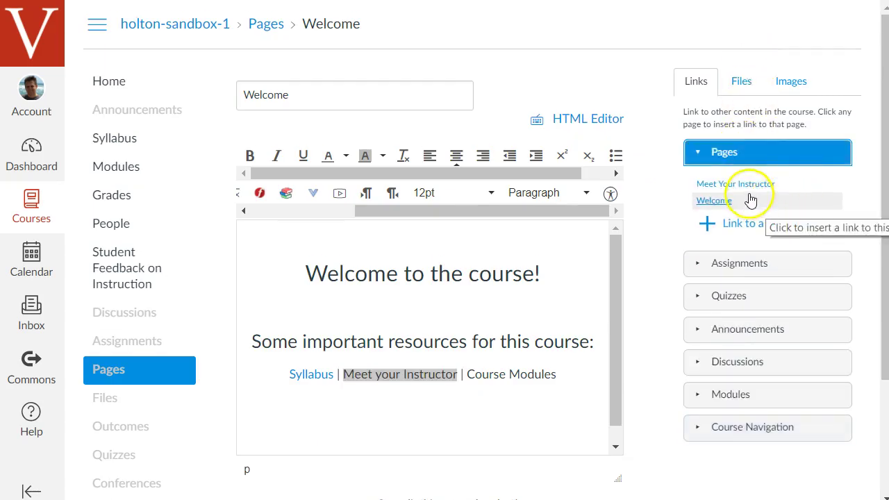
click(738, 184)
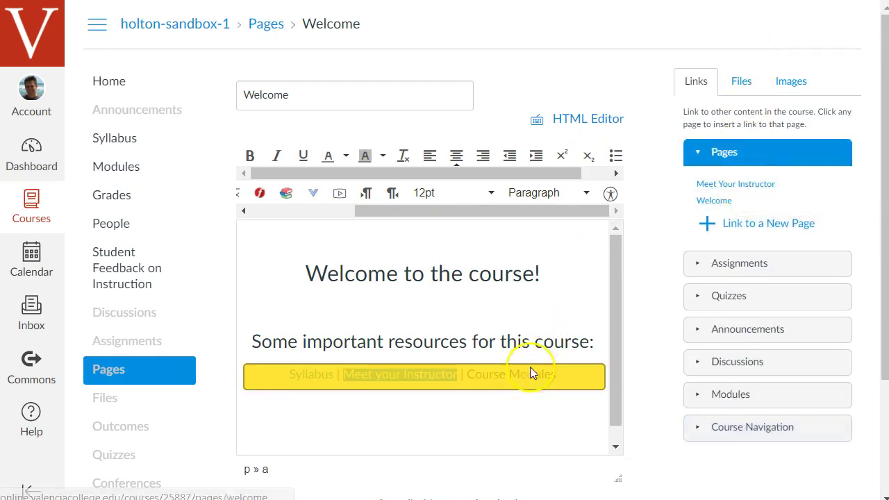
click(508, 407)
Step: Link the text "Course Modules" to the course's Modules area, and list the individual modules available for linking
drag(560, 375, 484, 375)
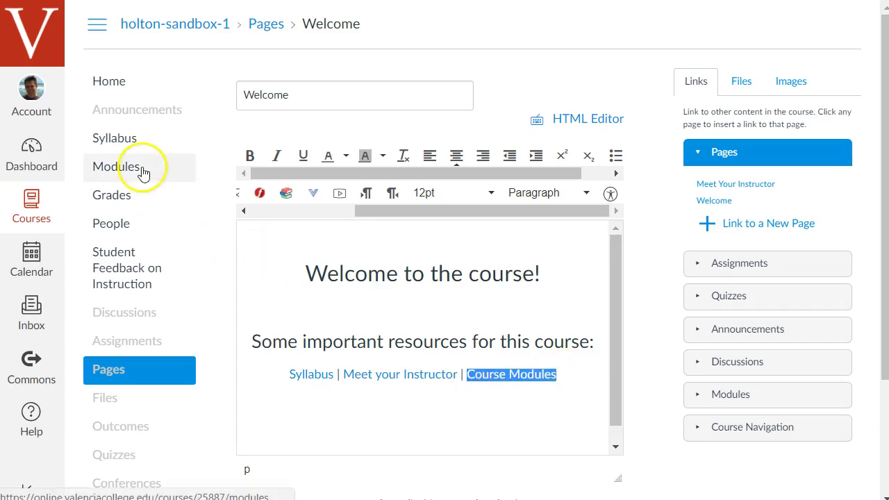
click(763, 428)
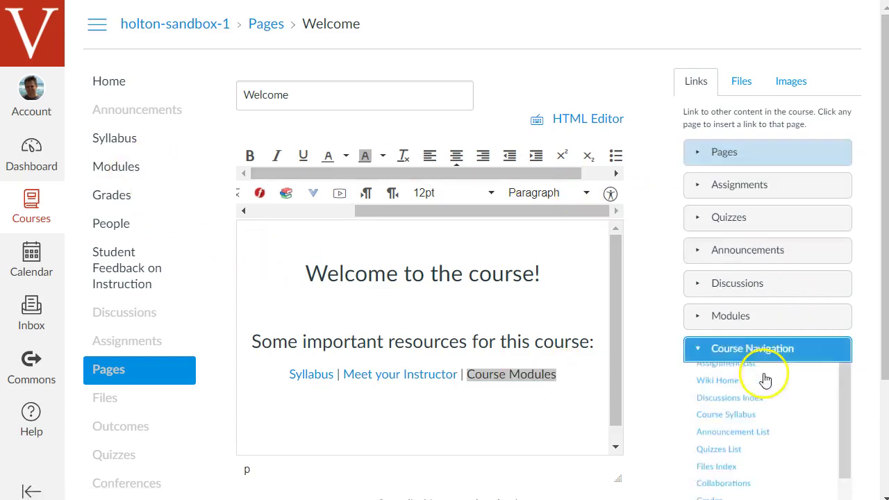
scroll(802, 278, down, 2)
scroll(805, 352, down, 1)
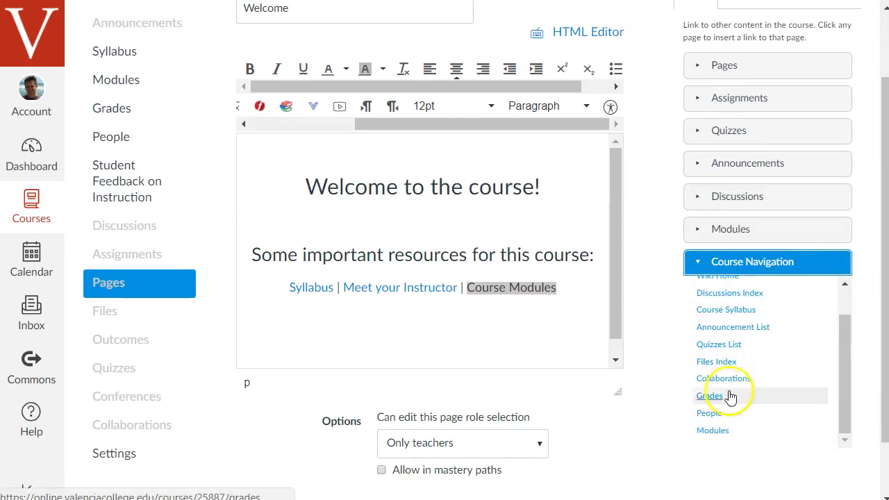
click(713, 431)
click(561, 314)
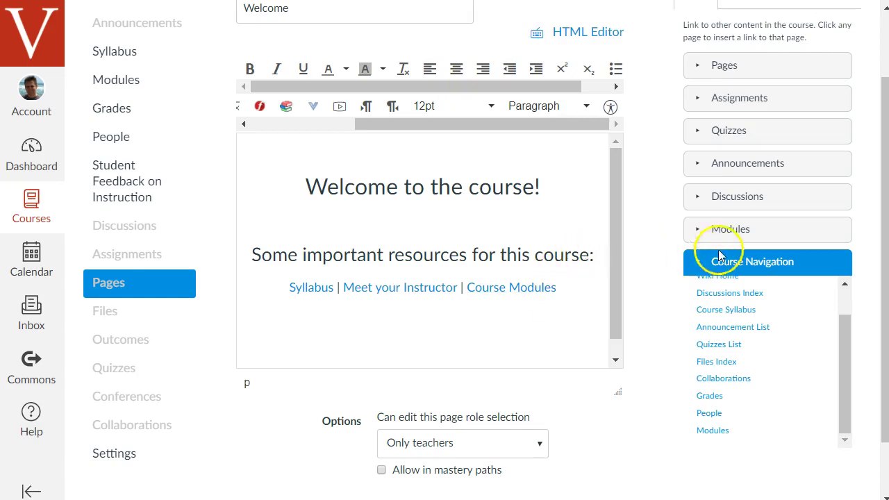
click(769, 238)
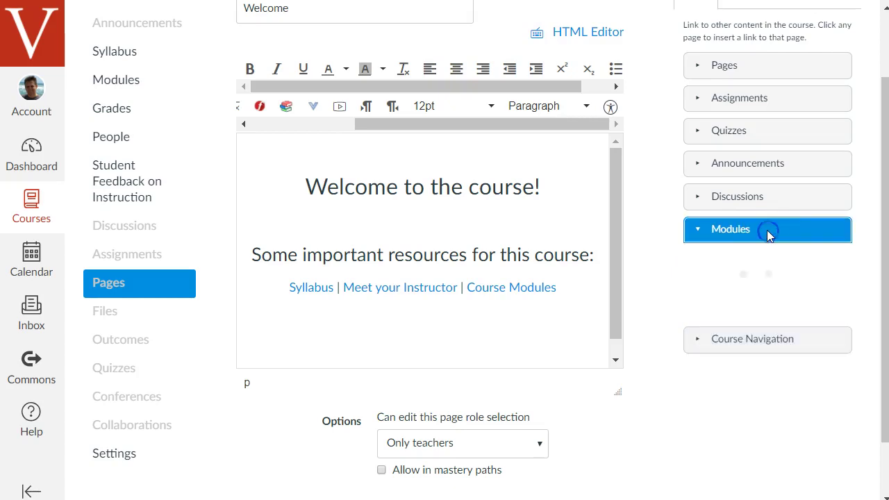
click(425, 335)
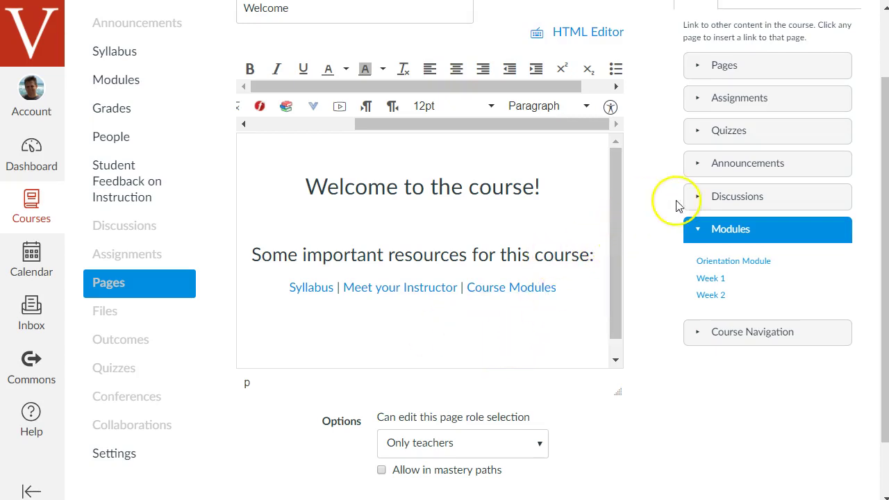
Step: Add a centered line "Valencia College" below the resource links in the page body
scroll(723, 163, up, 2)
drag(431, 209, 302, 208)
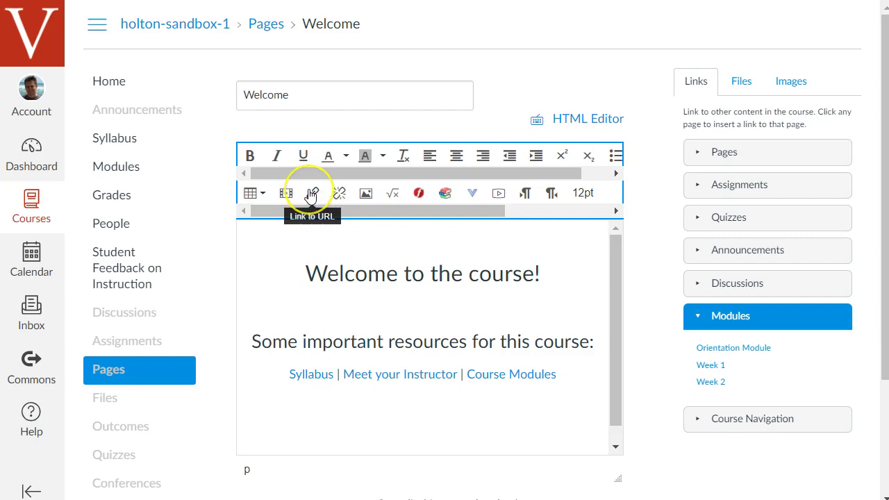
click(383, 414)
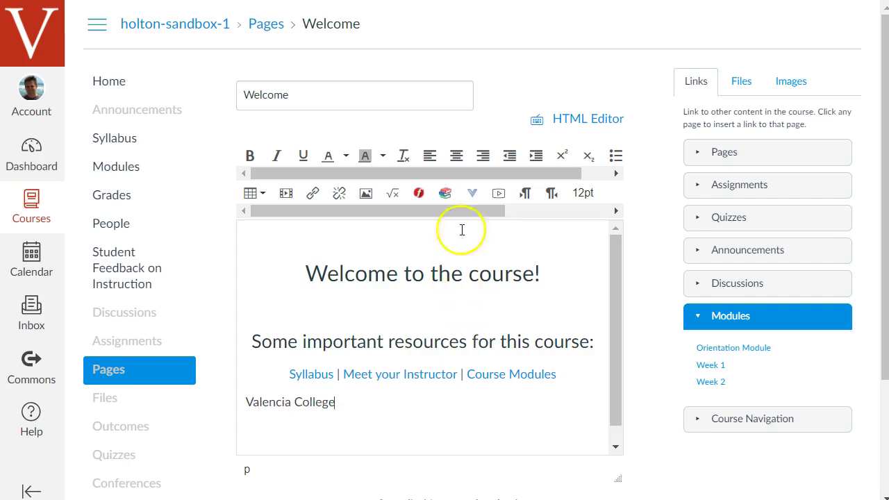
click(457, 156)
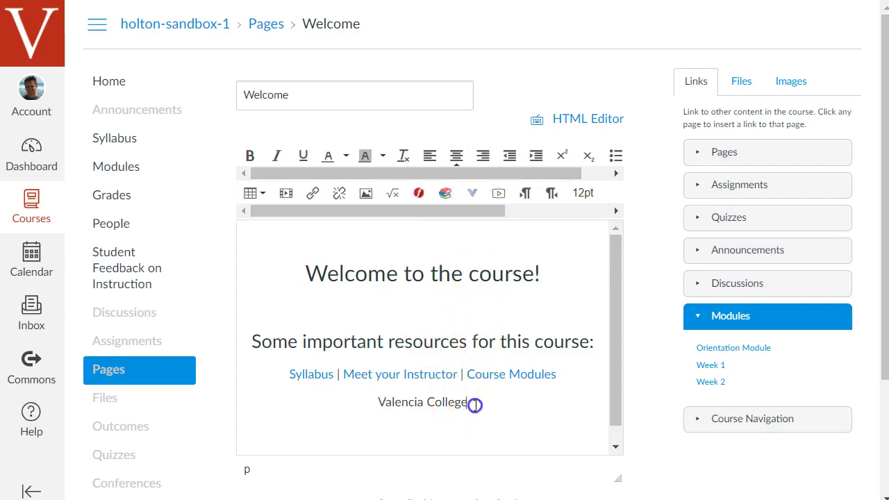
drag(470, 403, 377, 405)
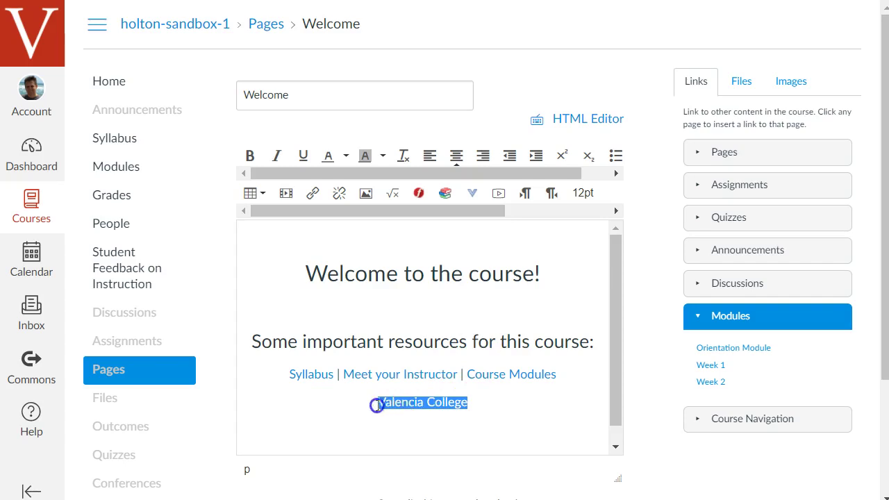
click(312, 196)
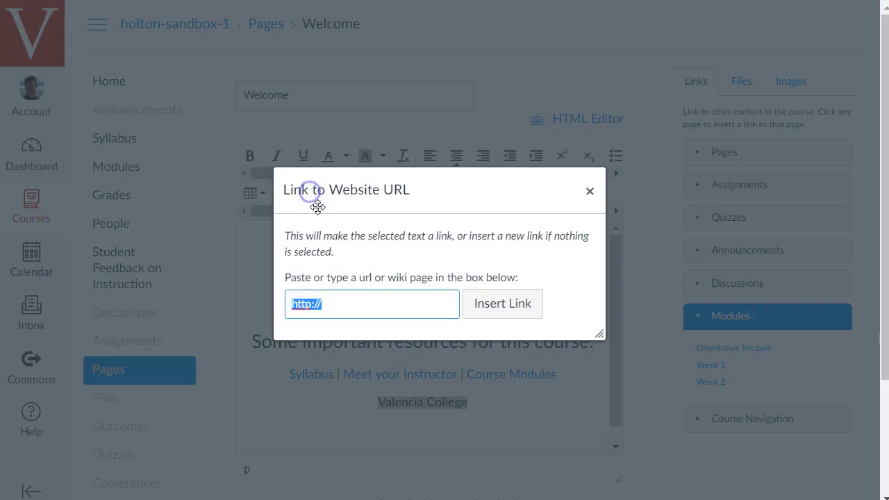
click(380, 304)
text(www.valenciacollege.edu/)
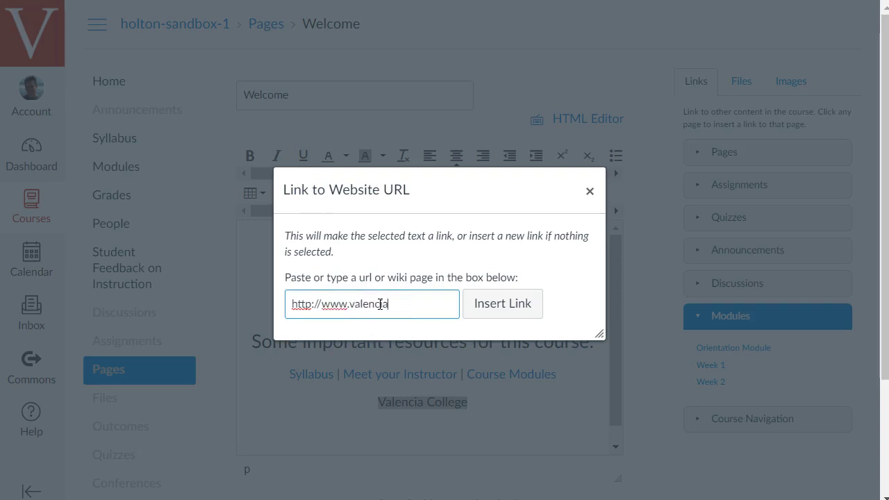
click(526, 312)
click(511, 404)
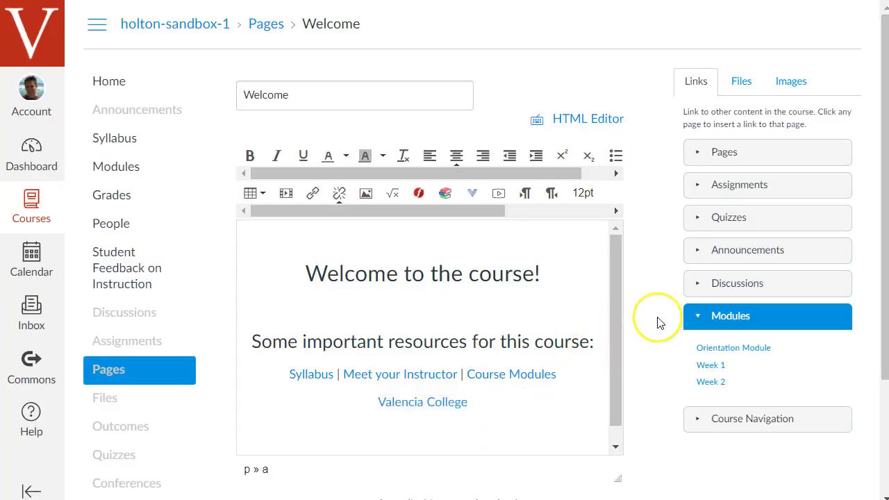
Step: Save the Welcome page, and reopen it for editing with the cursor in the page body
scroll(655, 324, down, 2)
scroll(660, 323, down, 1)
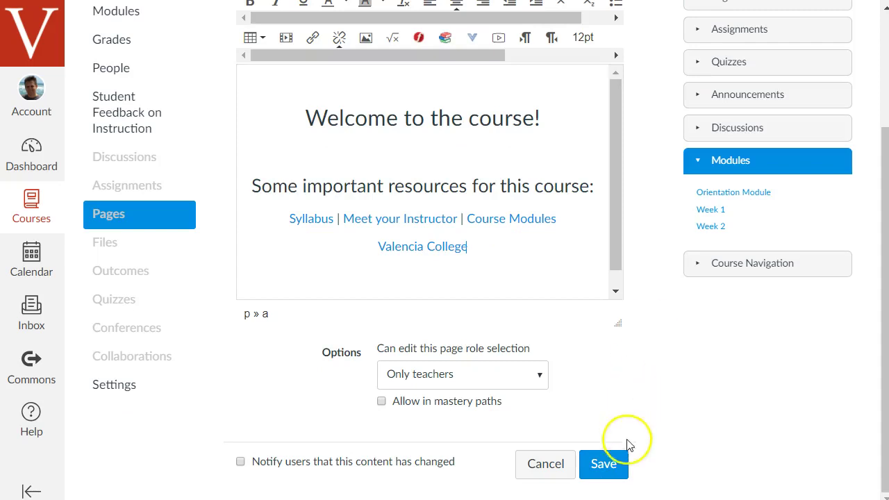
click(618, 465)
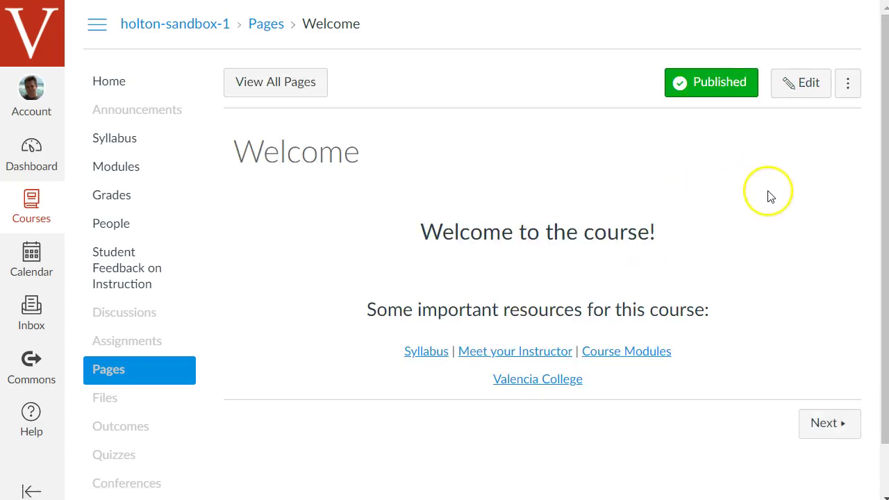
click(790, 88)
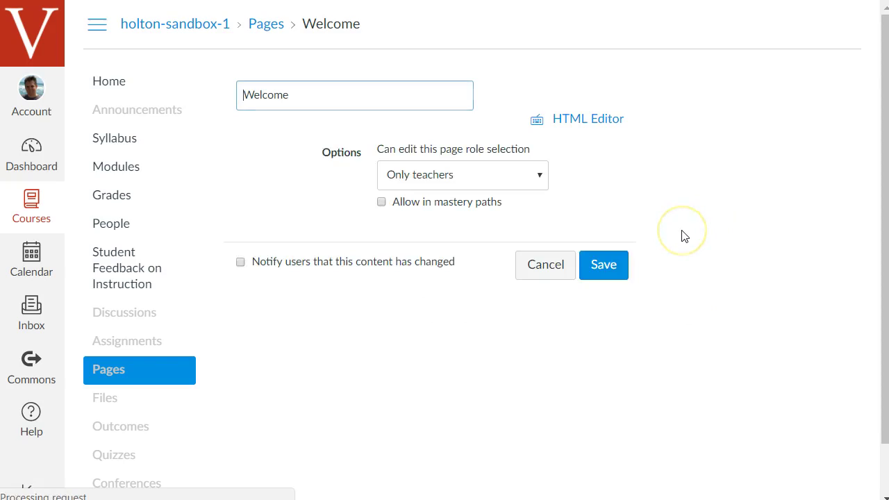
click(488, 272)
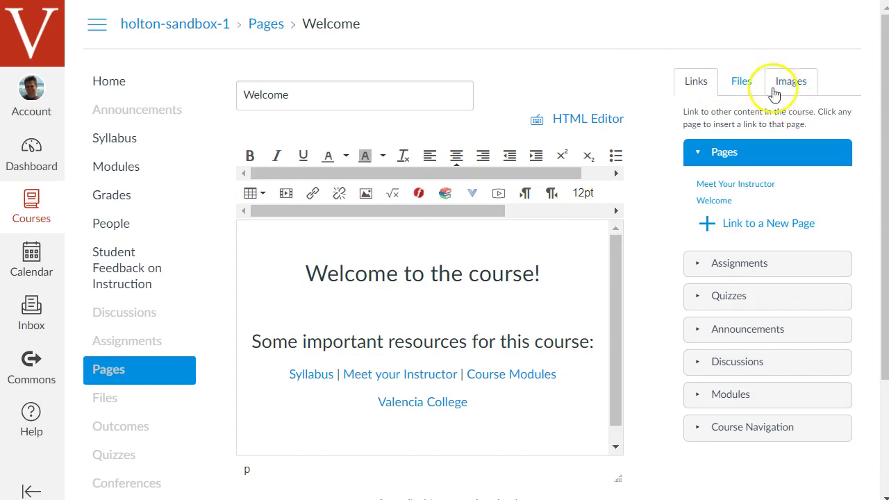
Step: Search Google for "valencia college" in a new browser tab
key(ctrl+t)
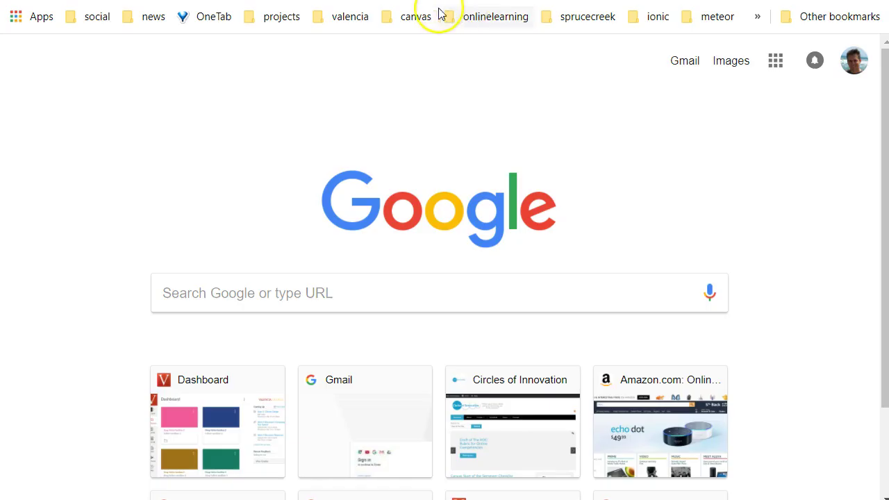
click(352, 300)
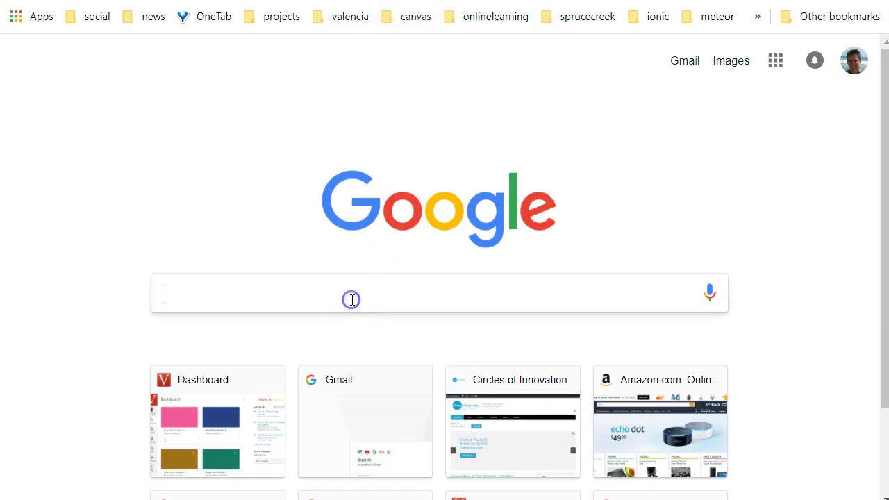
text(vale)
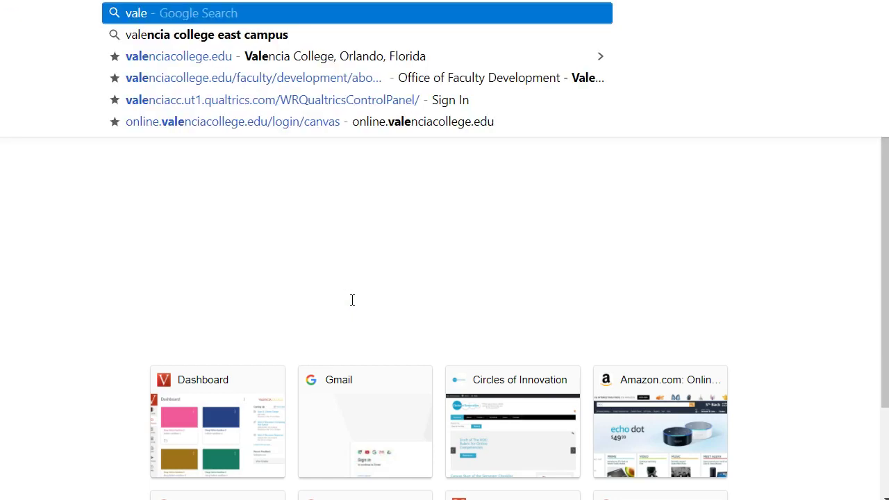
text(ncia college)
key(Return)
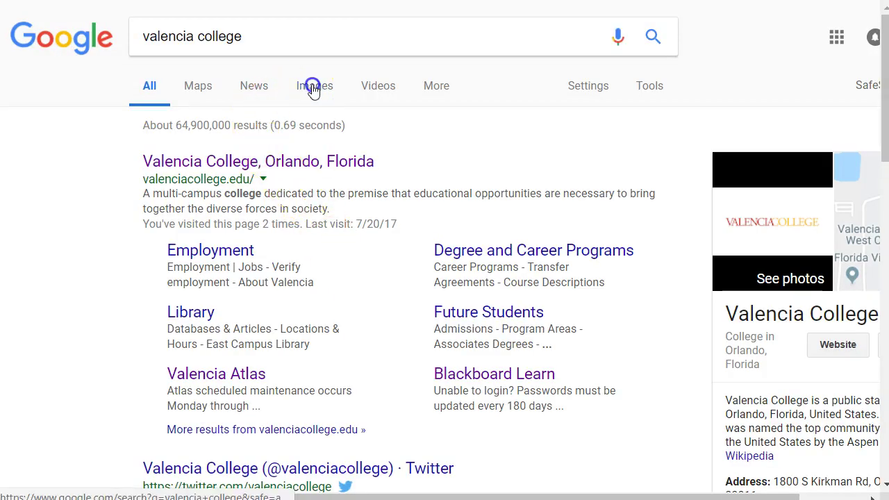
Step: Show the image results for the search and look through the pictures
click(313, 88)
scroll(421, 298, down, 3)
scroll(417, 298, up, 3)
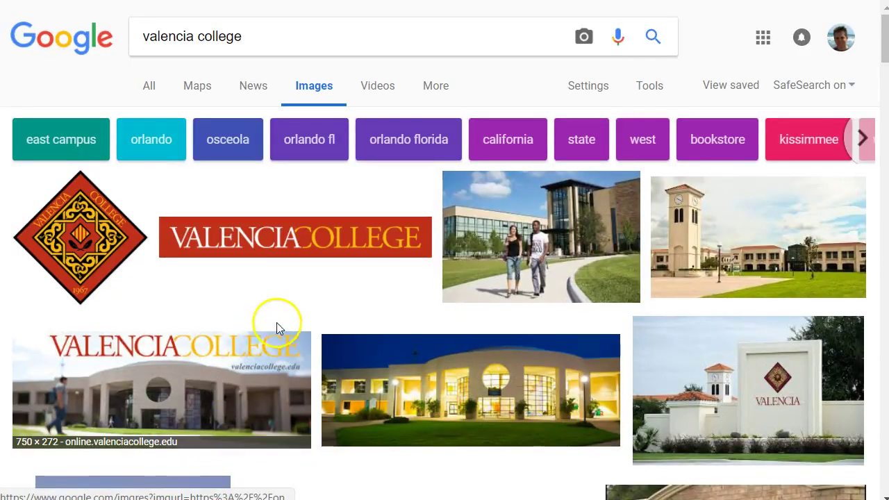
click(383, 208)
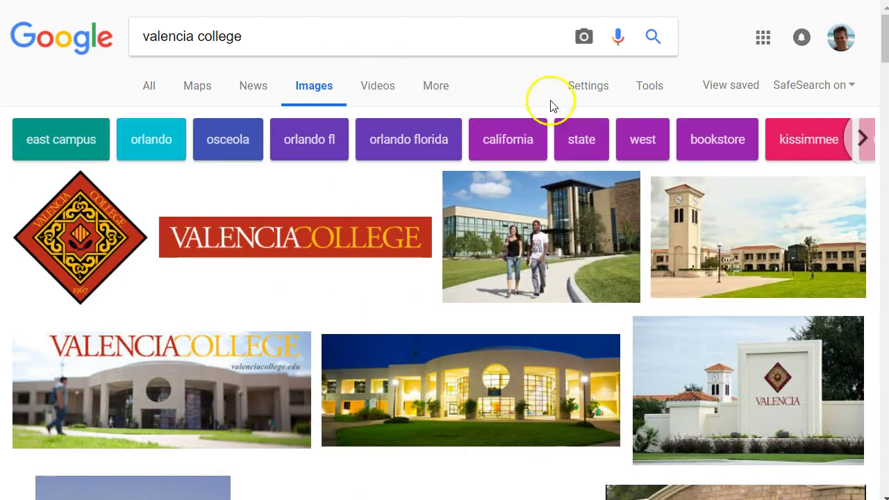
Step: Examine the usage rights and type filter options for the image results without applying any filter
click(669, 92)
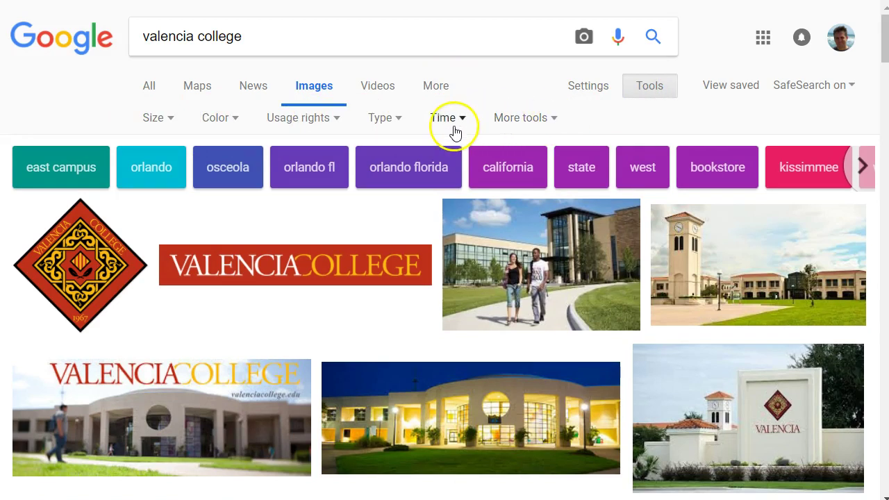
click(323, 125)
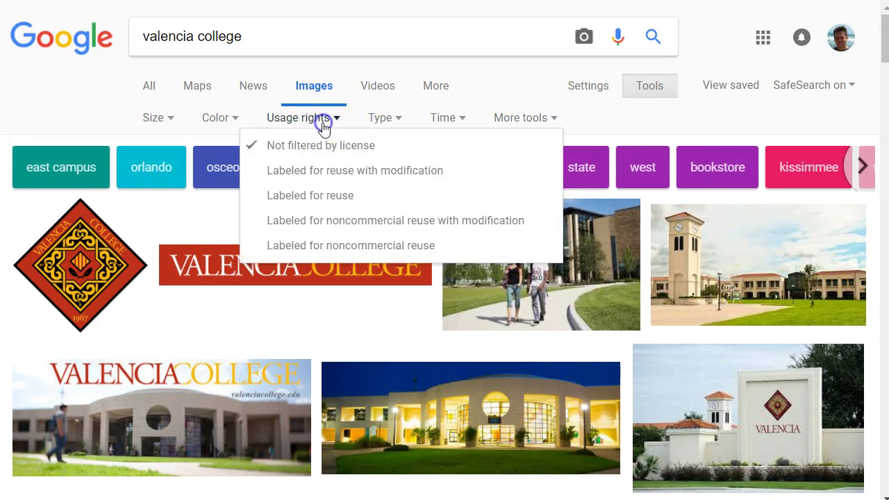
click(314, 197)
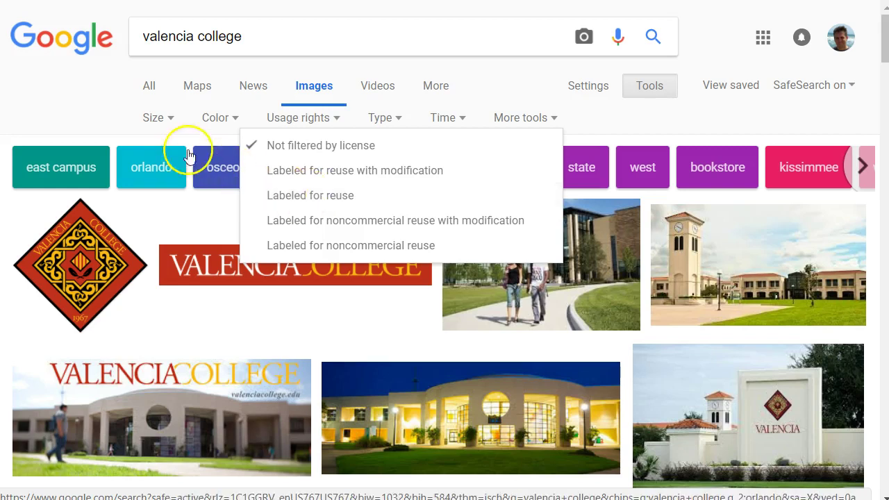
click(79, 80)
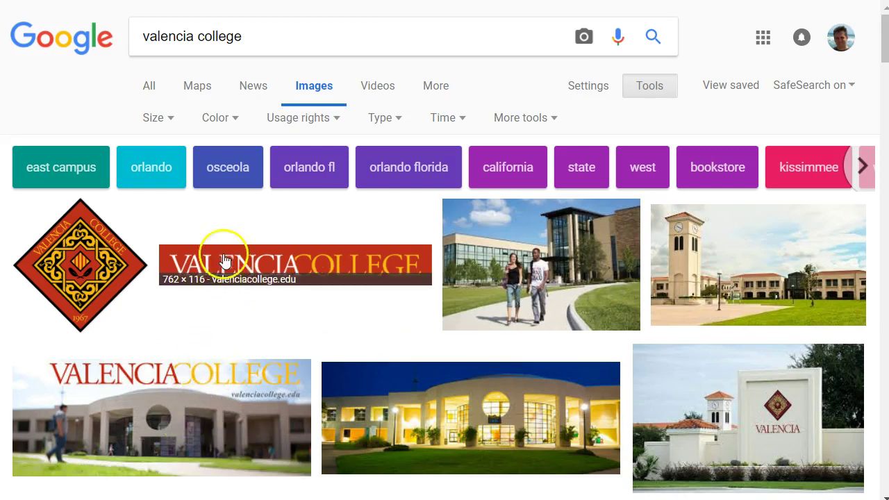
click(397, 124)
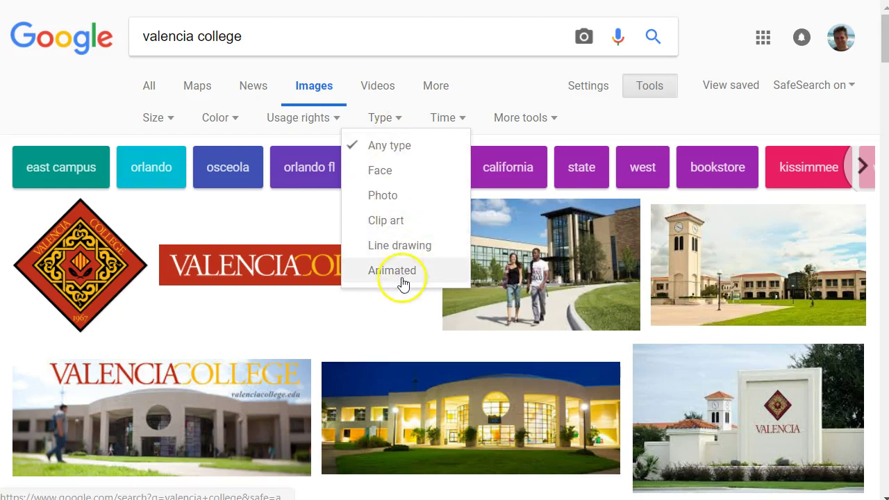
click(70, 86)
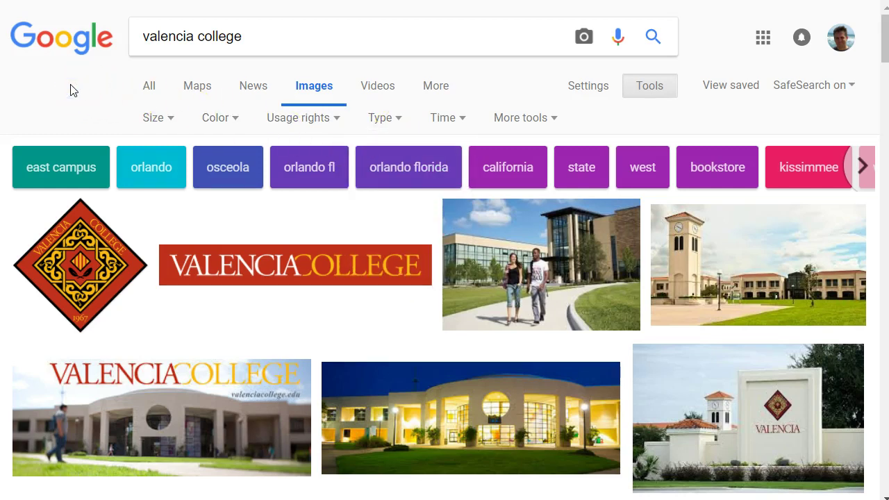
Step: Save the Valencia College banner image with the walking student as valenciacollegebanner.jpg in the Pictures folder
scroll(324, 302, down, 1)
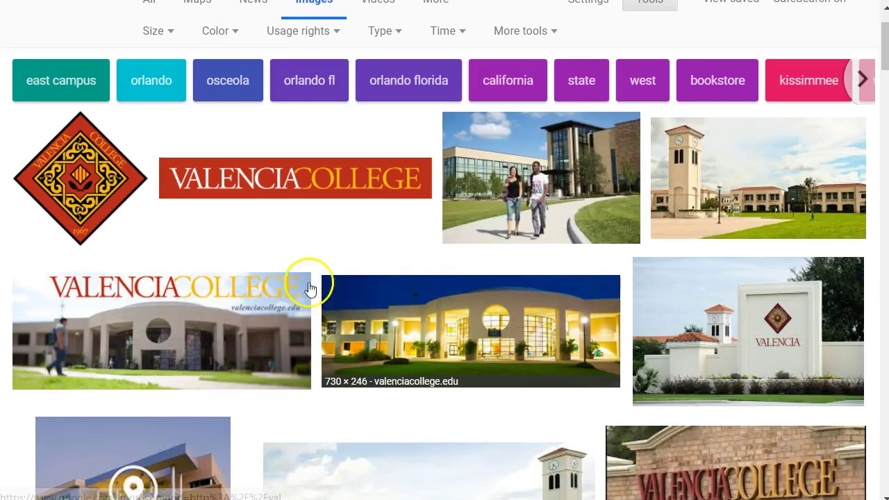
click(180, 309)
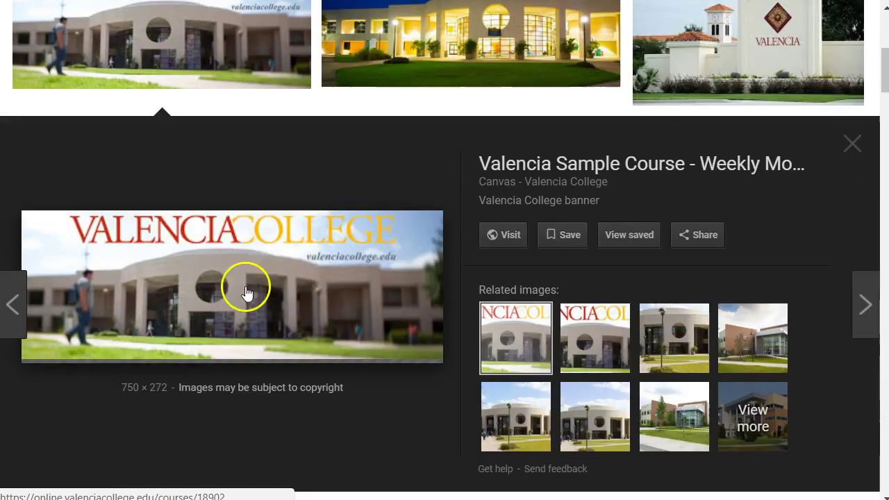
right_click(299, 258)
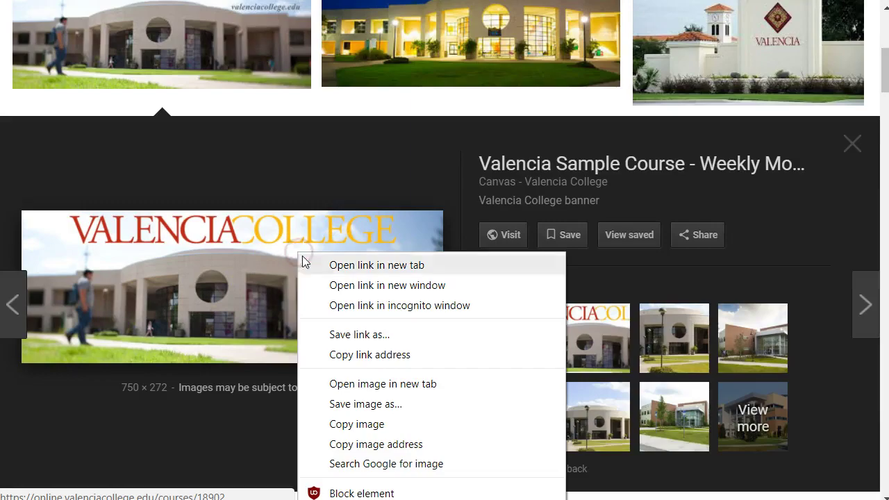
click(367, 404)
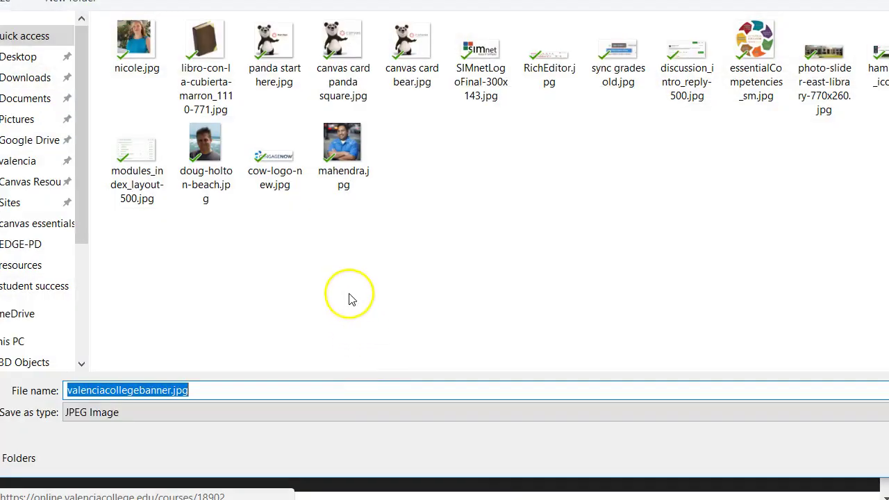
click(55, 119)
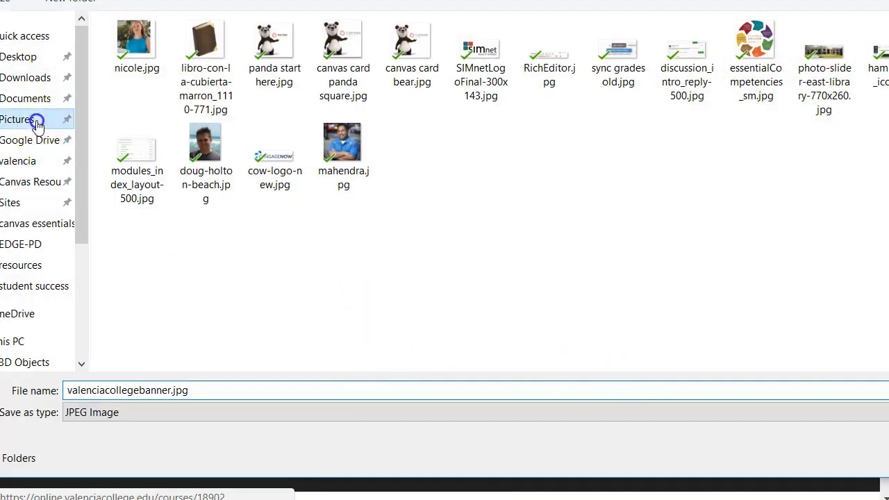
key(Return)
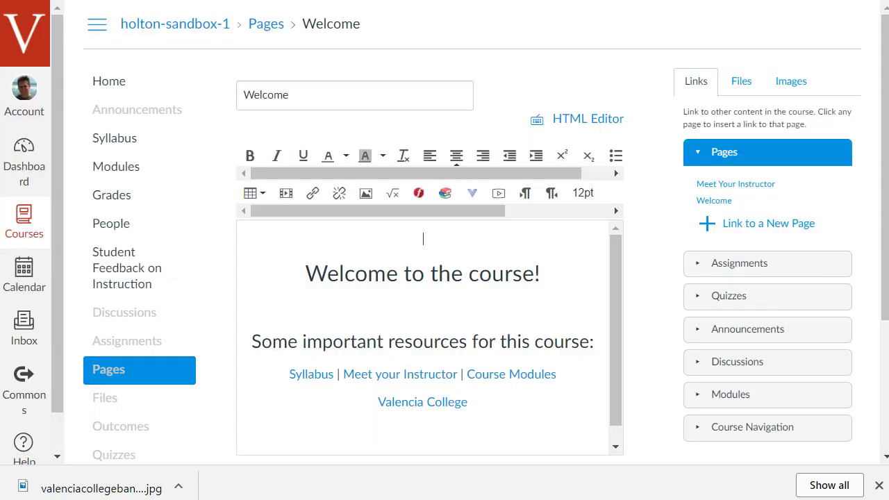
Step: In the Canvas Welcome page editor, place the cursor above the welcome heading and choose valenciacollegebanner.jpg from Pictures as a new image upload
click(437, 240)
click(440, 238)
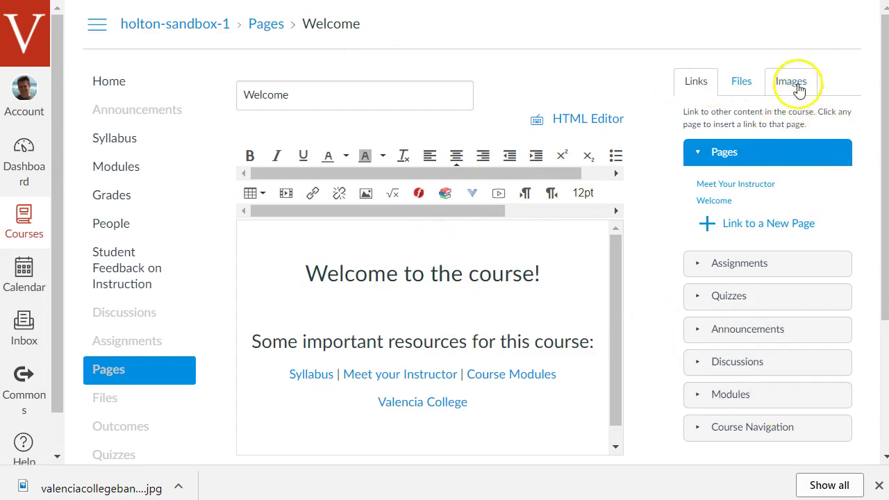
click(794, 84)
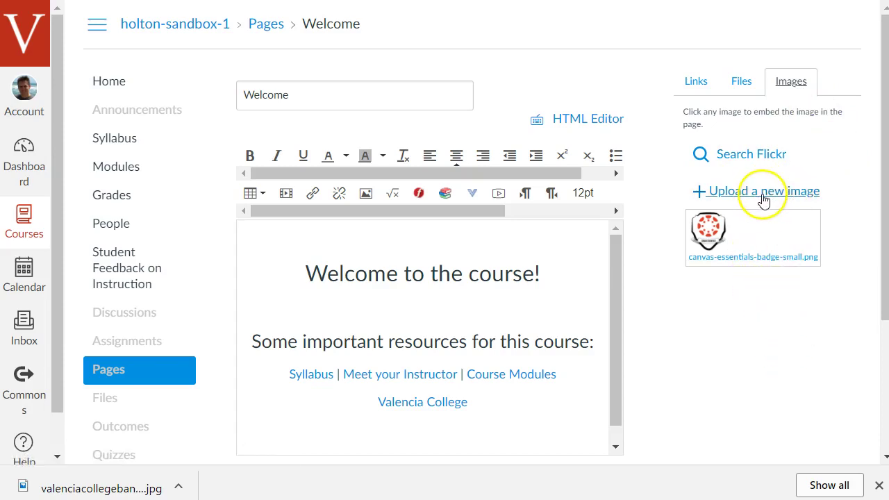
click(763, 199)
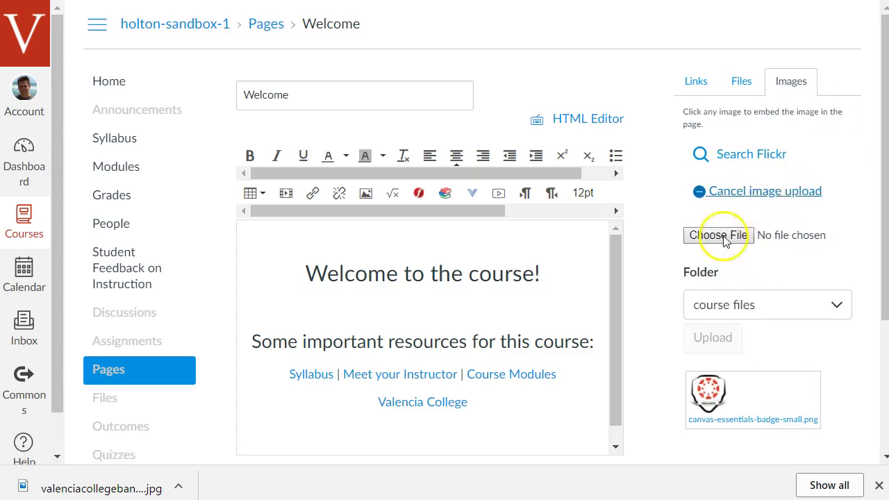
click(726, 236)
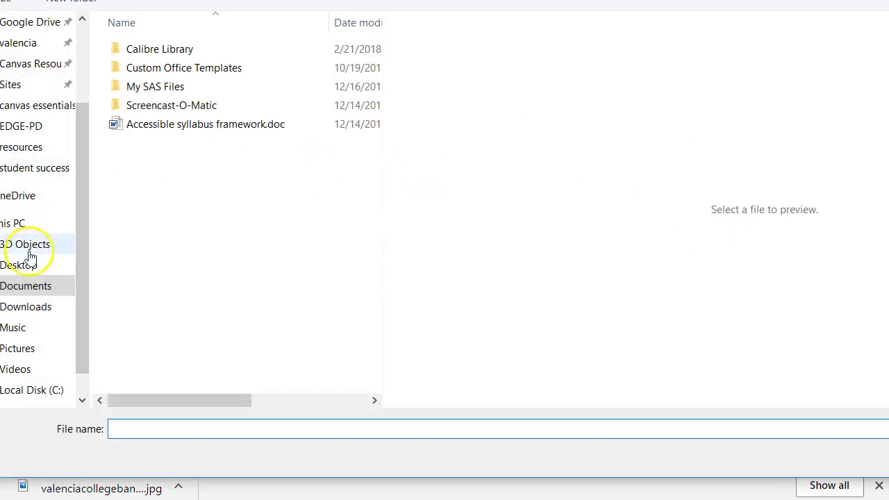
click(28, 349)
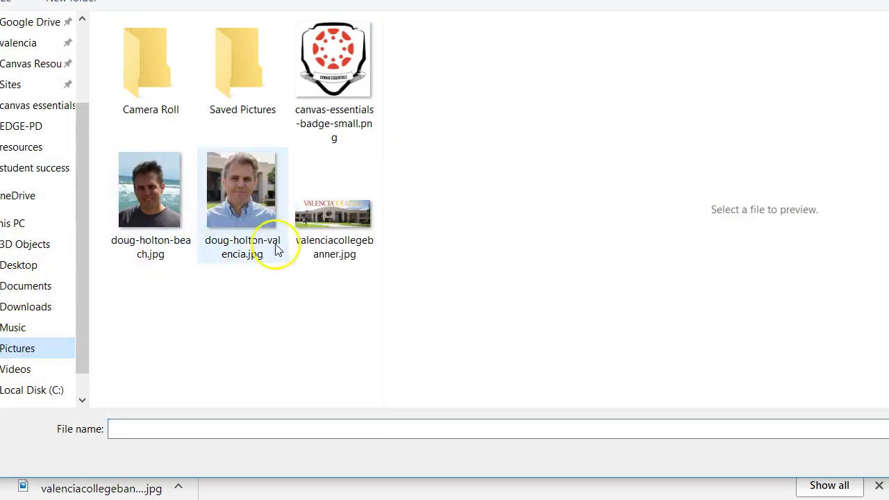
click(352, 232)
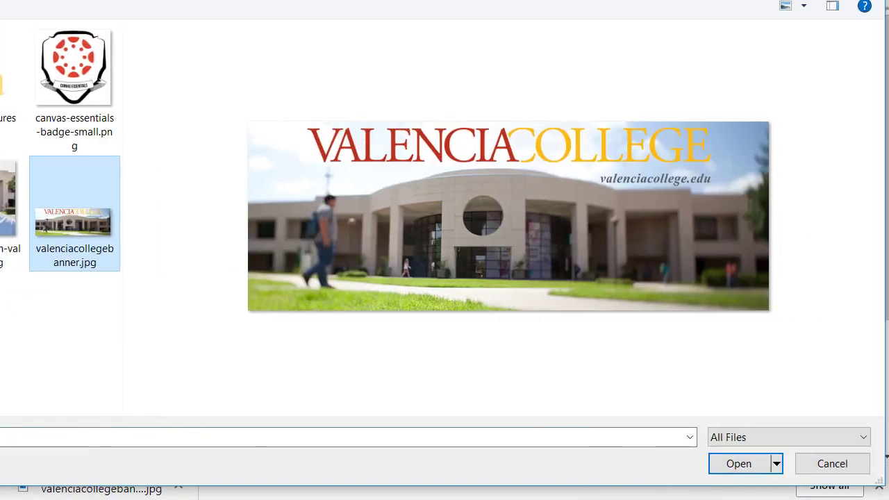
click(737, 463)
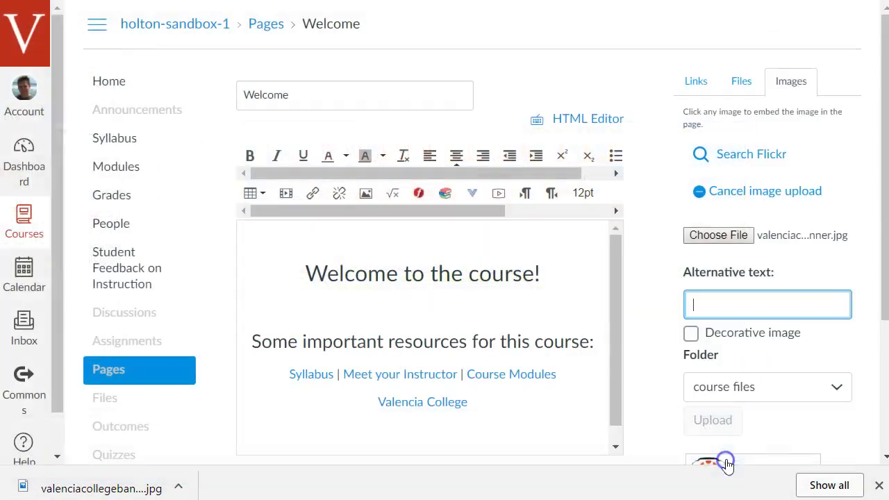
Step: Give the image the alternative text "Valencia College East Campus" and upload it to course files, embedding it in the page
click(762, 304)
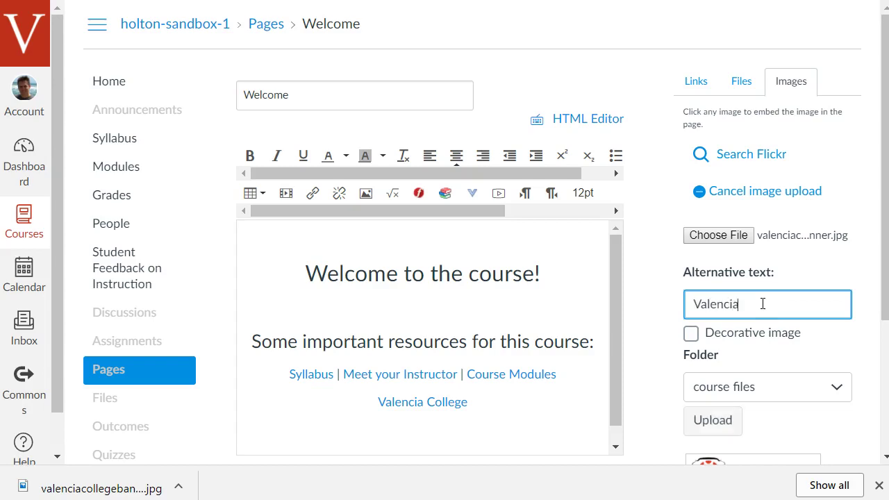
text(pus)
scroll(780, 318, down, 1)
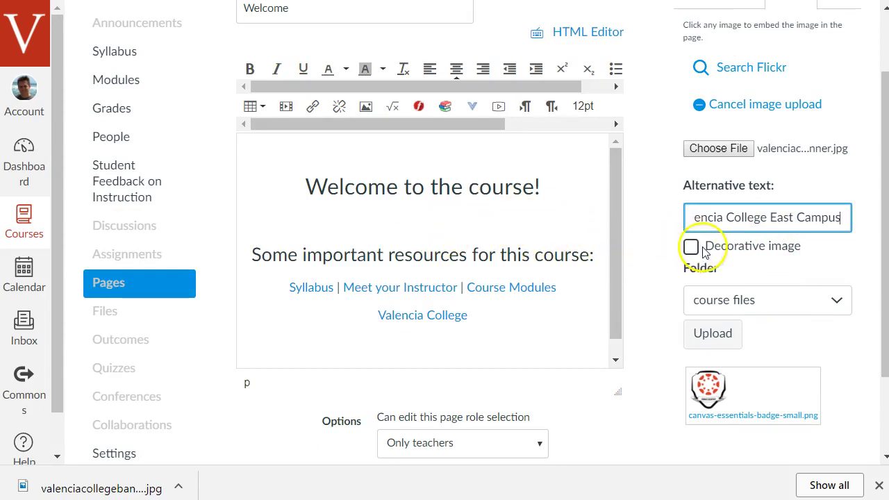
click(723, 333)
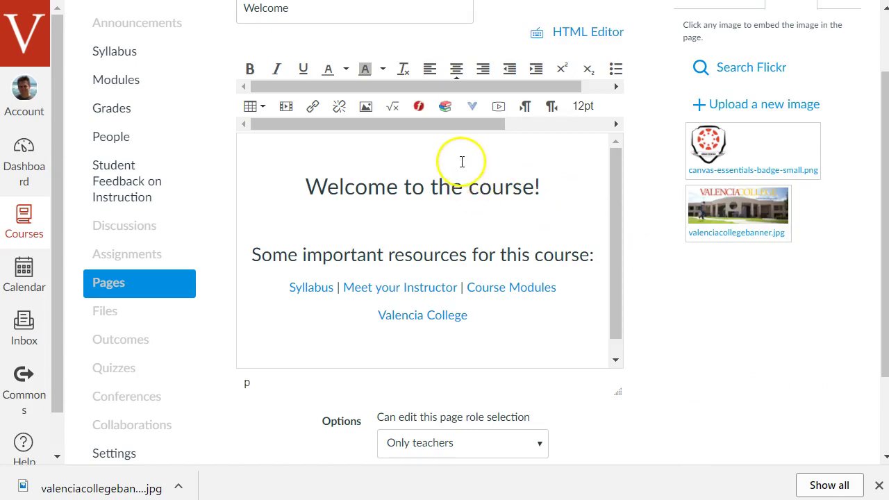
click(456, 221)
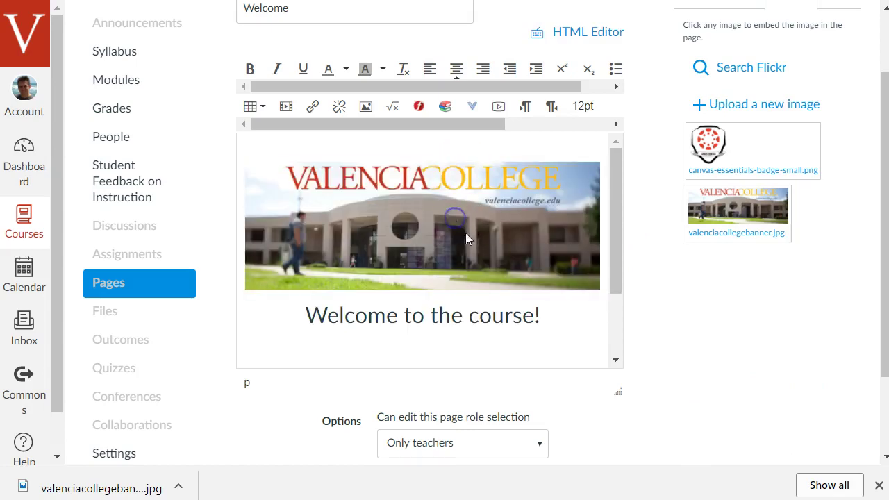
Step: Select the embedded banner and examine its resize handles, alt text and dimensions without changing them
click(457, 280)
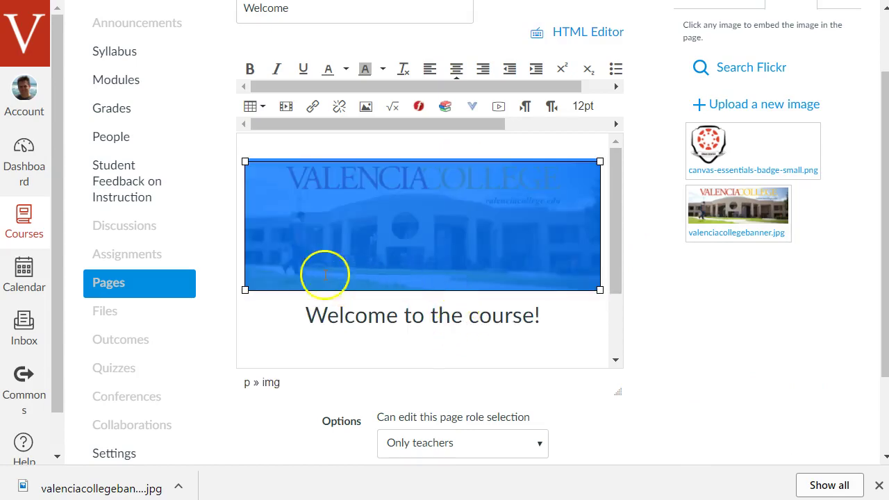
drag(244, 162, 248, 165)
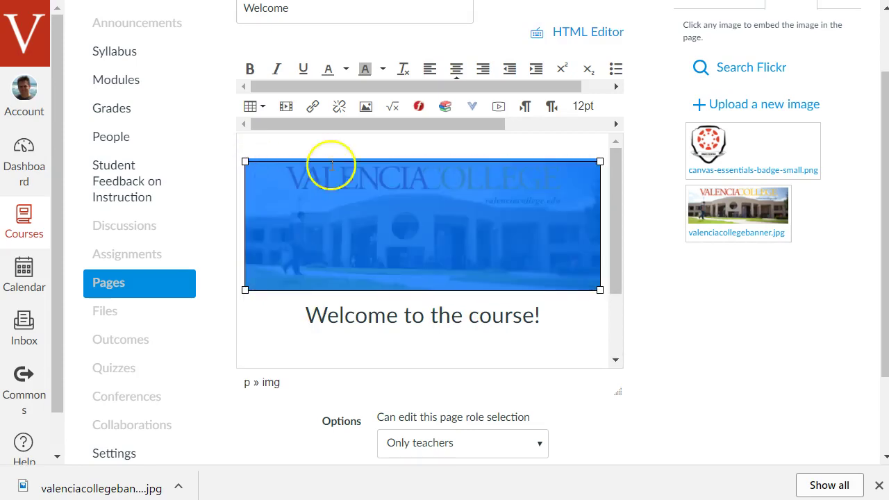
click(366, 111)
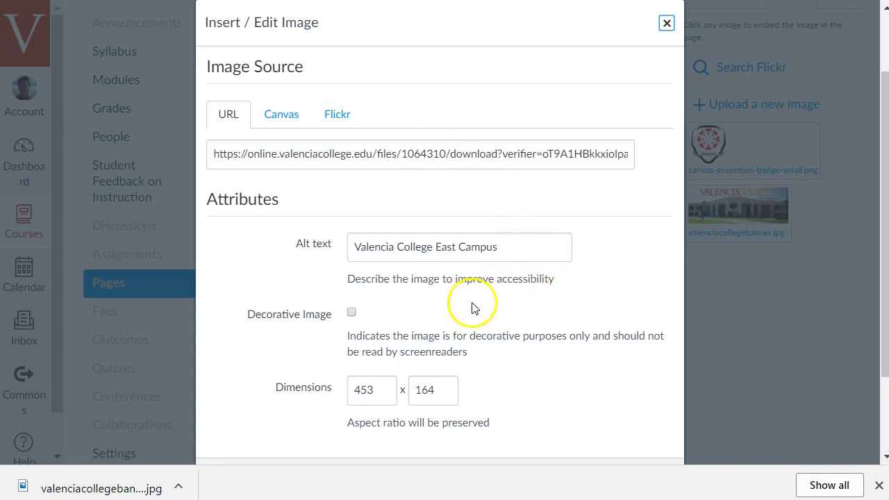
click(667, 23)
click(547, 328)
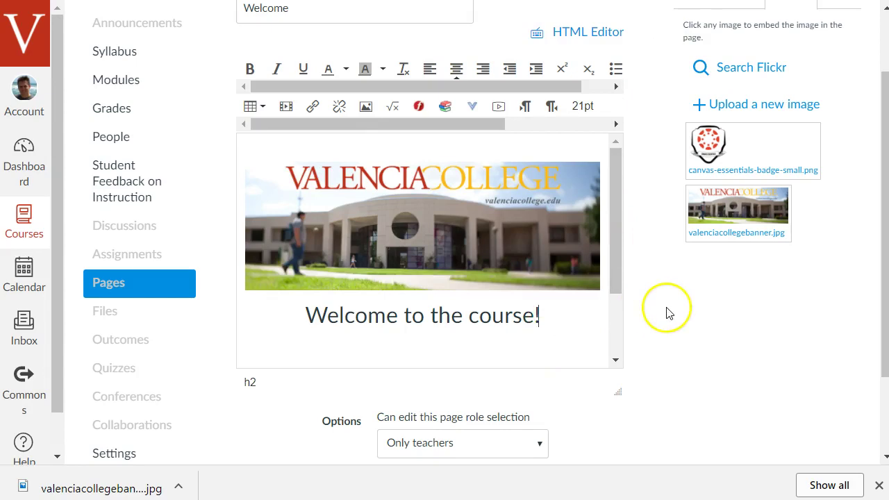
Step: Save the Welcome page and view the banner above the welcome heading on the published page
scroll(667, 310, down, 2)
click(596, 430)
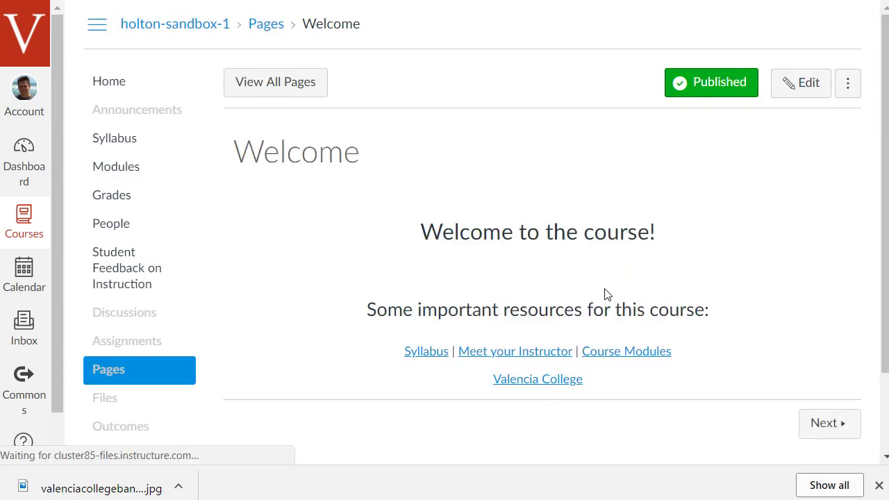
scroll(736, 257, down, 1)
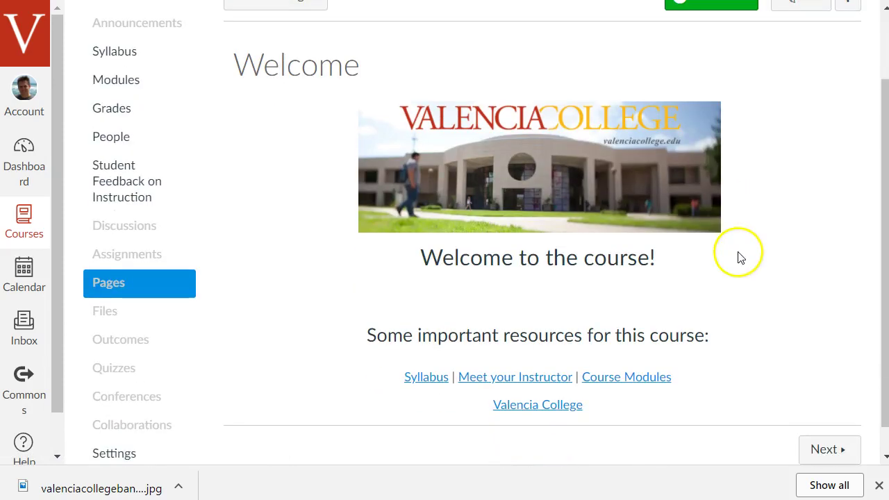
scroll(750, 230, up, 1)
Step: Reopen the Welcome page for editing, look over its content and select the banner image
click(796, 83)
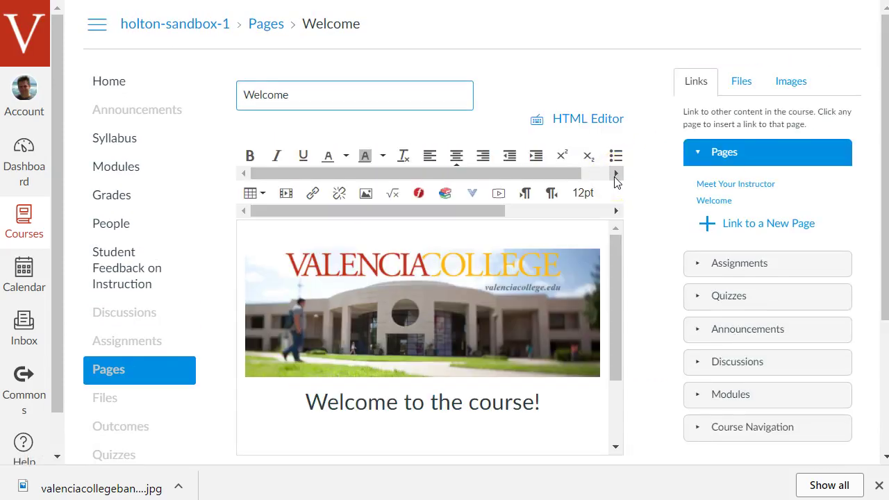
scroll(649, 233, down, 1)
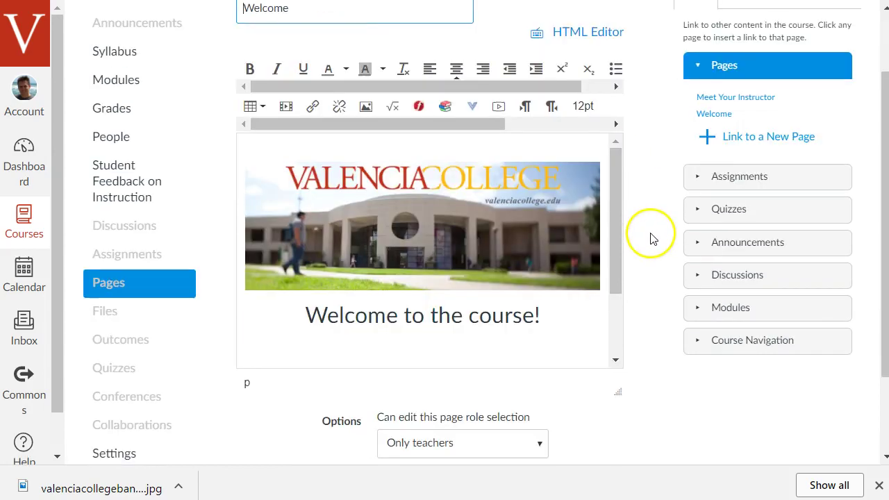
scroll(582, 233, down, 1)
scroll(563, 232, up, 1)
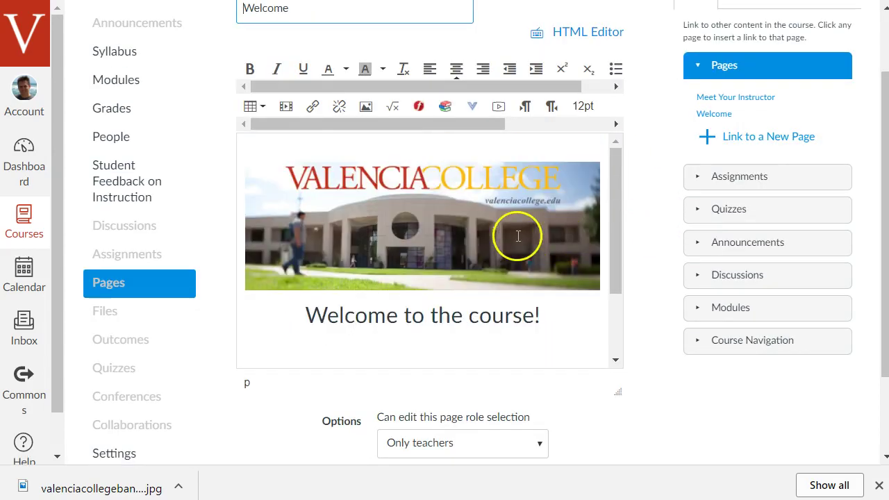
scroll(517, 235, down, 2)
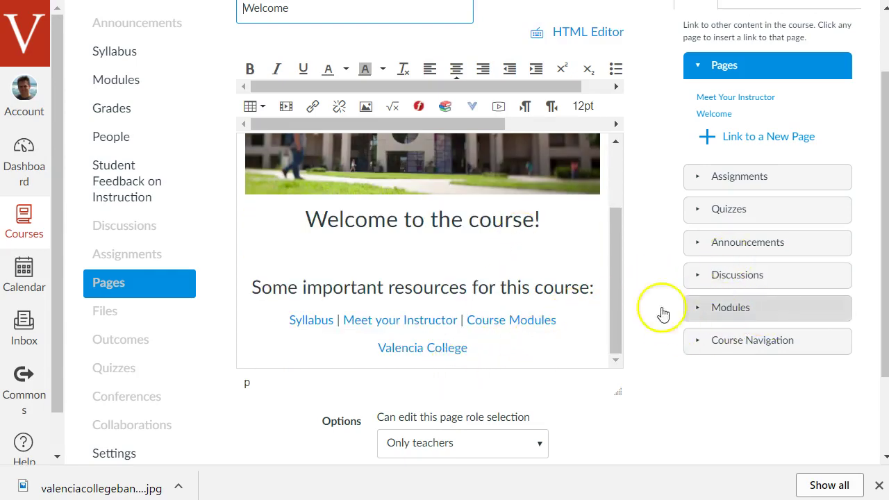
scroll(564, 276, up, 2)
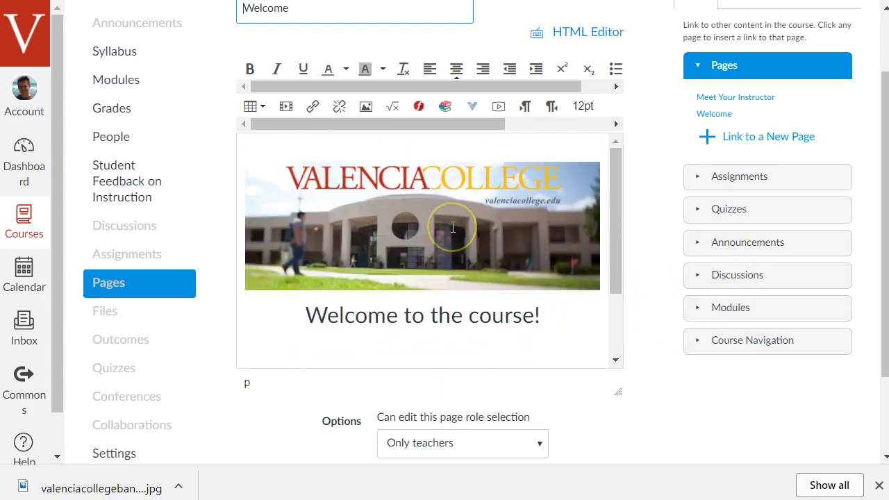
click(453, 228)
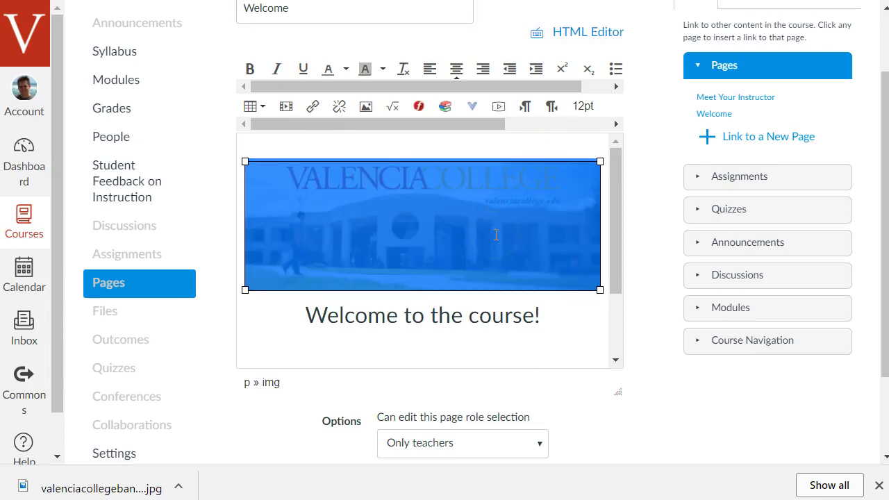
Step: Select the Valencia College banner image on the Welcome page and link it to valenciacollege.edu
click(558, 324)
click(505, 254)
click(515, 330)
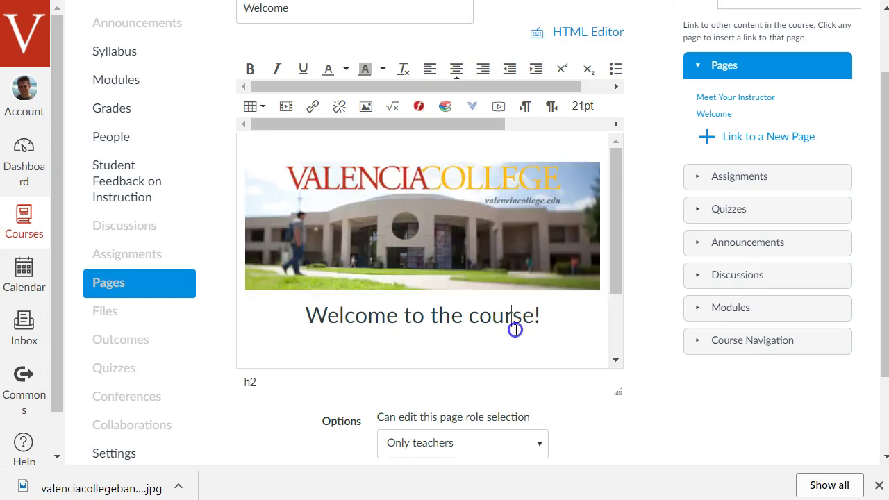
drag(556, 318, 387, 316)
click(473, 236)
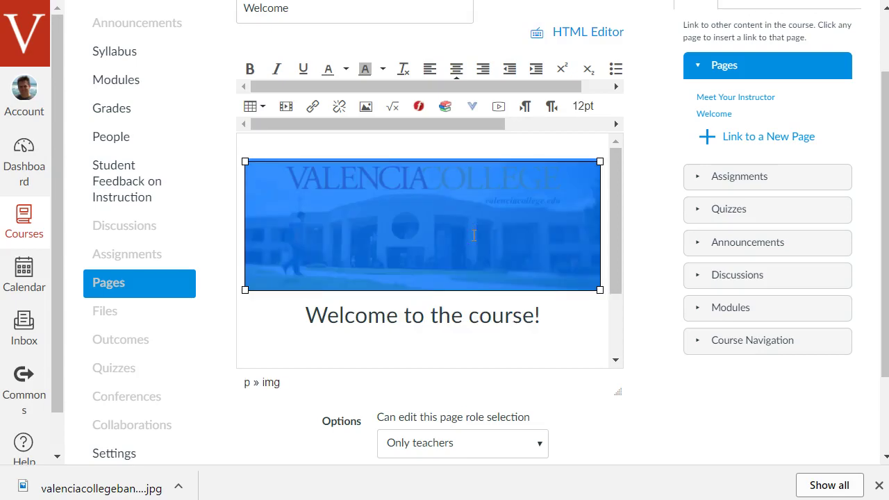
scroll(812, 159, up, 3)
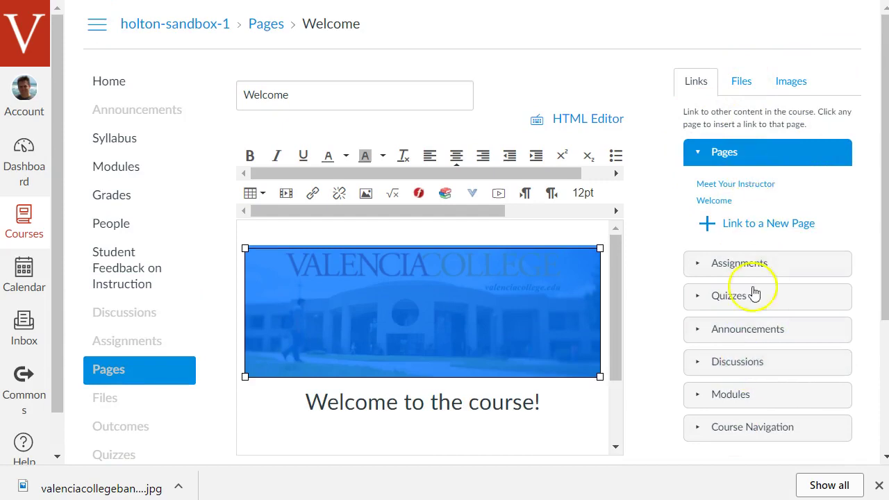
click(313, 193)
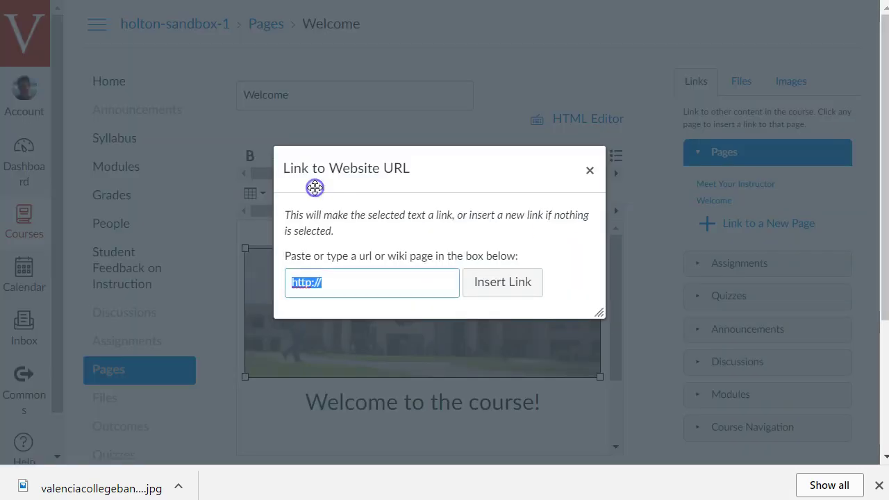
click(422, 286)
text(valenciacollege.edu/)
click(504, 292)
Step: Save the Welcome page and dismiss the browser's download bar
scroll(684, 278, down, 3)
click(617, 416)
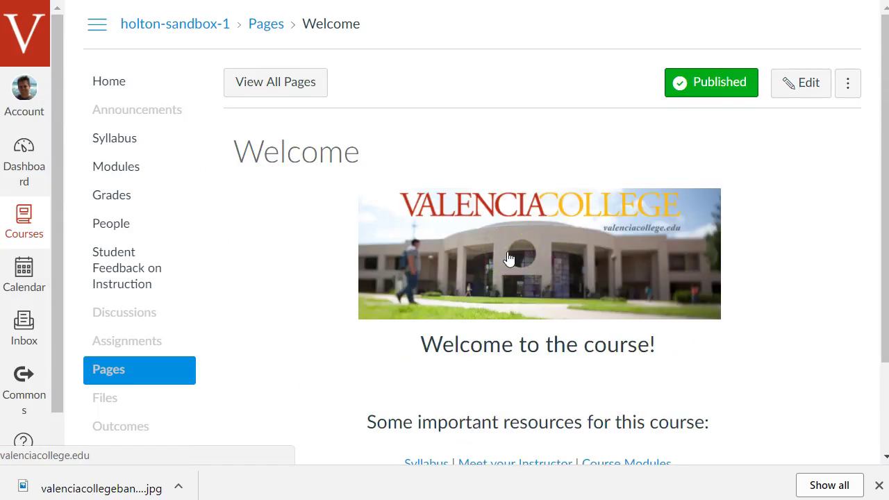
click(879, 485)
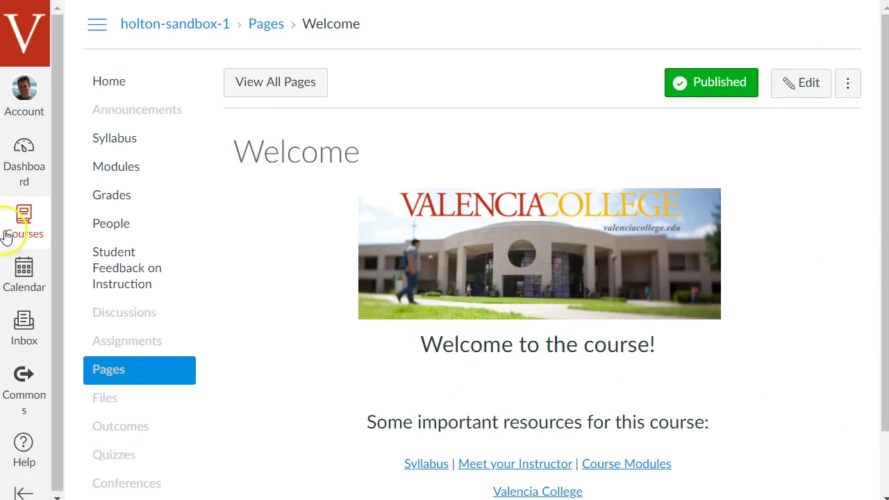
Step: Reopen the Welcome page for editing and insert a 4 x 4 table below the Valencia College link
click(802, 84)
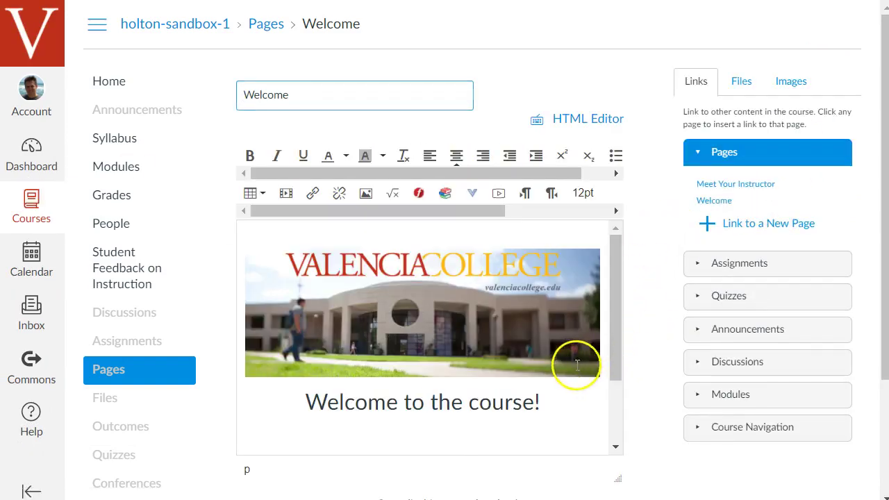
scroll(577, 365, down, 3)
click(527, 442)
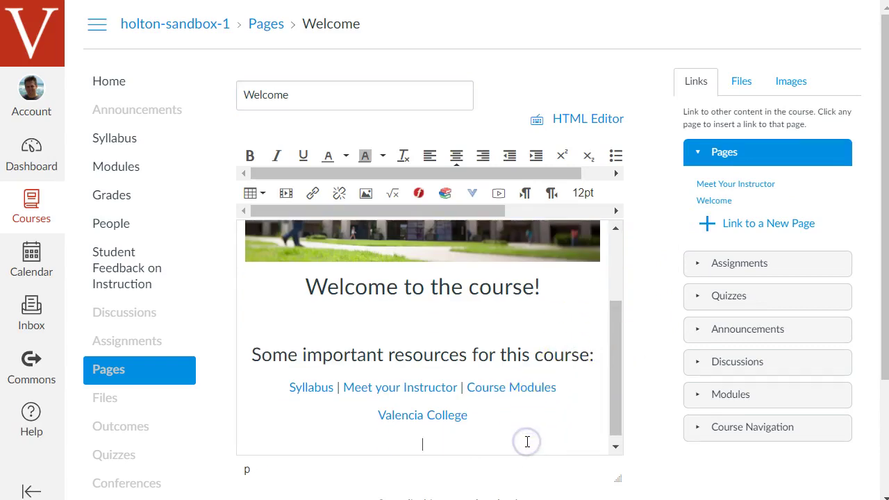
key(Return)
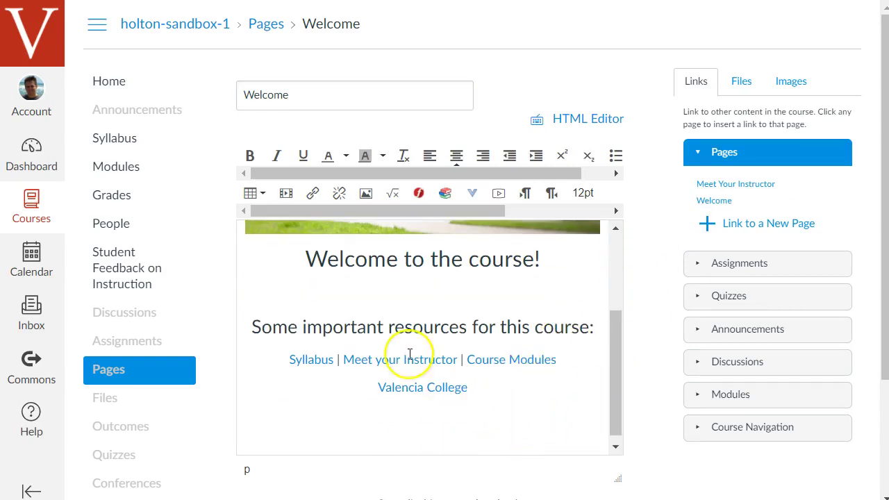
click(254, 194)
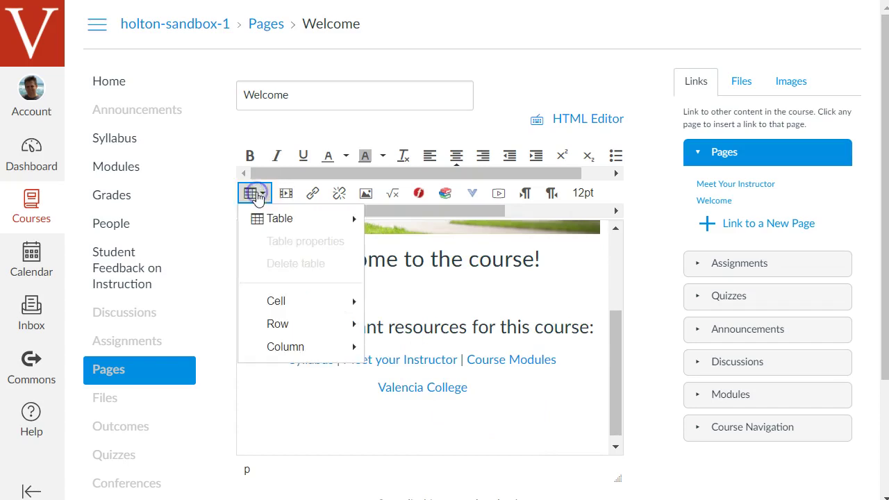
mouse_move(254, 216)
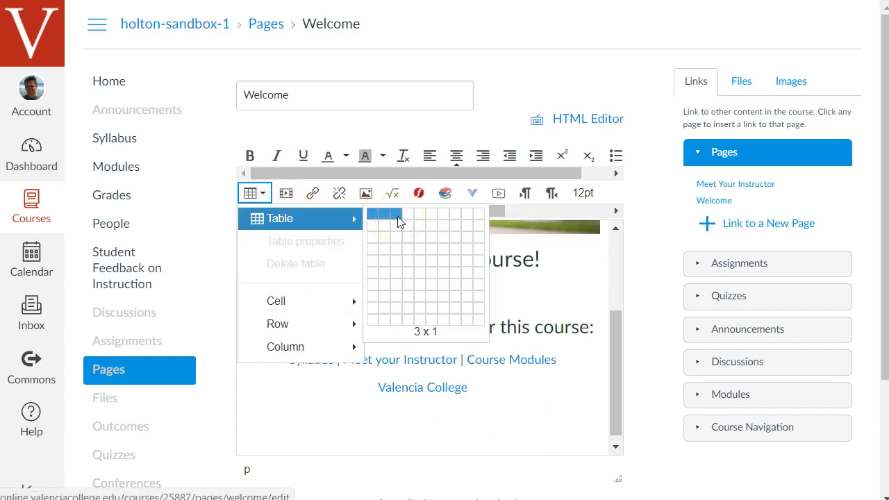
drag(409, 224, 411, 257)
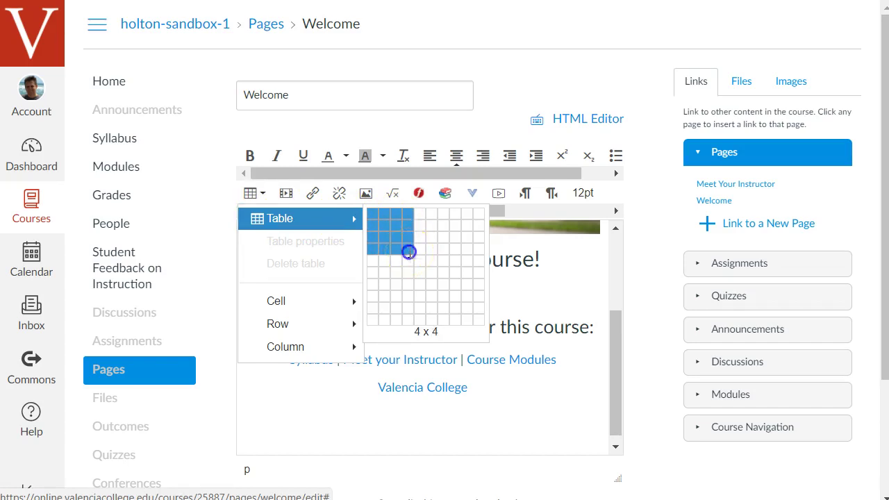
click(409, 252)
Step: Label the first two cells of the table's first row "Week 1" and "Week 2"
click(257, 381)
text(Week 1)
text(Week 2)
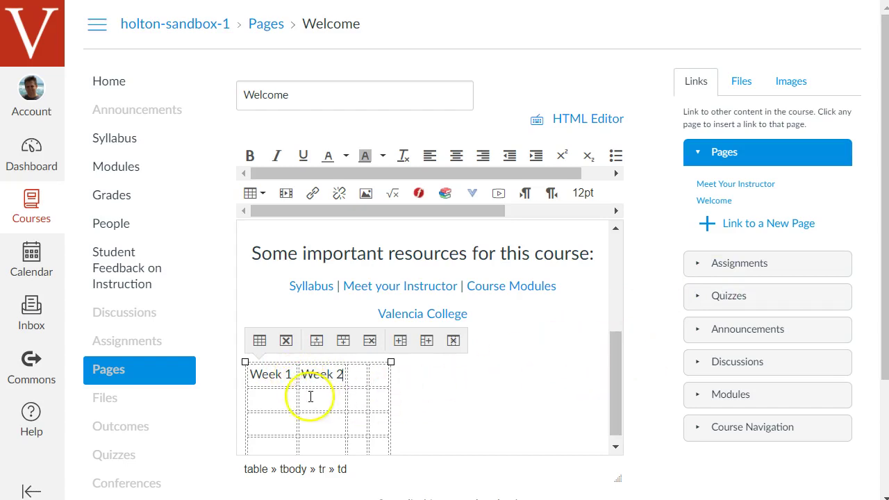
Step: Set the table's alignment to Center in its table properties and deselect the table
click(257, 194)
click(281, 241)
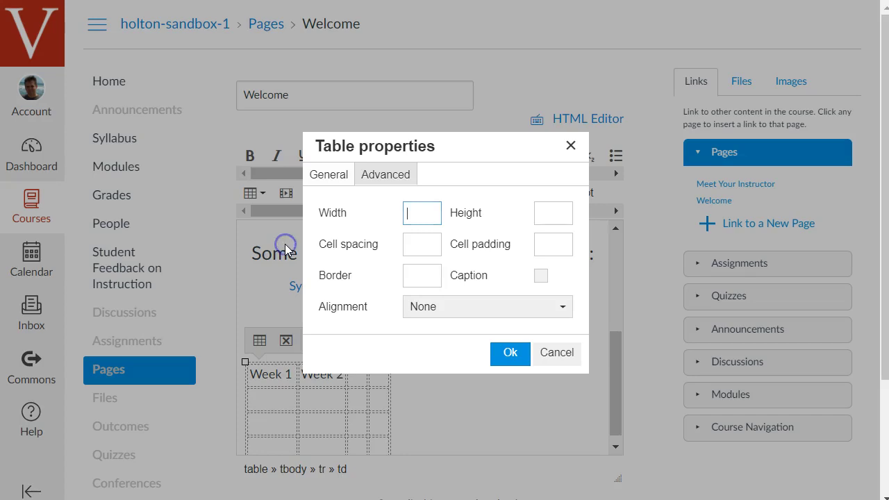
click(452, 311)
click(443, 381)
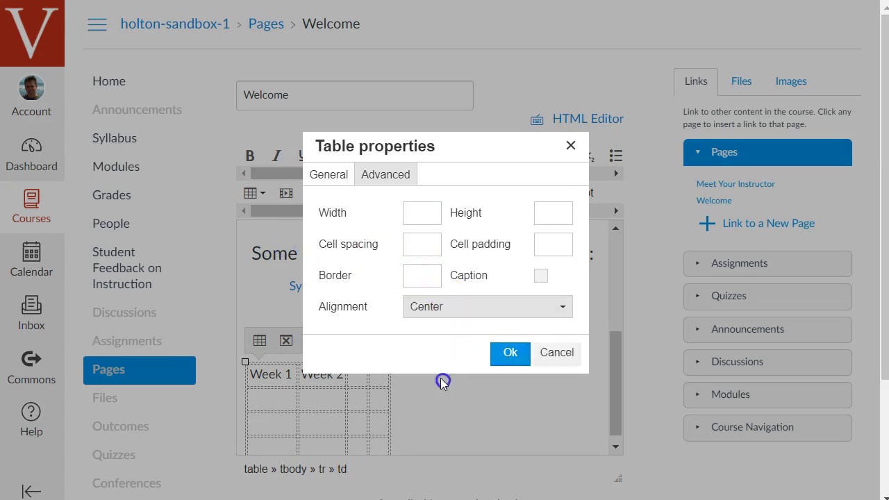
click(511, 353)
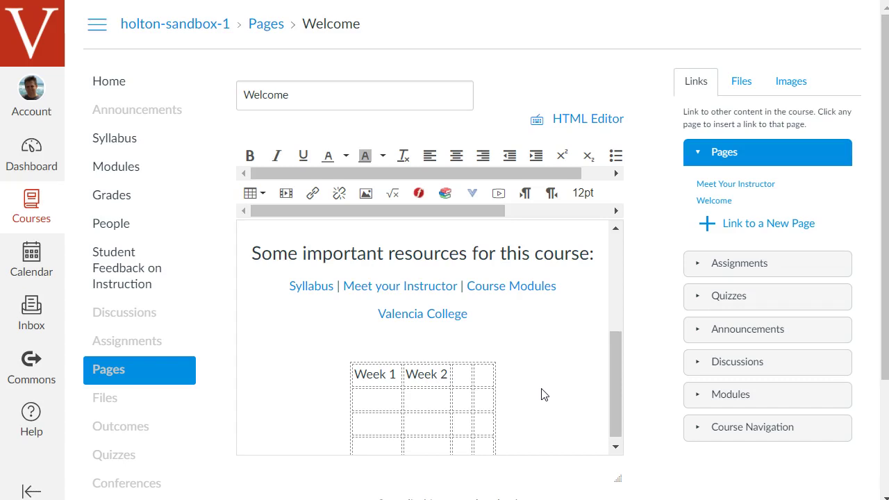
click(542, 363)
Step: Look over the page content being edited, from the banner and headings to the resource links and table
scroll(539, 337, down, 1)
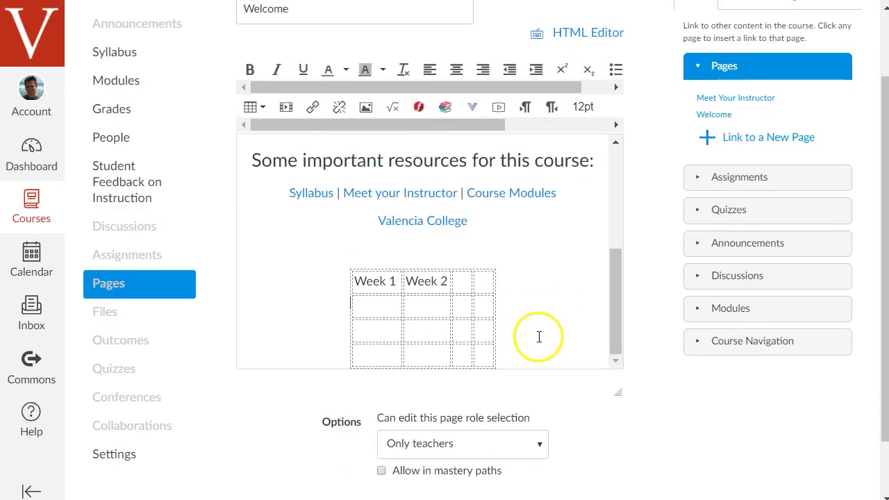
scroll(538, 337, up, 1)
scroll(566, 313, down, 1)
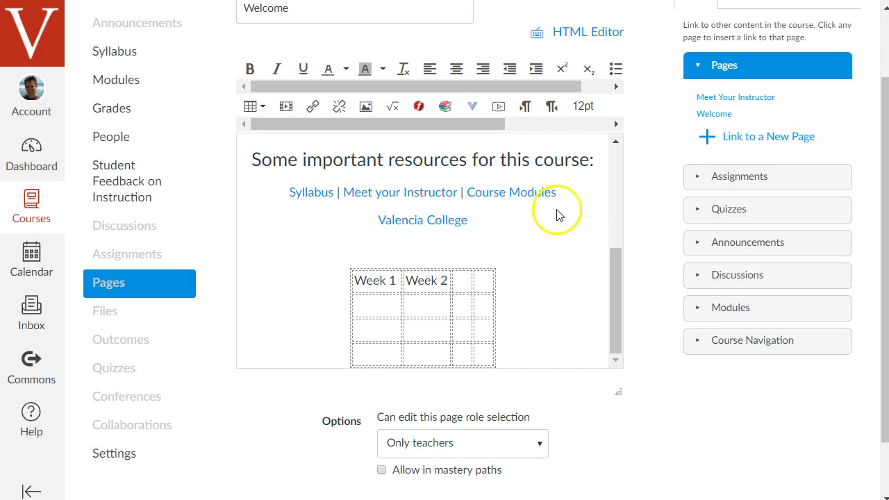
scroll(560, 214, up, 3)
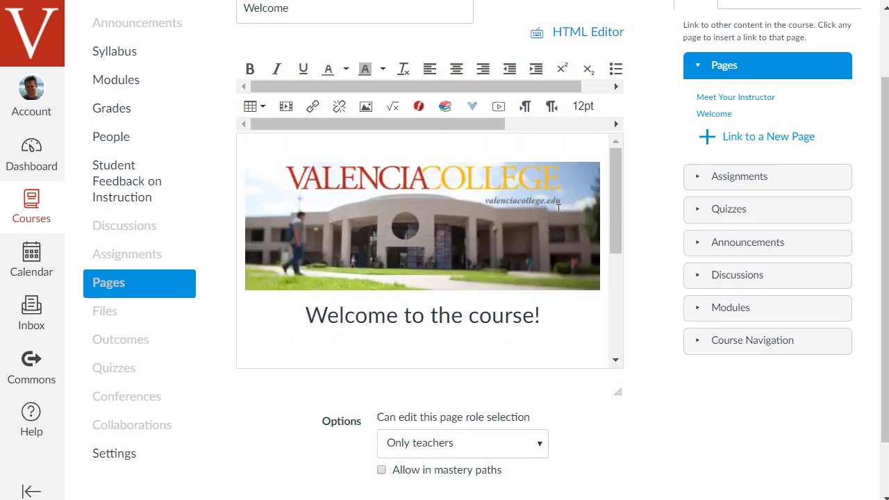
scroll(560, 210, down, 3)
scroll(566, 243, up, 3)
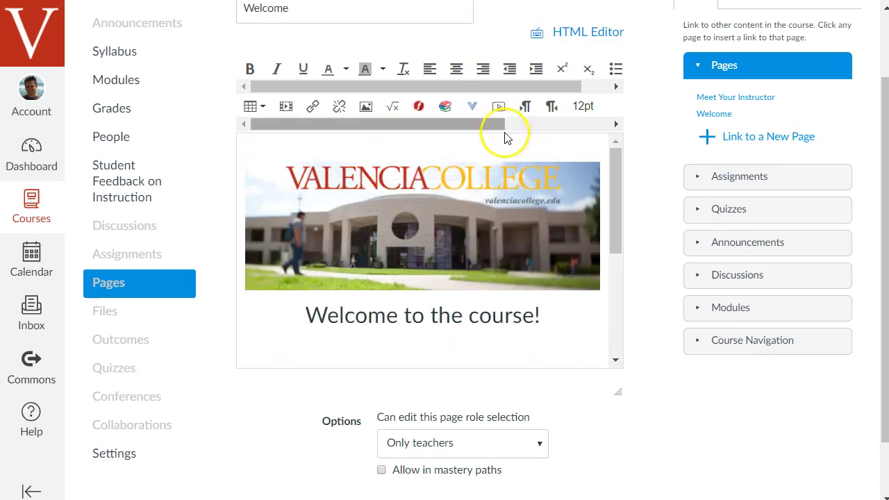
scroll(549, 280, down, 3)
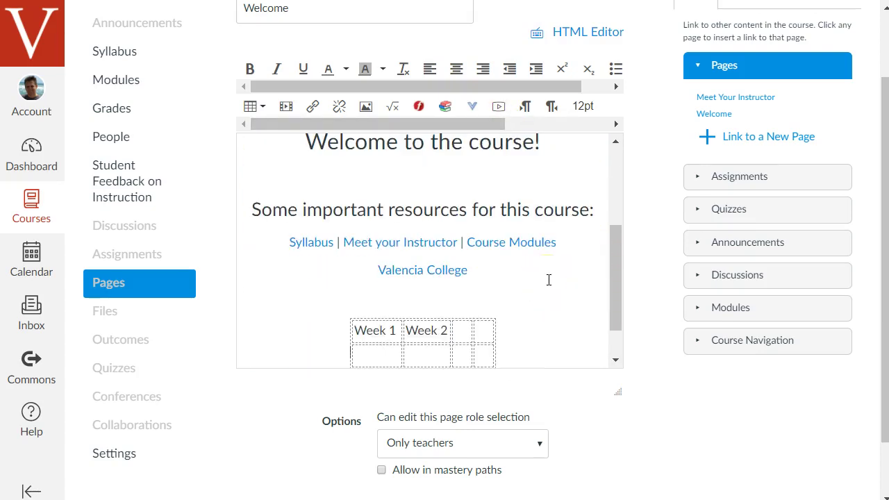
scroll(549, 280, up, 3)
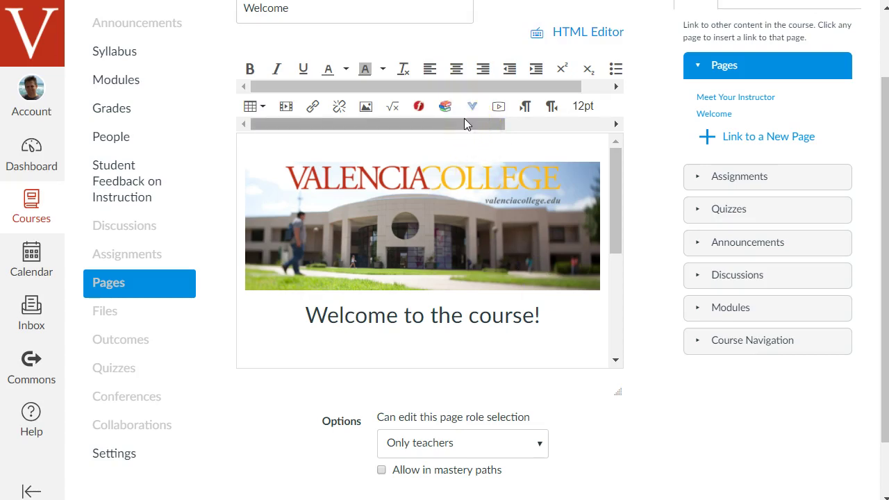
scroll(643, 148, up, 1)
scroll(642, 148, down, 1)
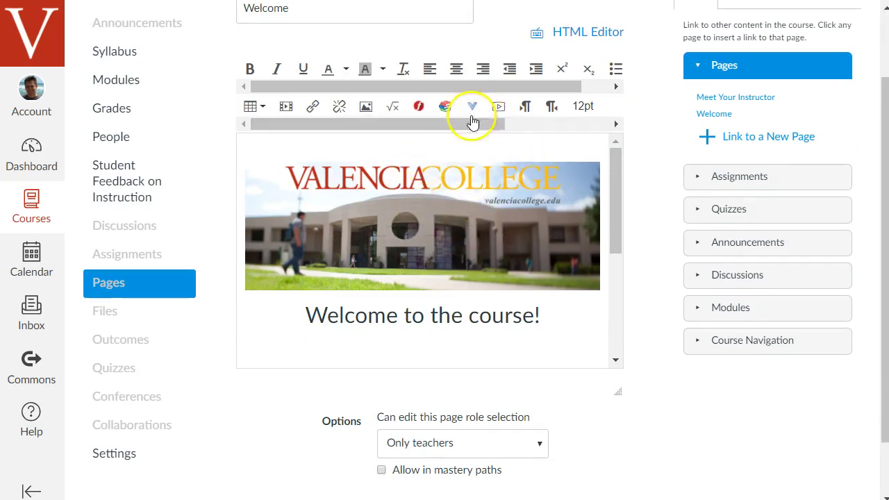
Step: Run the accessibility check on the page and apply the caption "Weekly Modules" to the table
drag(460, 125, 600, 125)
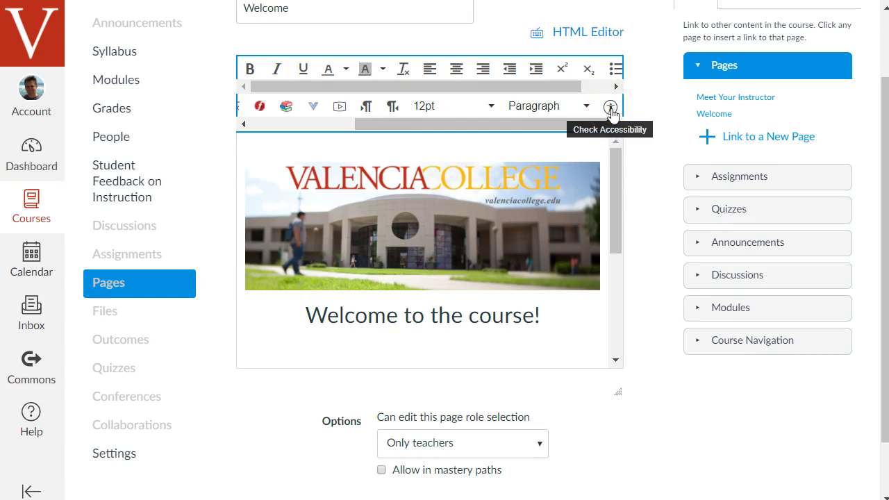
click(610, 107)
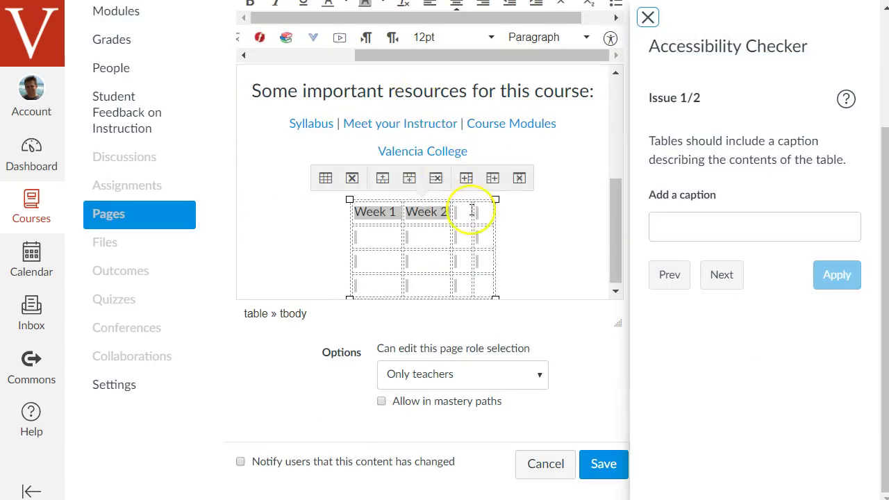
scroll(534, 179, up, 5)
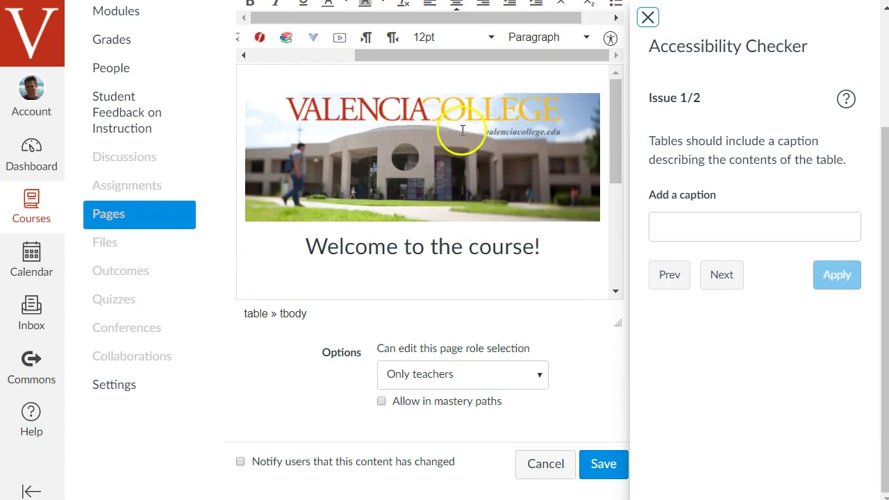
scroll(558, 155, down, 5)
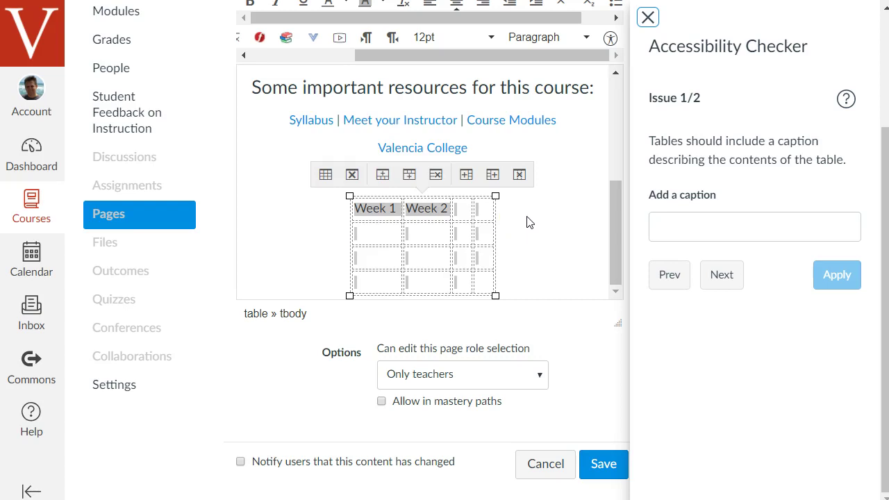
click(729, 237)
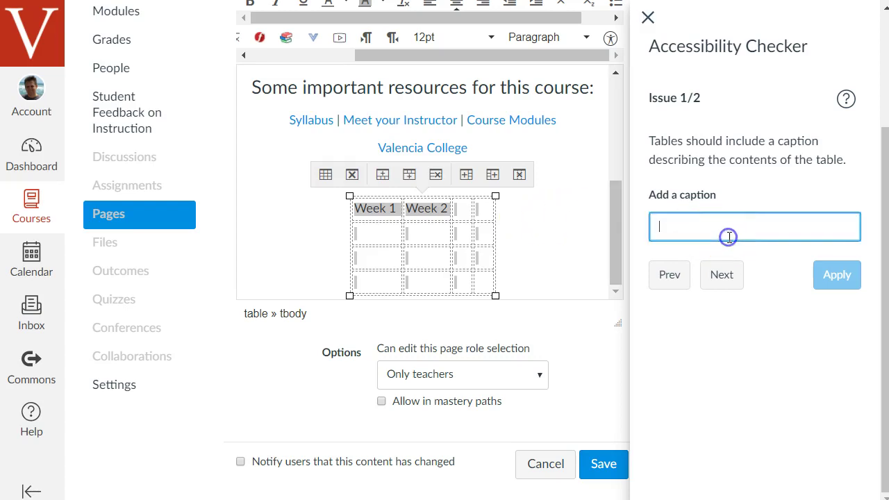
text(Week)
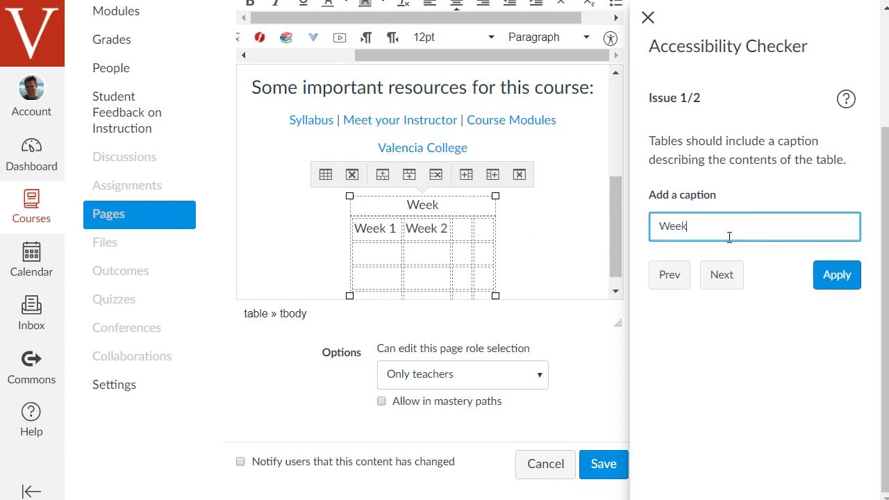
text(ly Modules)
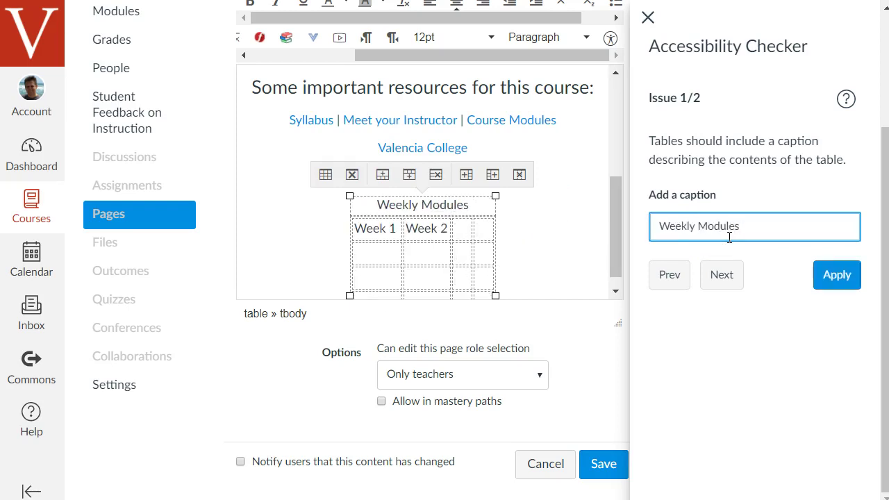
click(837, 275)
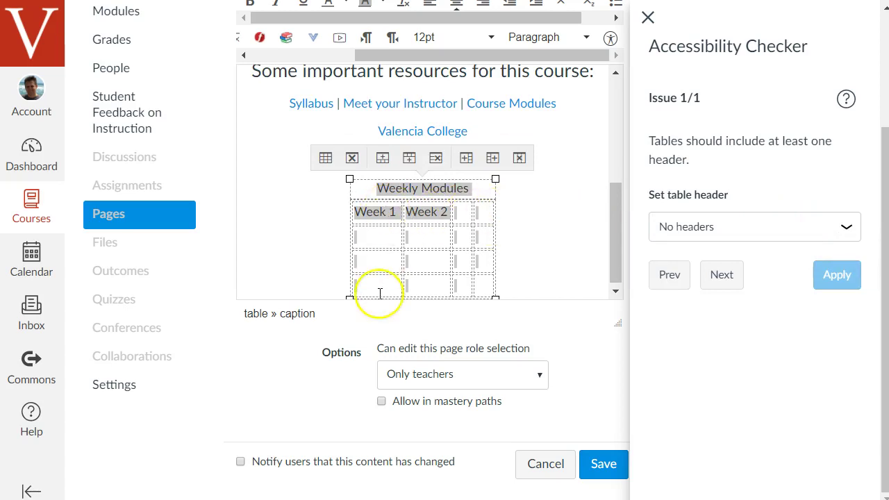
Step: Set the table header to "Header row", apply the fix and close the Accessibility Checker
click(771, 226)
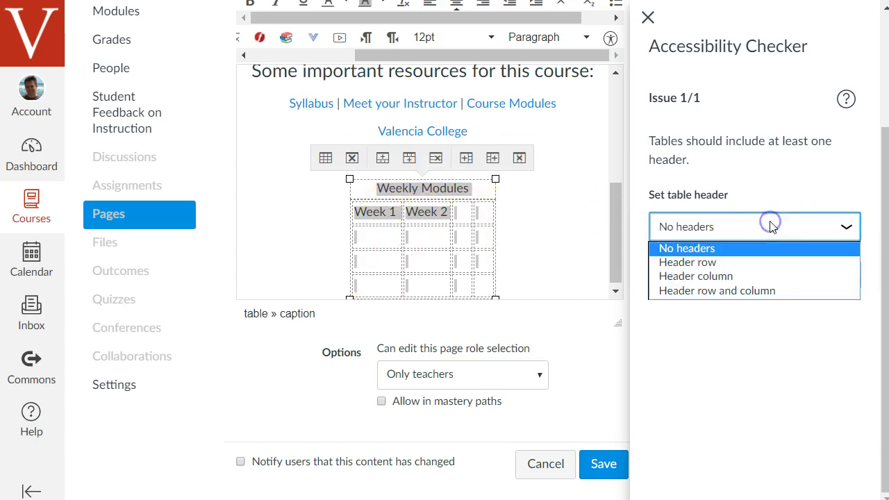
click(732, 263)
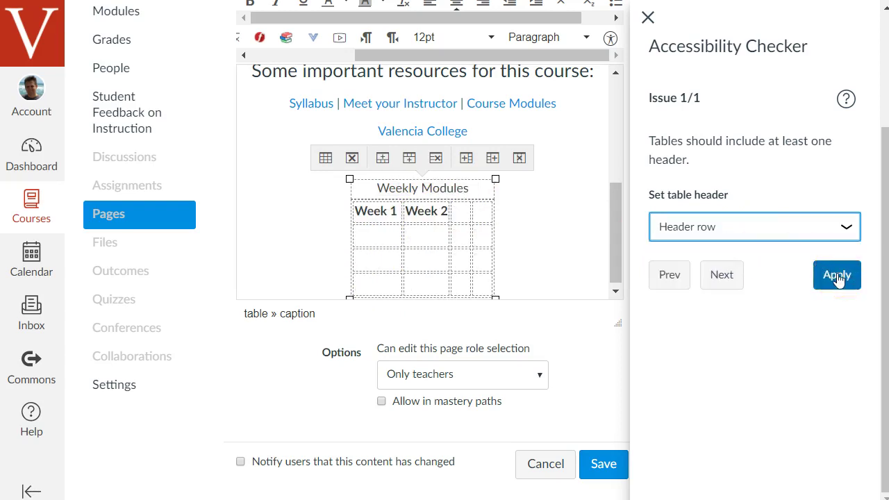
click(837, 275)
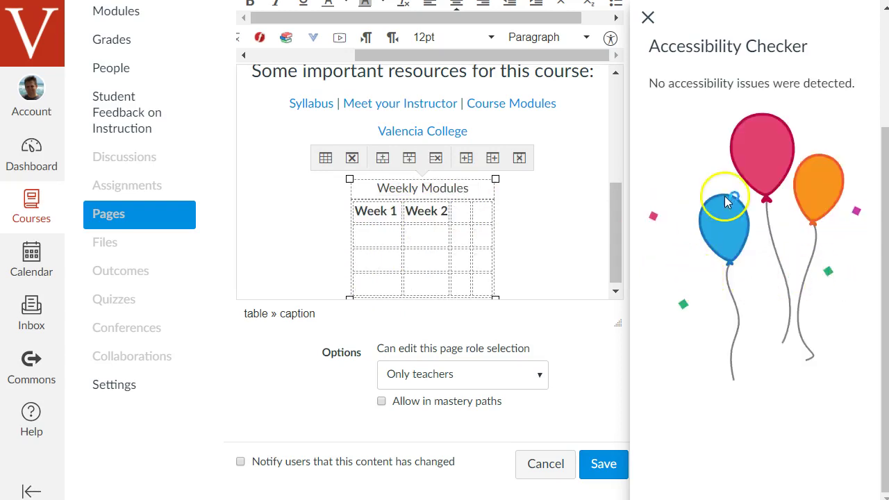
key(Escape)
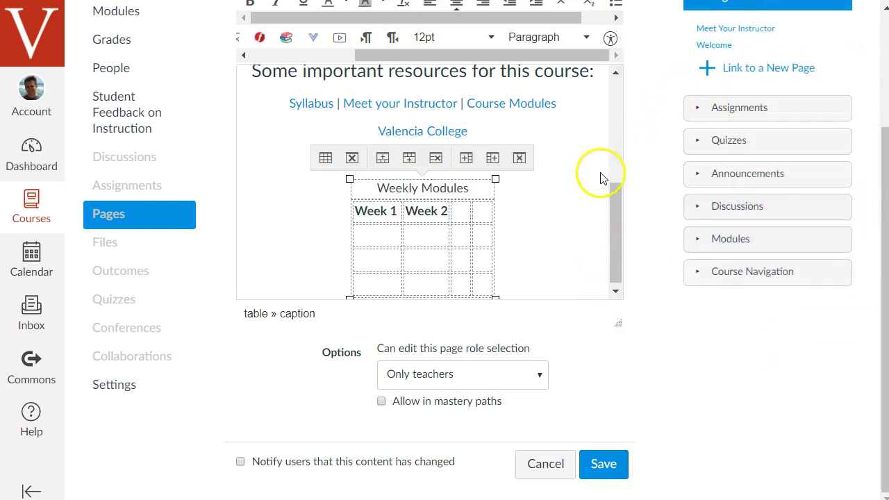
Step: Save the edited Welcome page and review it by opening it from the Orientation Module on the course home page
click(604, 463)
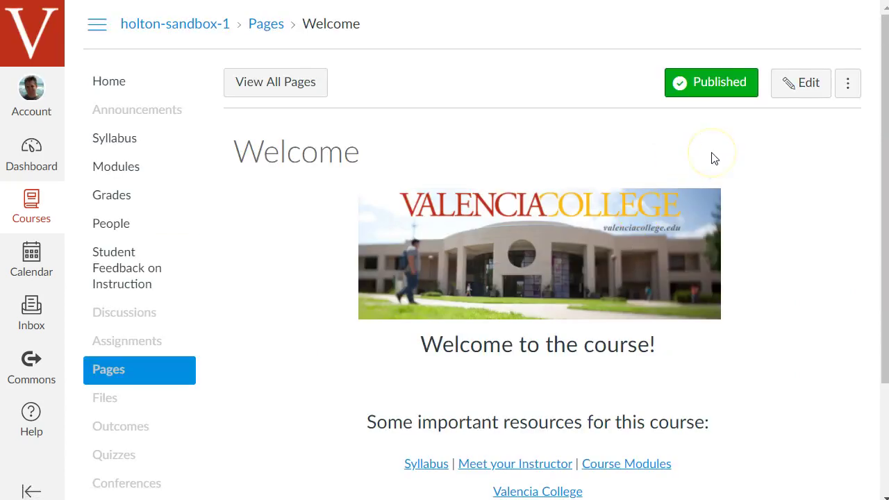
click(145, 81)
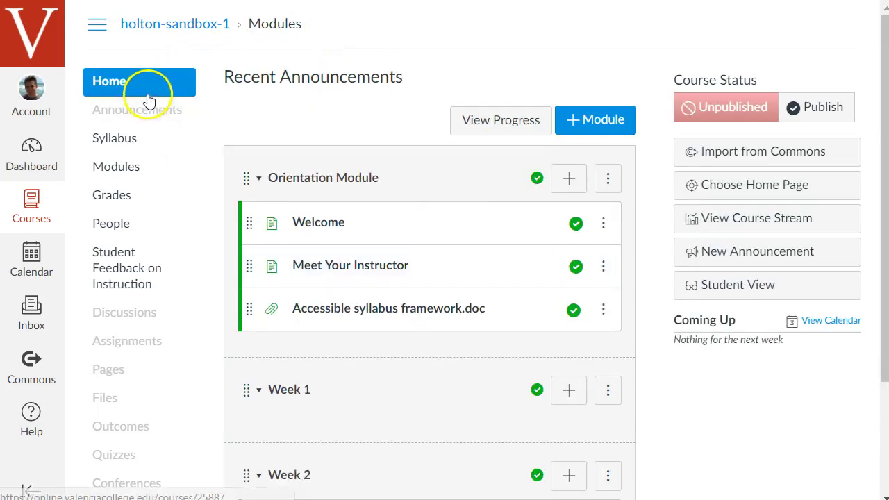
click(323, 231)
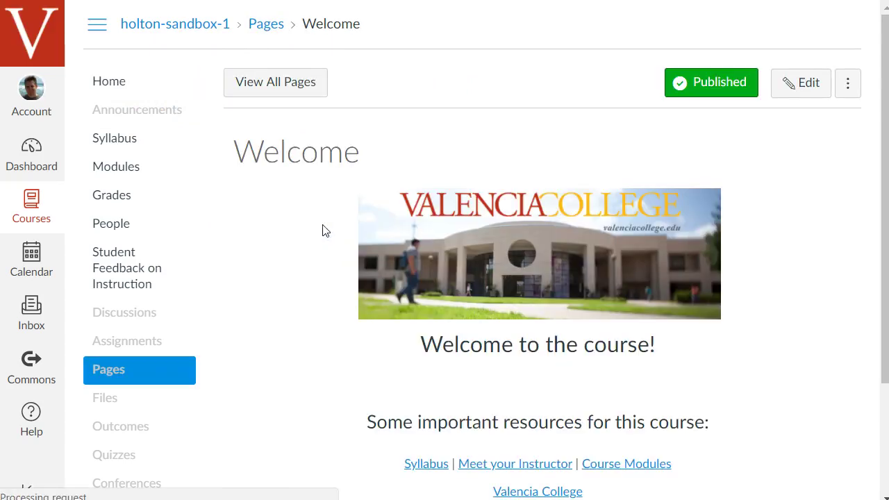
scroll(764, 215, down, 2)
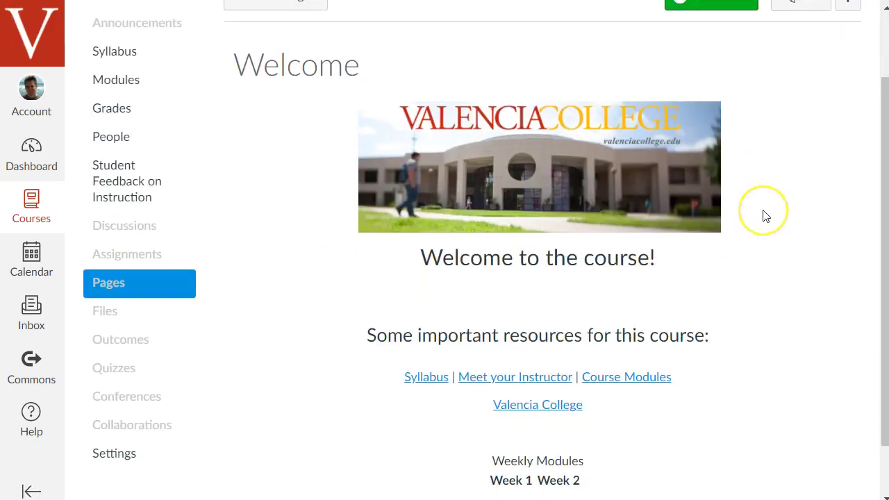
scroll(413, 113, up, 2)
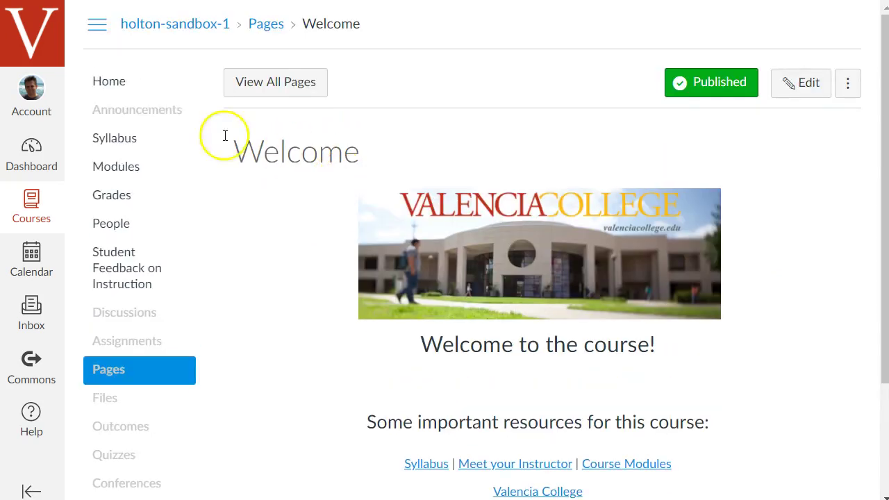
Step: Return to the course home page, look over the Welcome page once more and go back to the module list
click(117, 79)
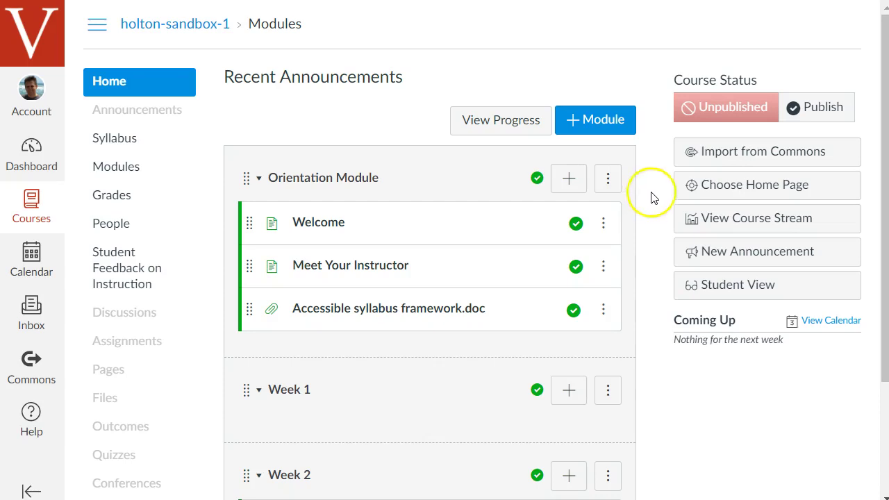
click(310, 228)
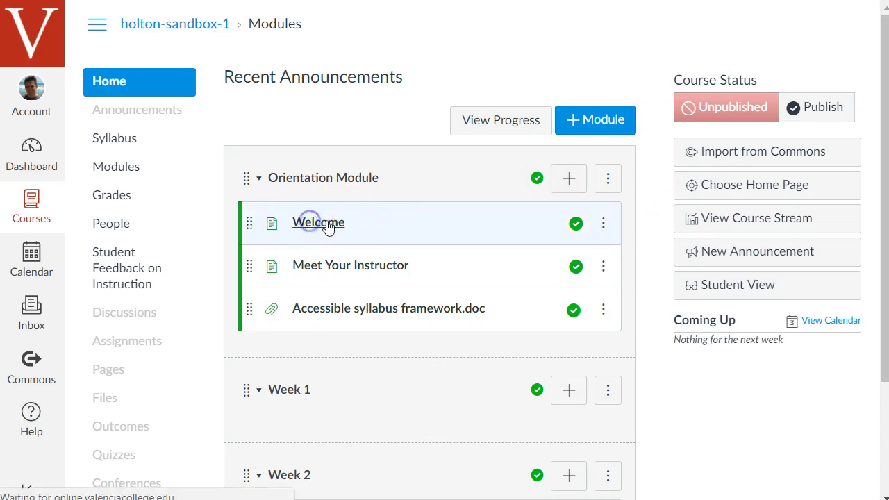
scroll(504, 221, down, 2)
scroll(526, 225, up, 2)
click(126, 84)
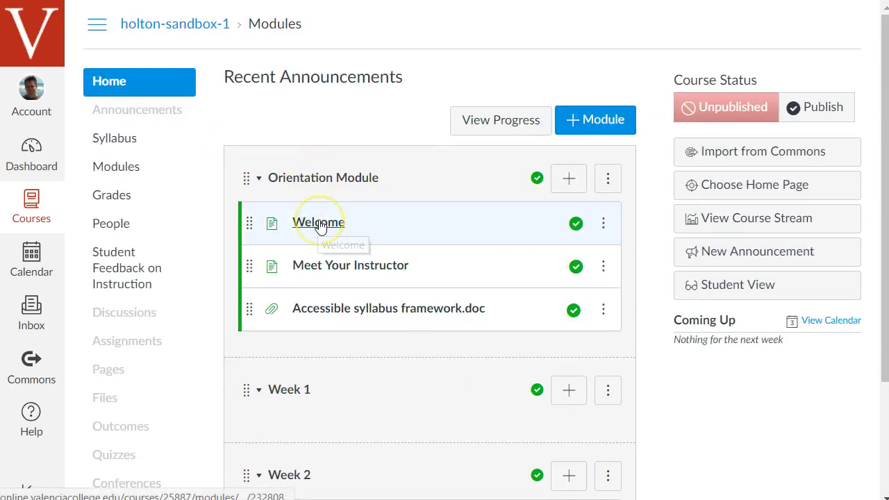
Step: Open the Welcome page from the Orientation Module and set it as the course's front page
click(319, 223)
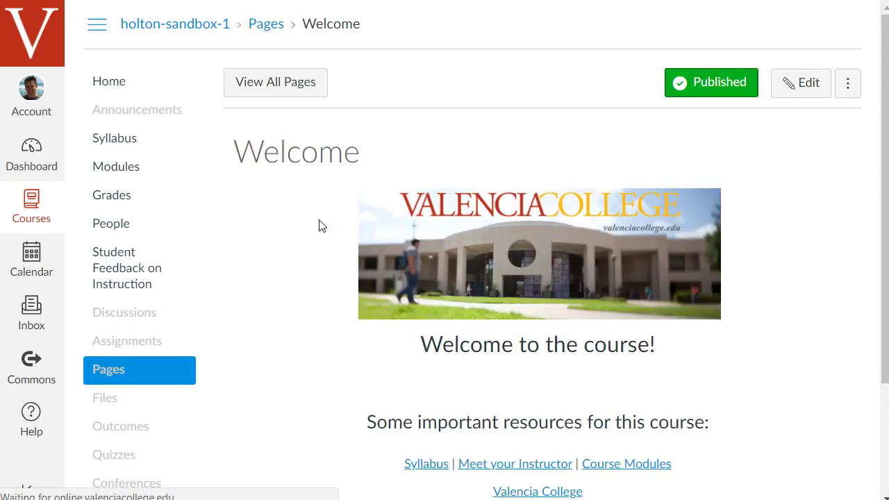
click(849, 92)
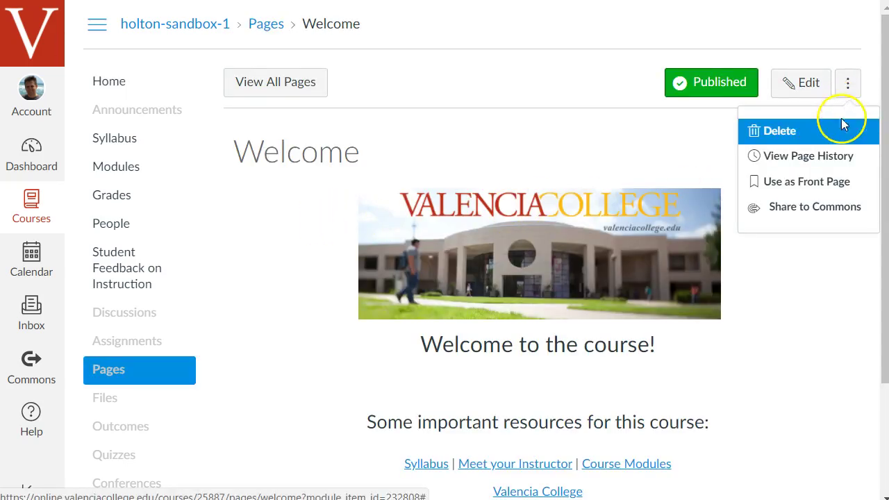
click(822, 186)
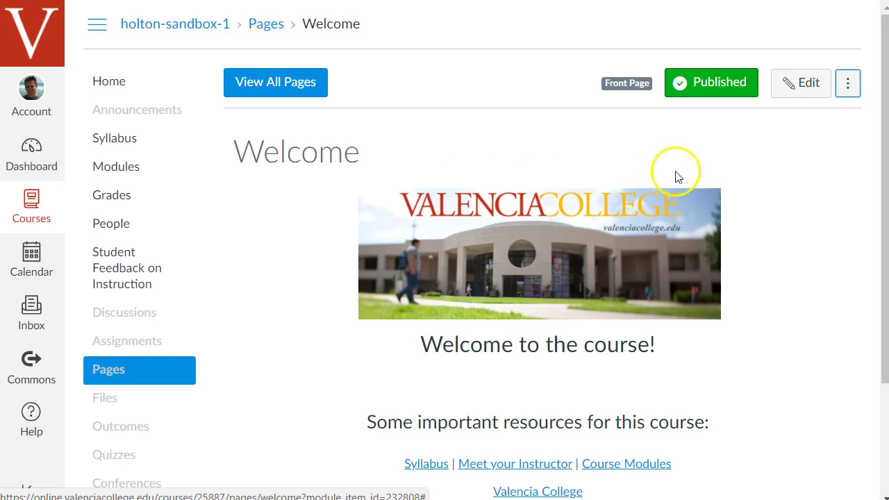
click(851, 89)
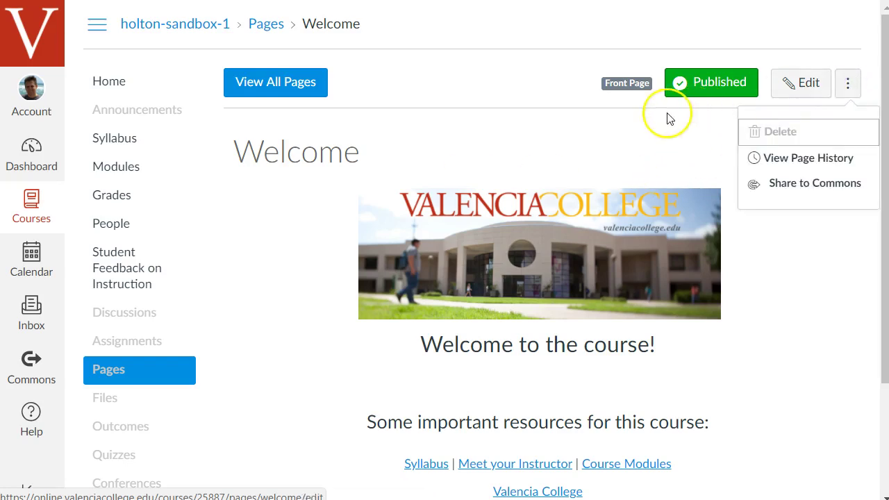
Step: Set the course home page to display the Pages Front Page, save the choice and view the new home page
click(129, 82)
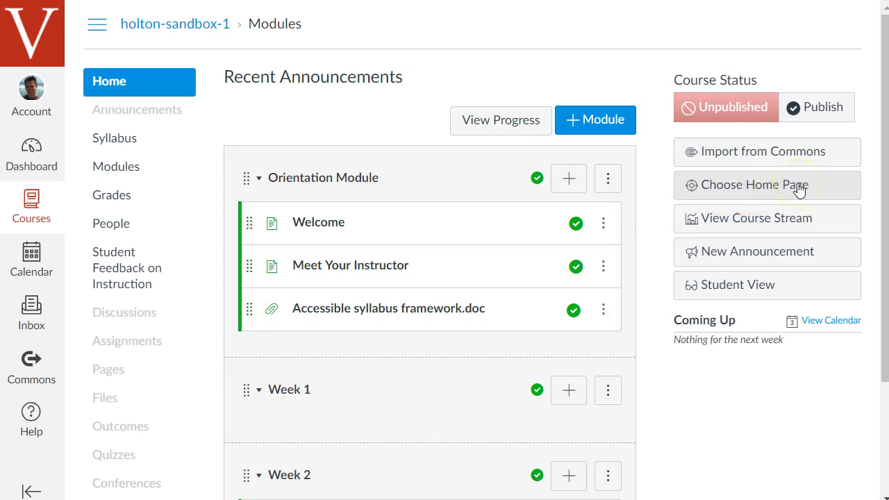
click(751, 188)
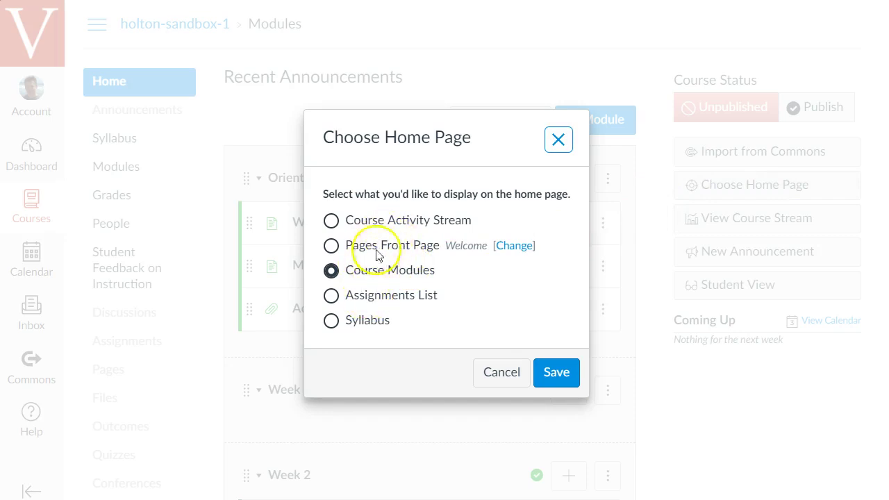
click(332, 245)
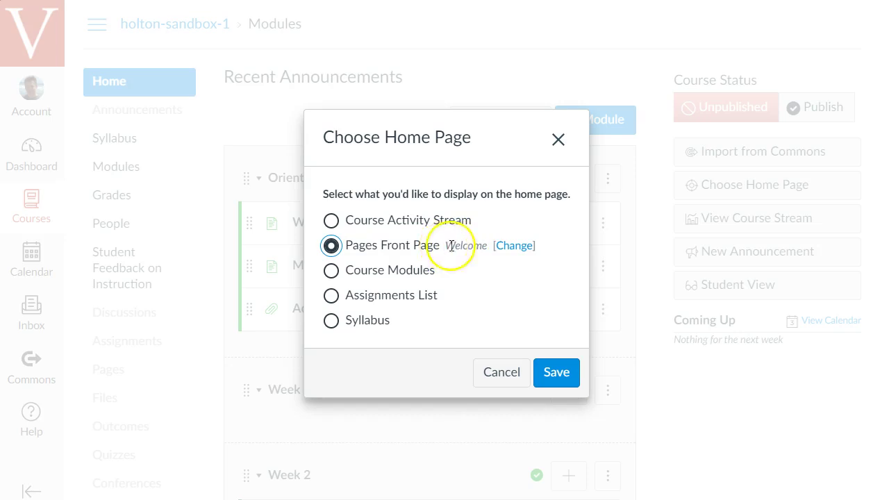
click(560, 380)
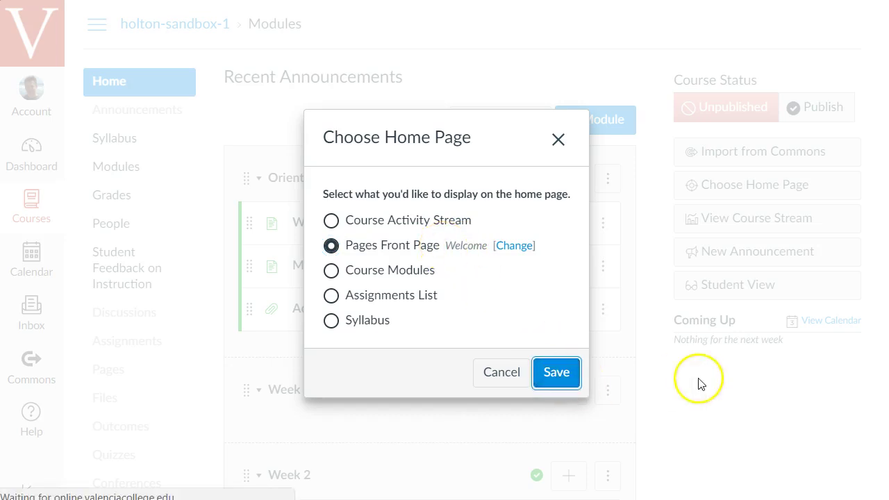
click(143, 82)
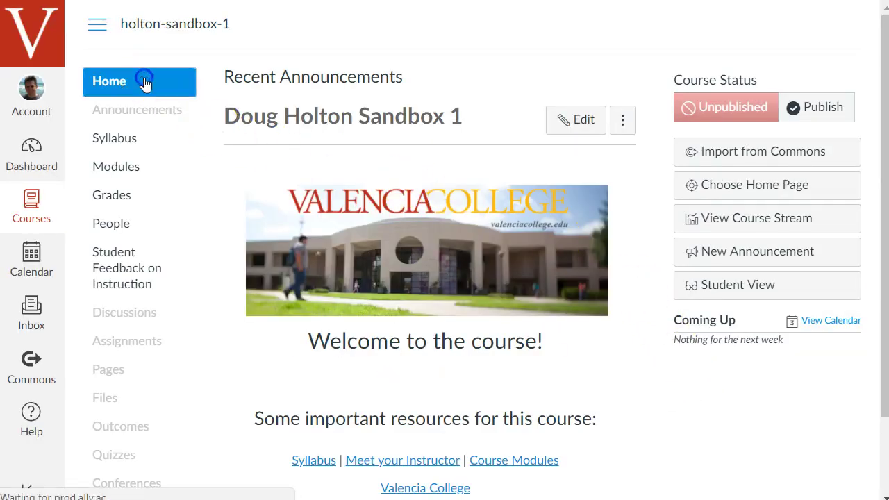
scroll(623, 191, down, 1)
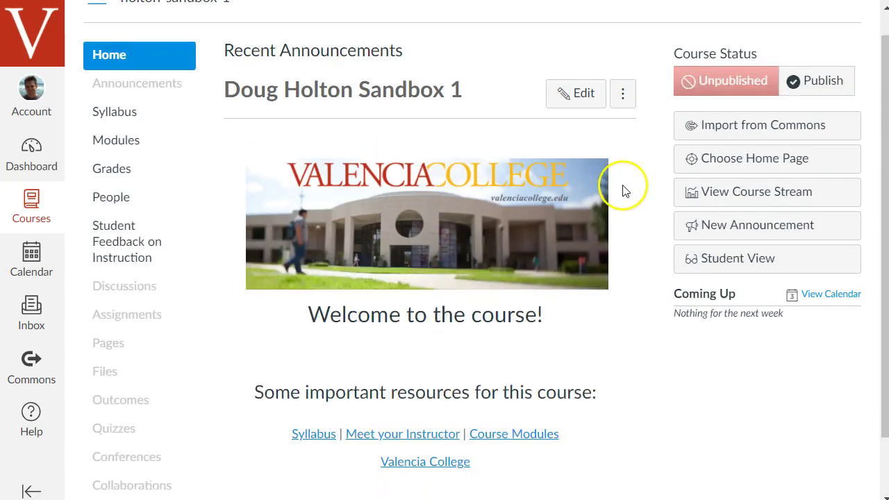
scroll(637, 247, up, 1)
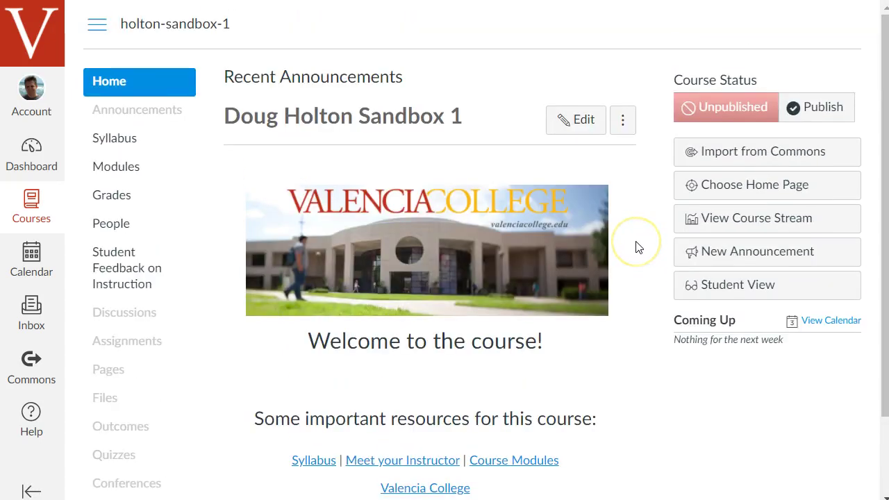